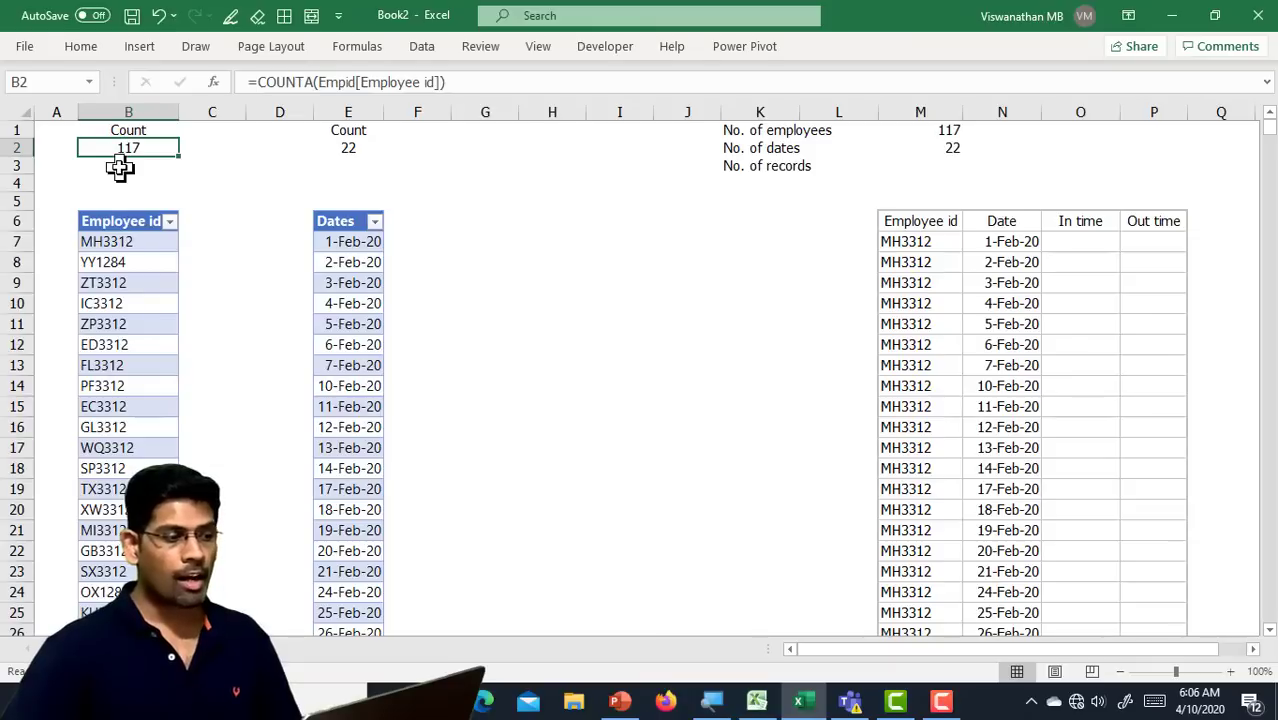
Examine the date count formula and how the sample table repeats each employee id for every date, with blank in and out times
left_click(348, 210)
left_click(342, 148)
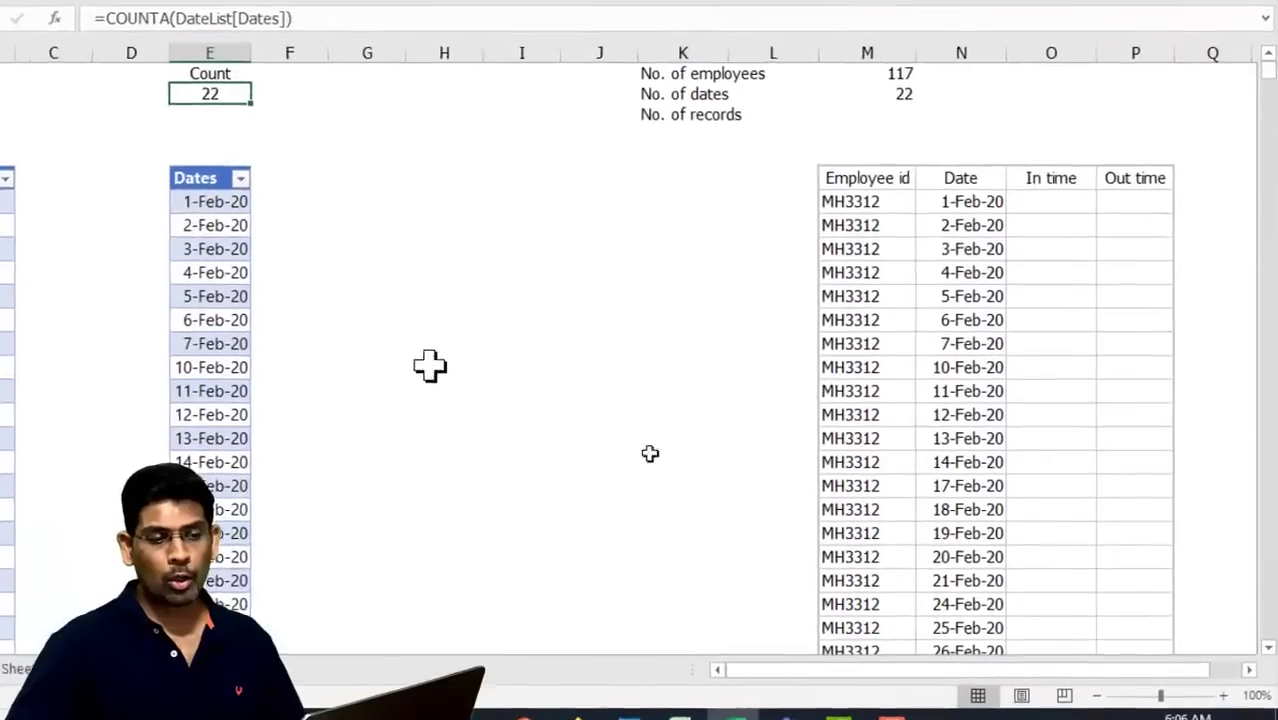
left_click_drag(862, 210, 941, 359)
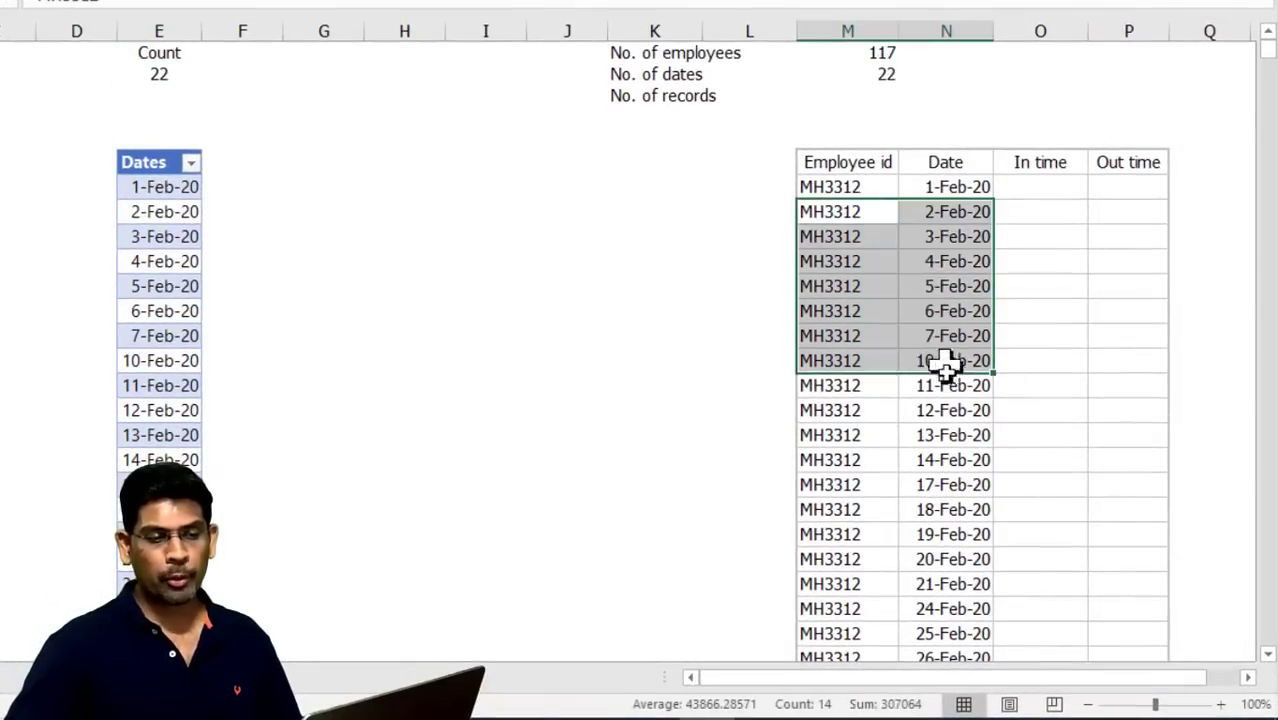
left_click_drag(862, 186, 862, 352)
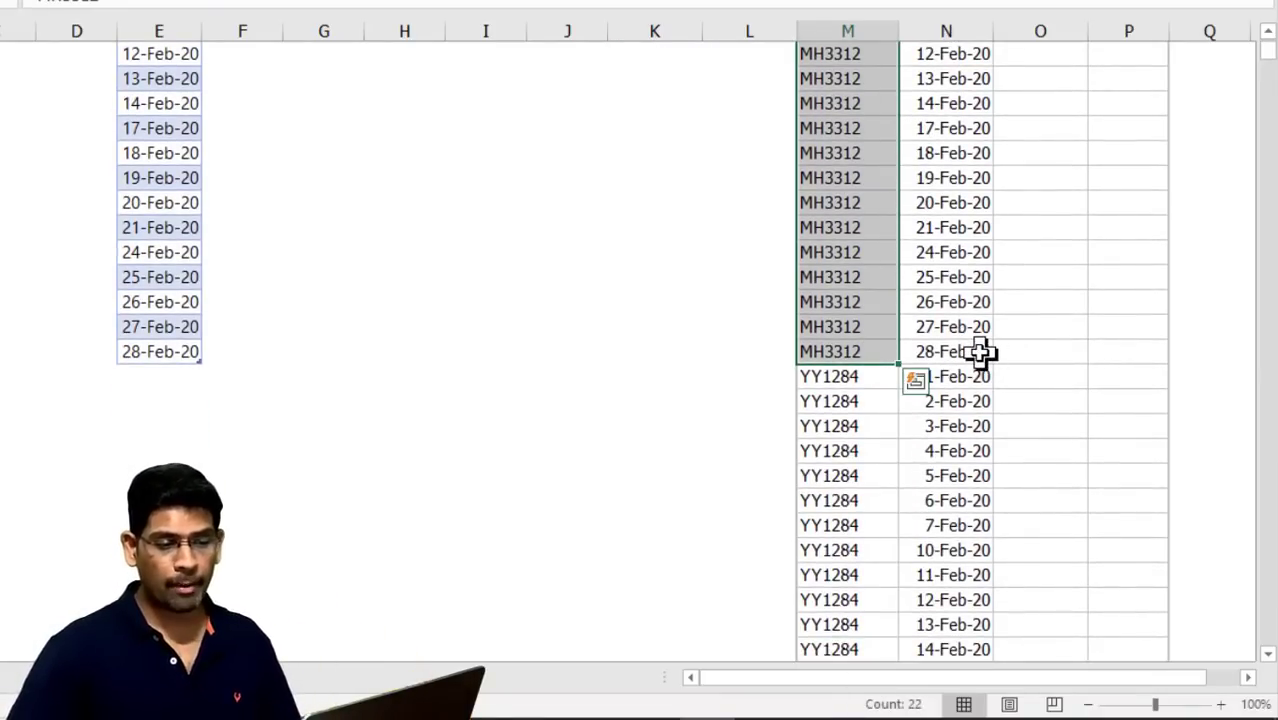
scroll(979, 350, "up", 3)
scroll(978, 350, "down", 2)
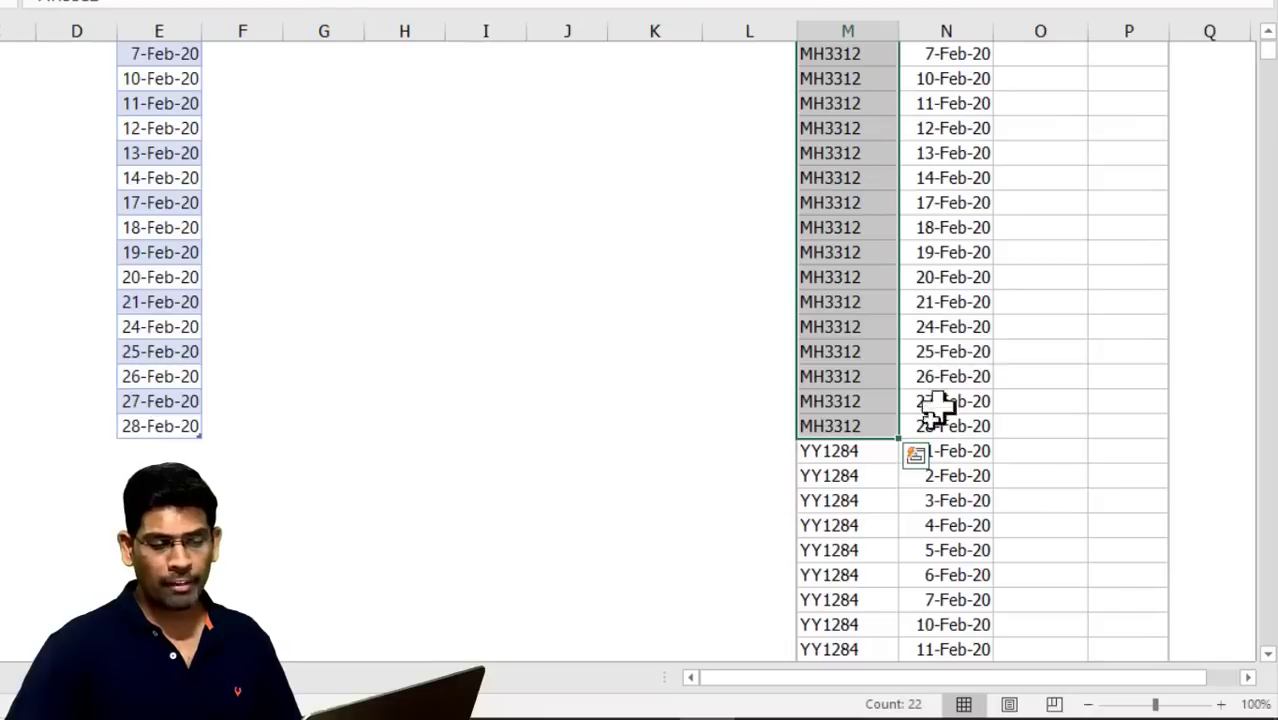
left_click(968, 453)
scroll(1013, 466, "down", 4)
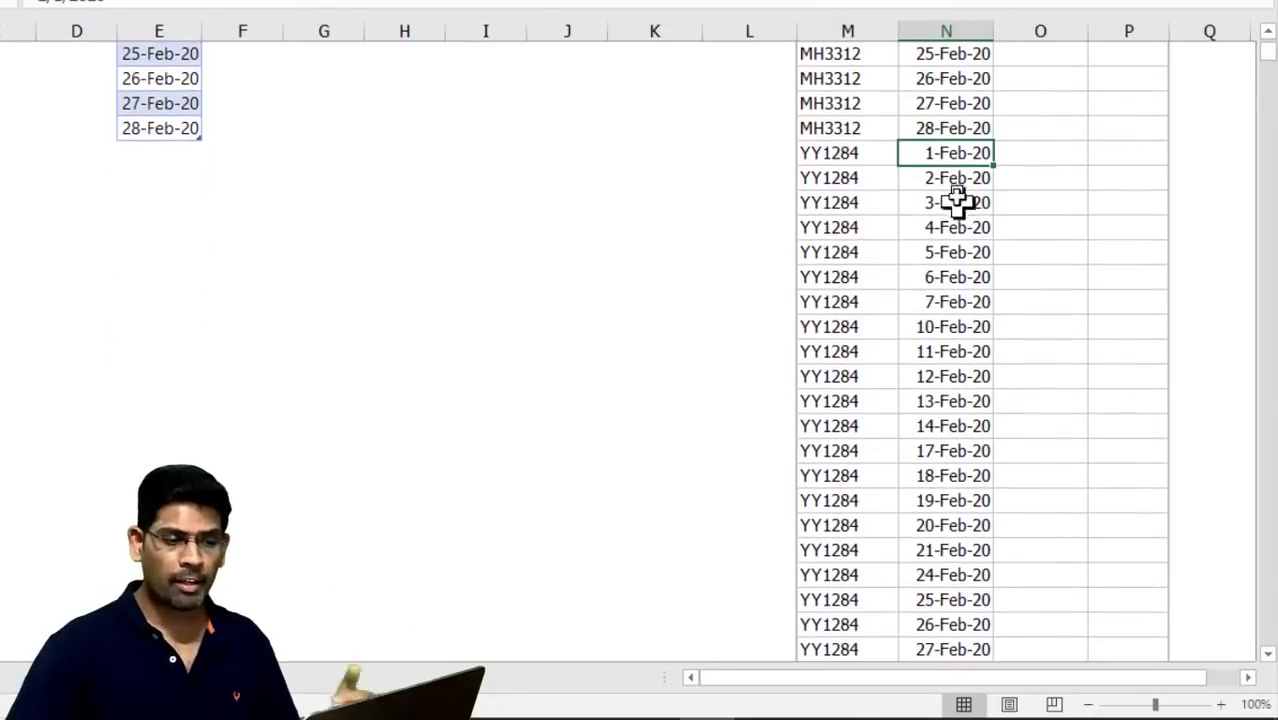
left_click_drag(827, 163, 846, 467)
scroll(847, 465, "up", 8)
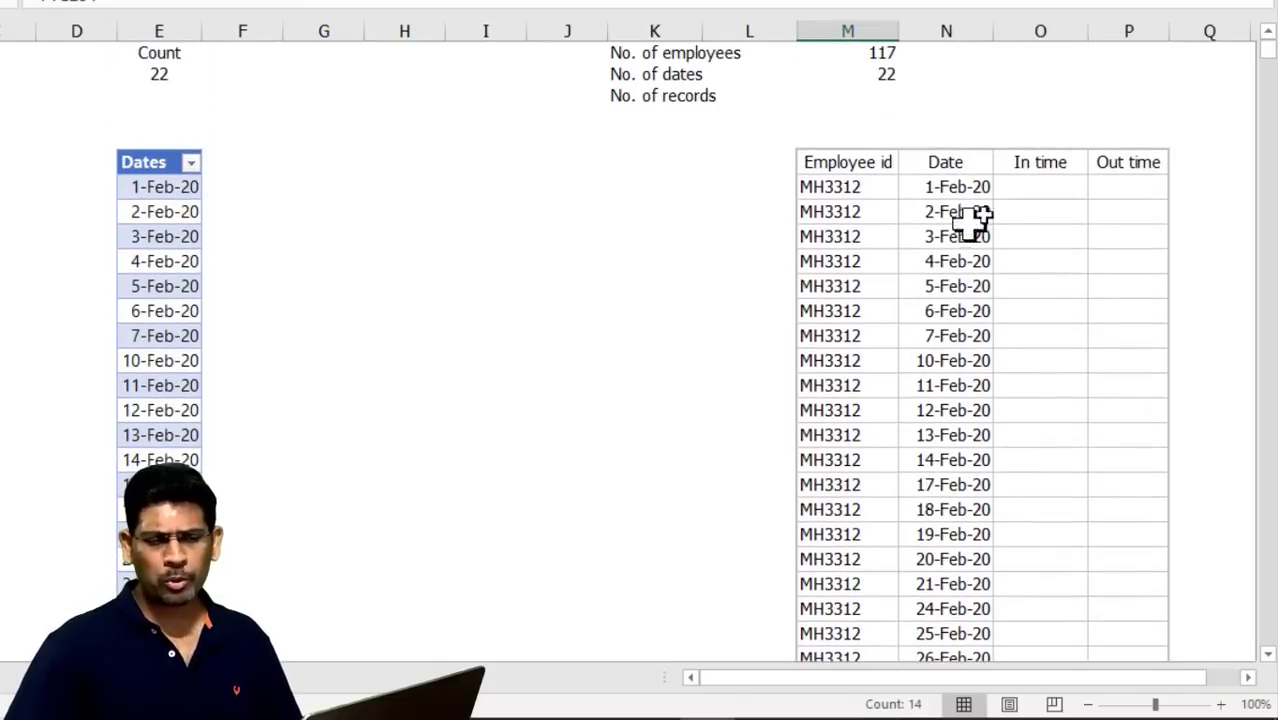
left_click(1038, 180)
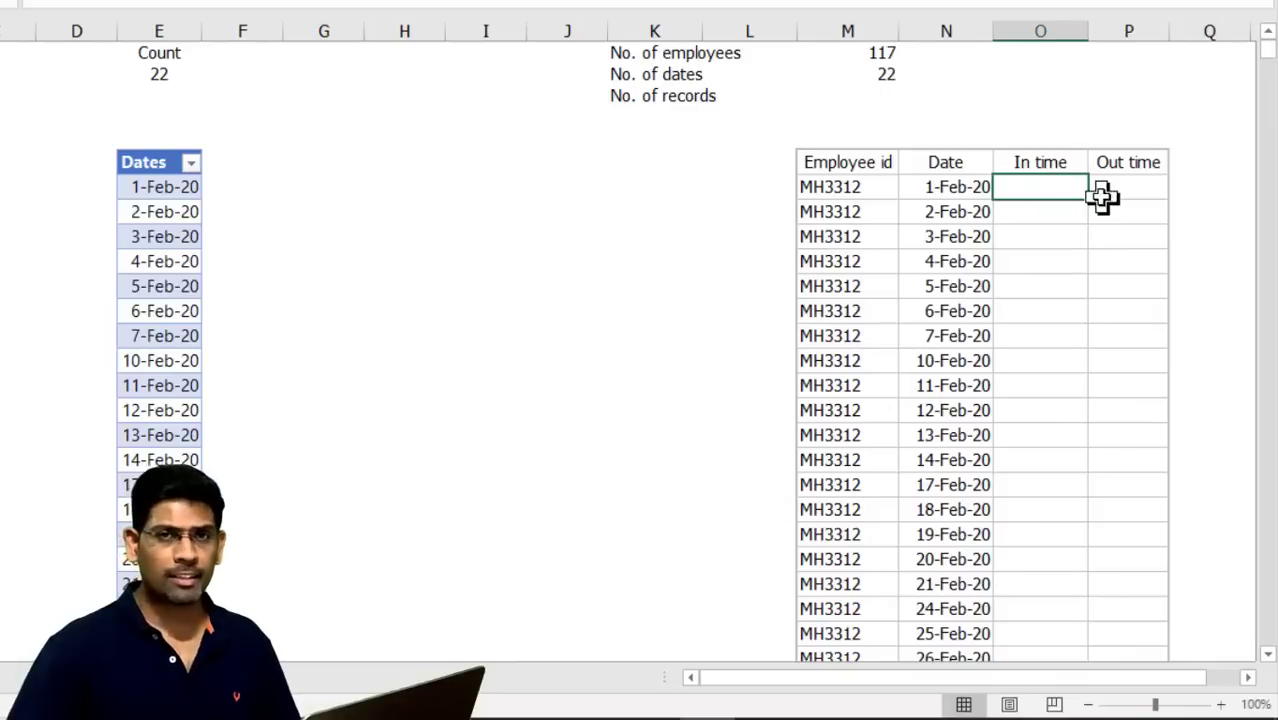
left_click(1101, 190)
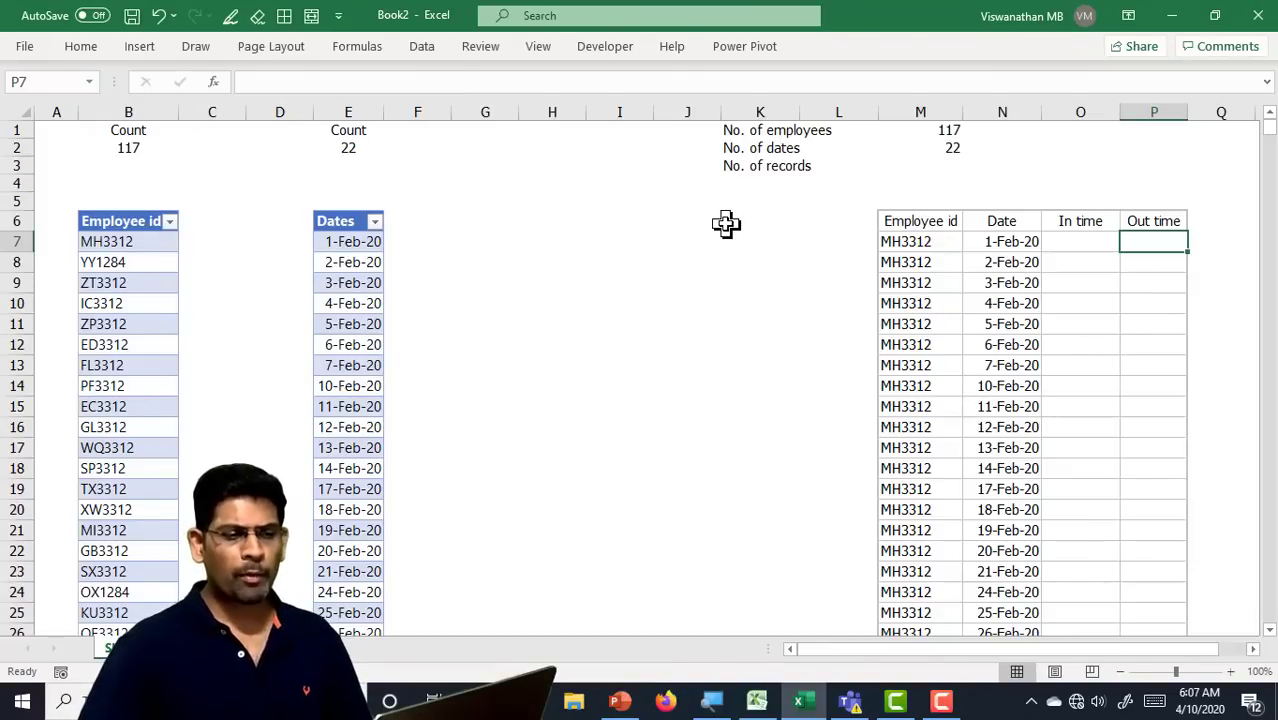
Calculate the number of records in M3 with the formula =M2*M1, multiplying the number of dates by the number of employees
left_click(941, 132)
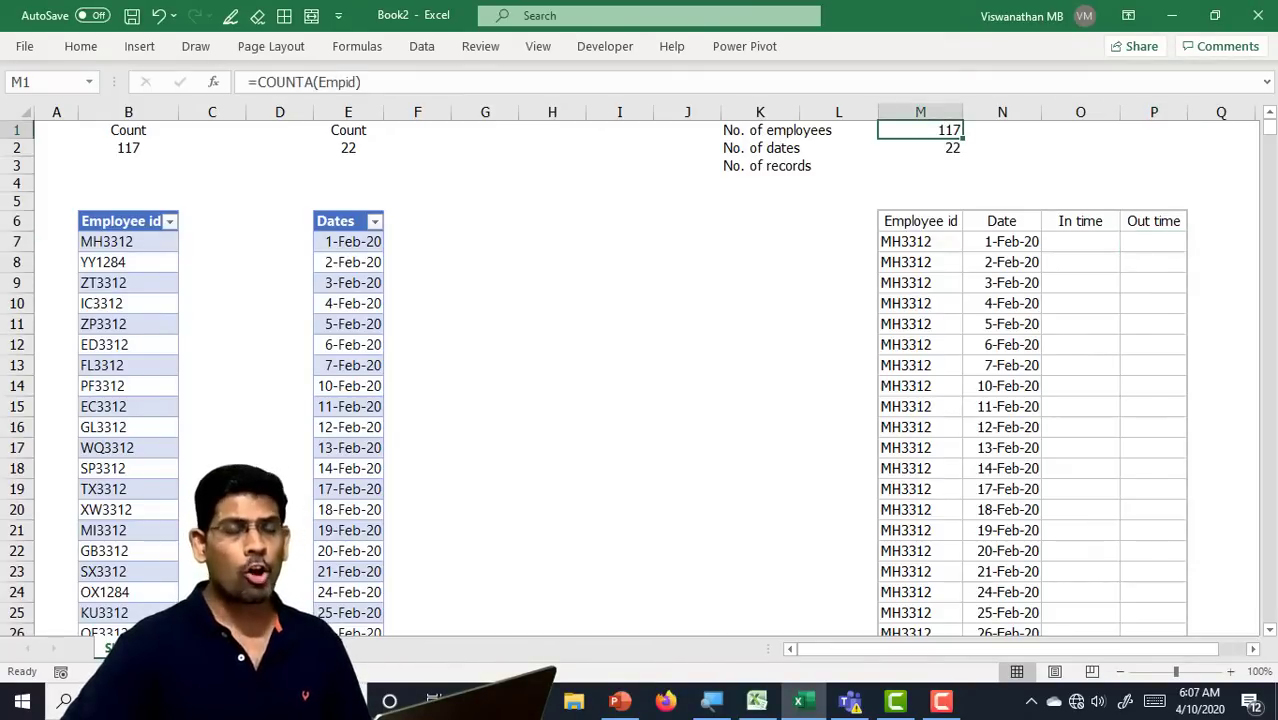
left_click(920, 148)
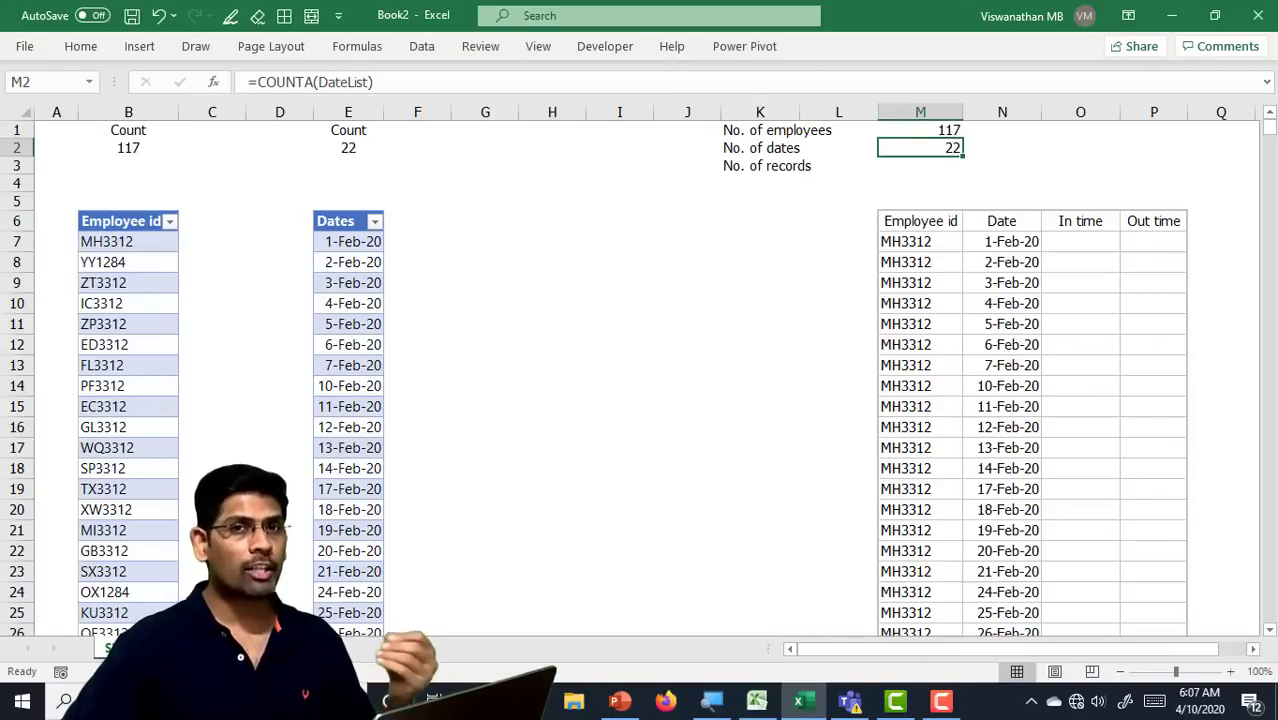
left_click(920, 166)
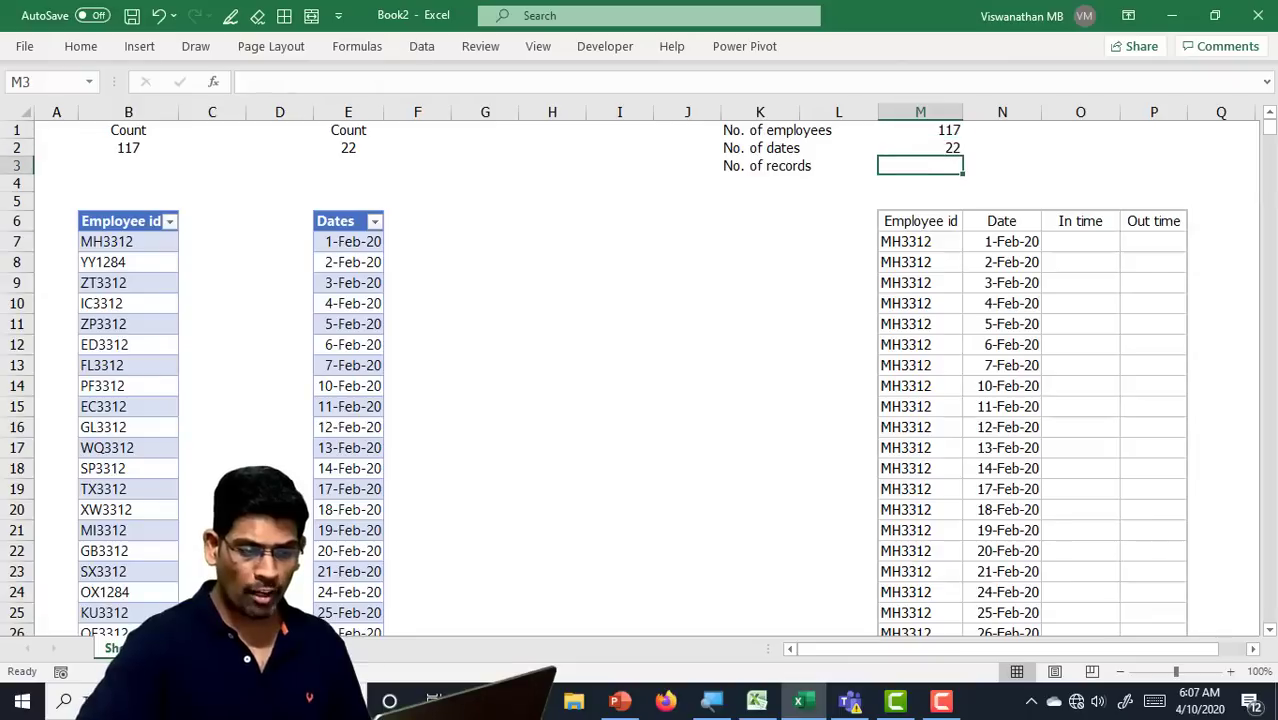
type("=")
key("Up")
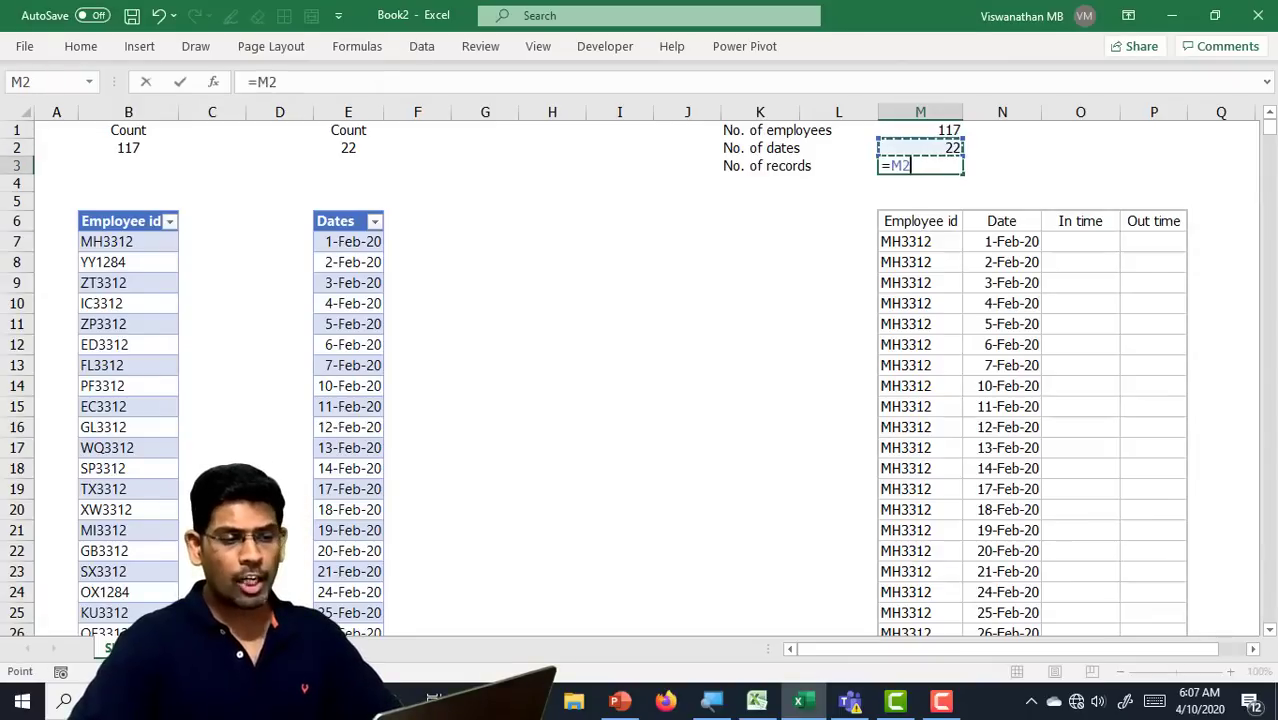
type("*")
key("Up")
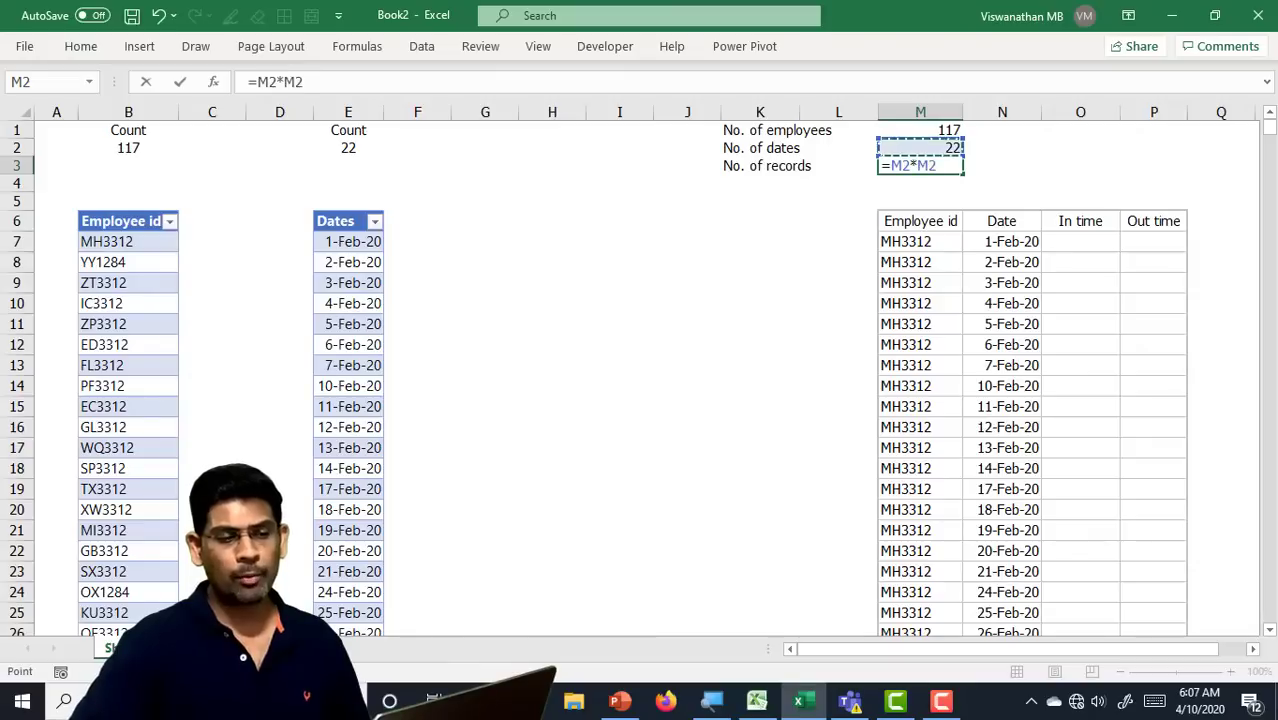
key("Up")
key("Return")
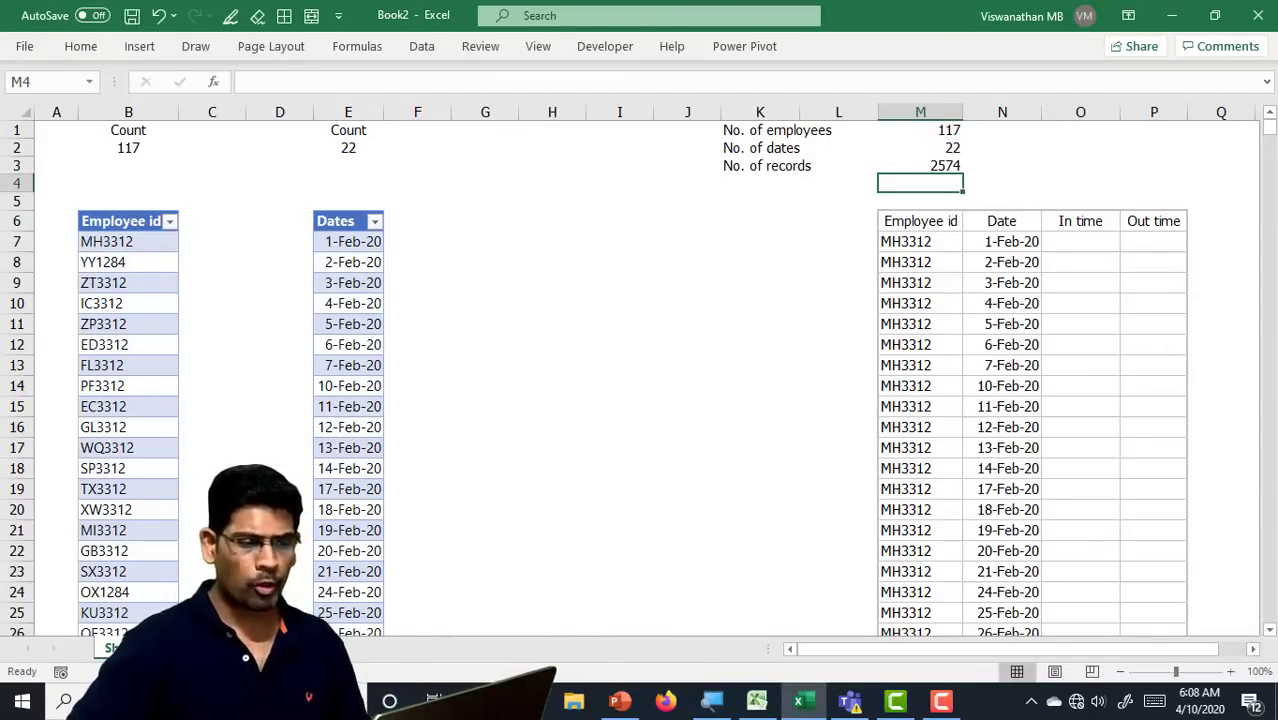
Add the header "S. No." in cell J6
key("Down")
key("Down")
key("Left")
key("Left")
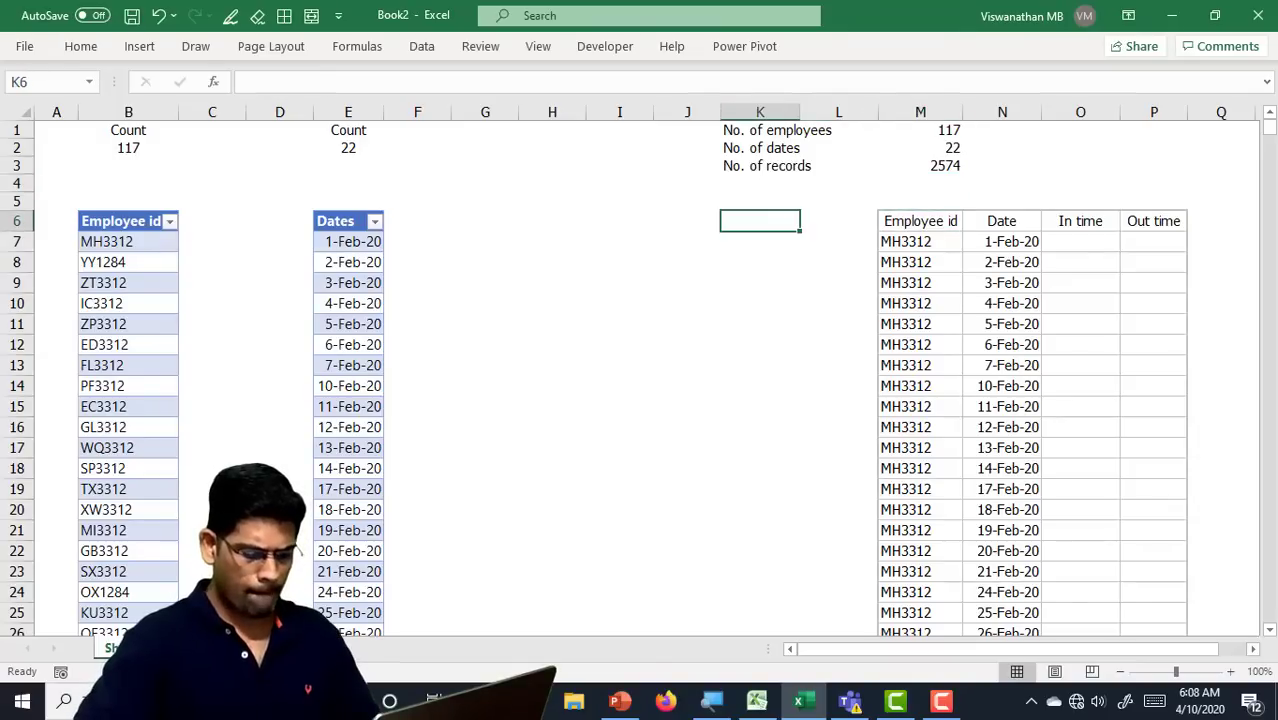
key("Left")
type("S. No.")
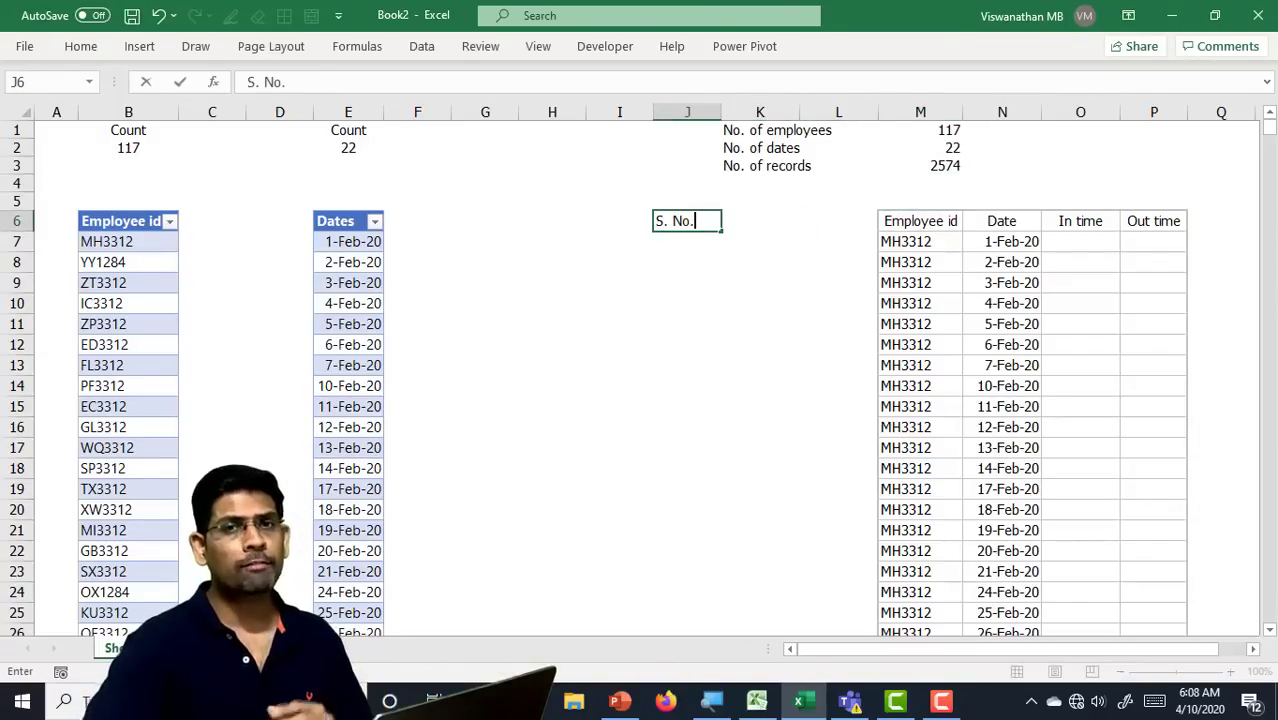
key("Return")
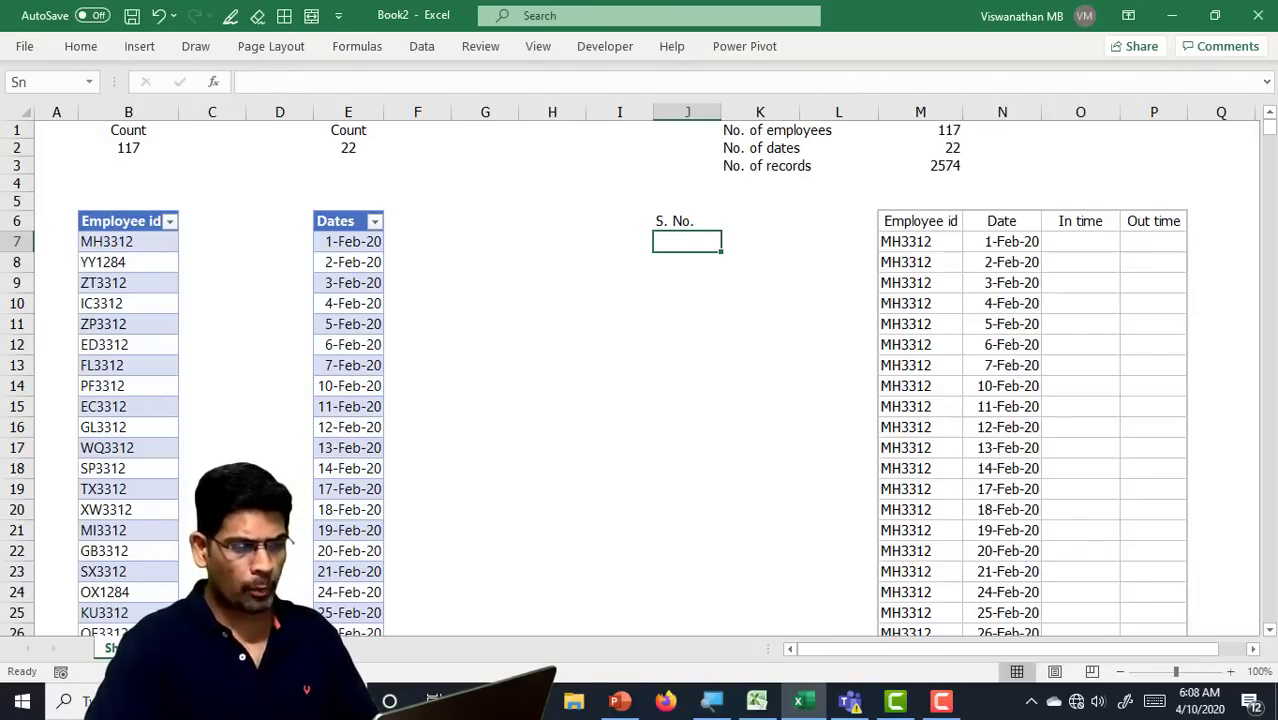
Generate the serial numbers from J7 downward with the formula =SEQUENCE(M3)
type("=seq")
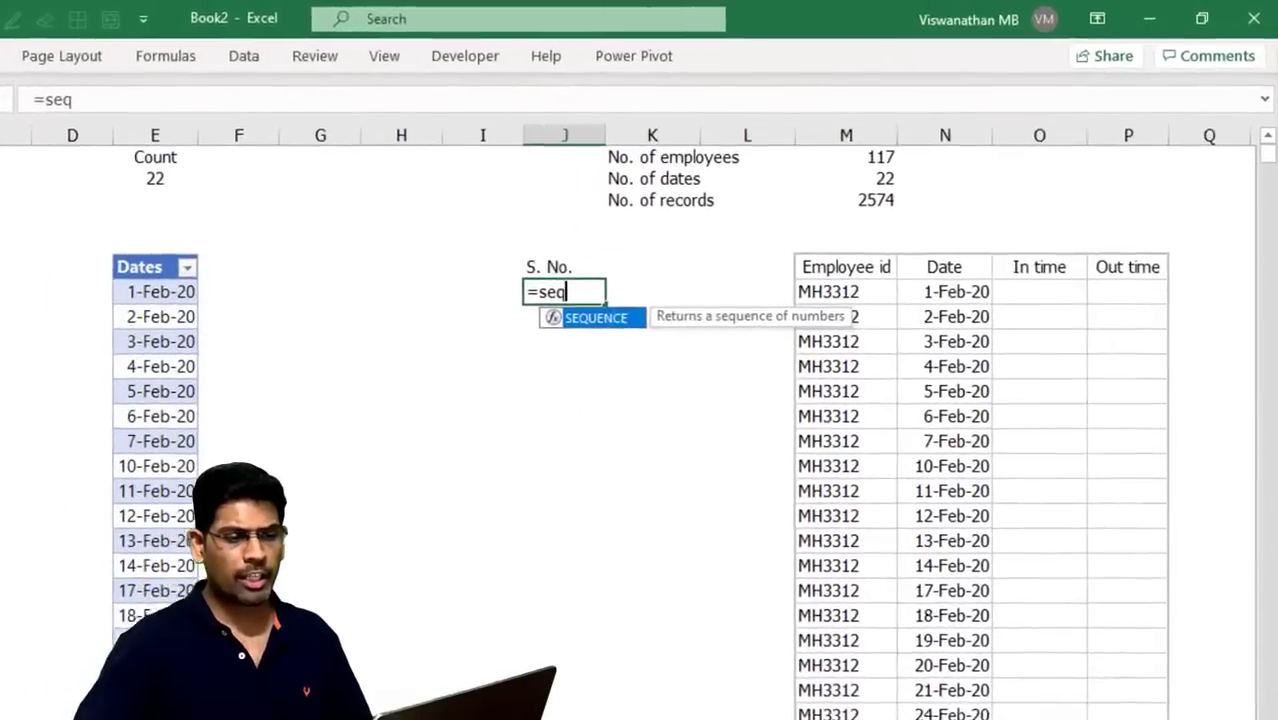
key("Tab")
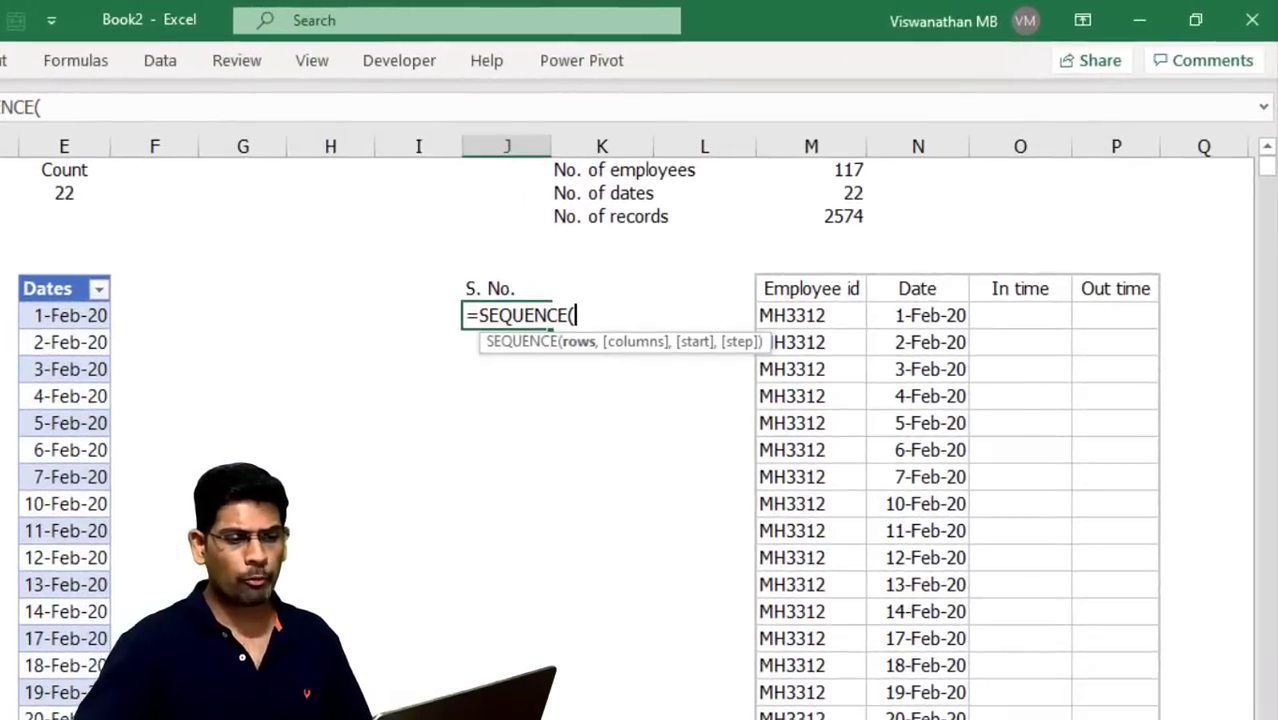
left_click(850, 217)
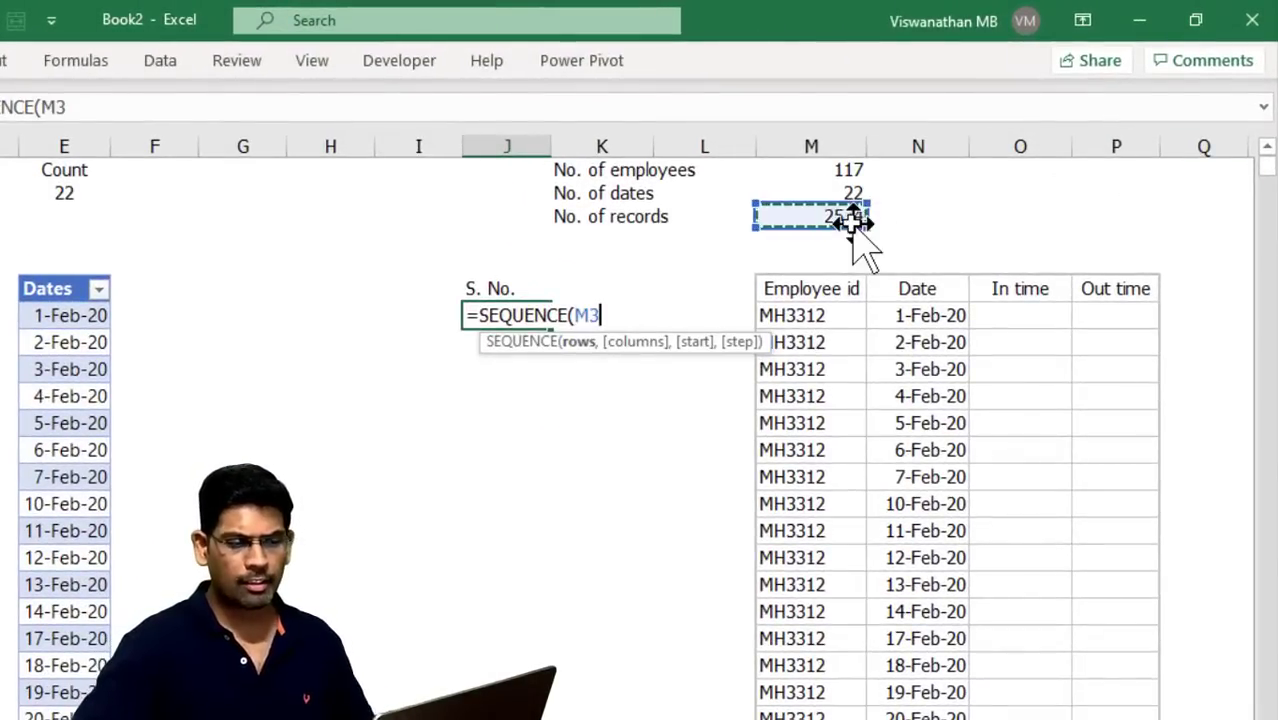
type(")")
key("Return")
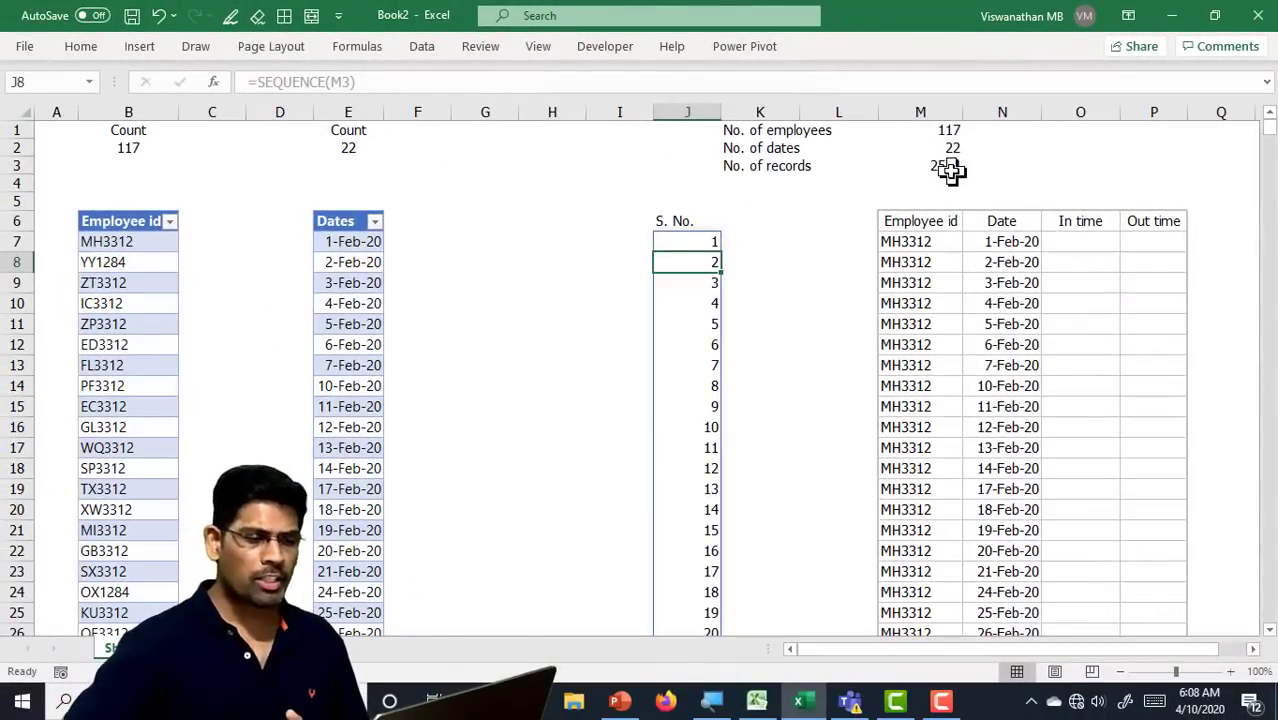
Name the first serial number cell, J7, as Sn
key("Up")
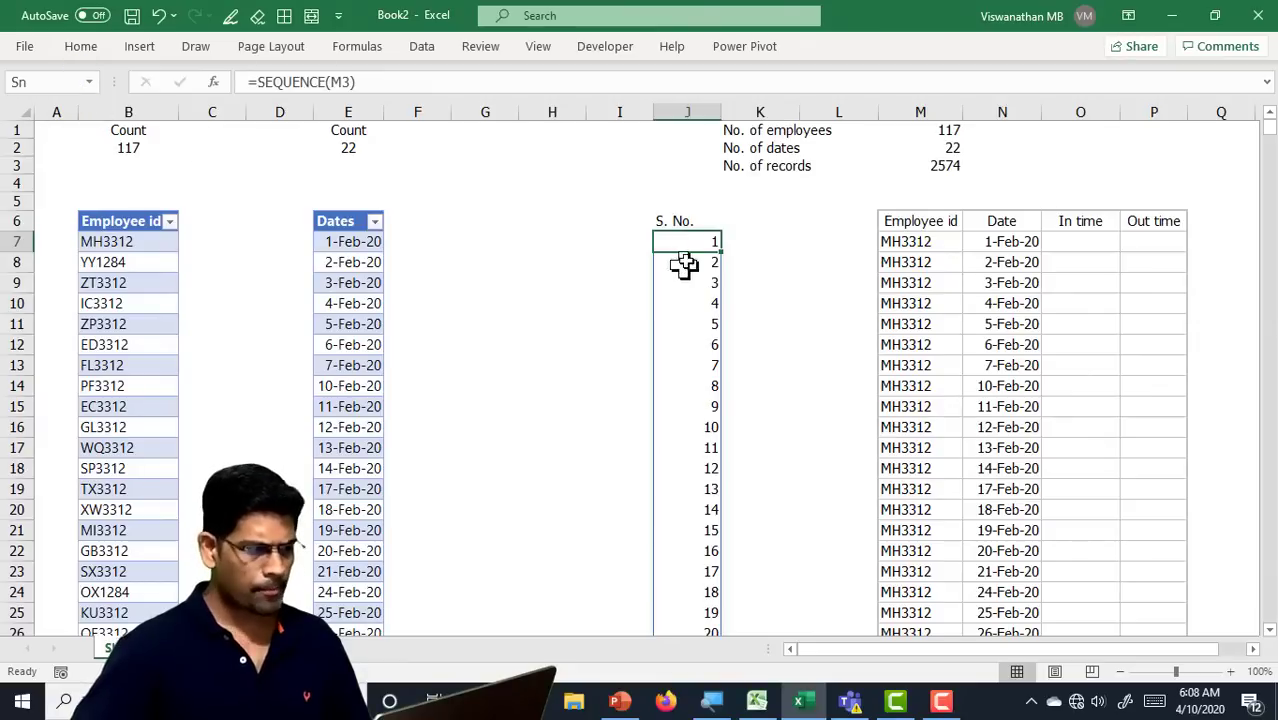
left_click(44, 84)
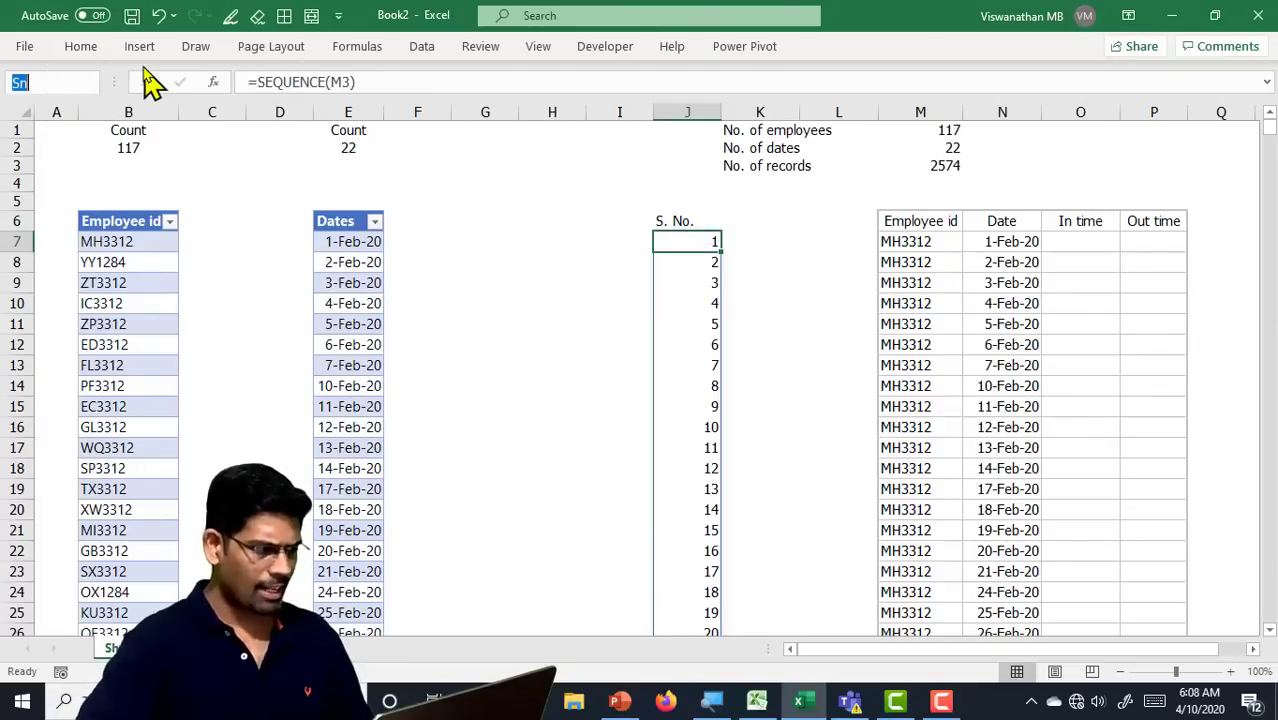
type("Sn")
key("Return")
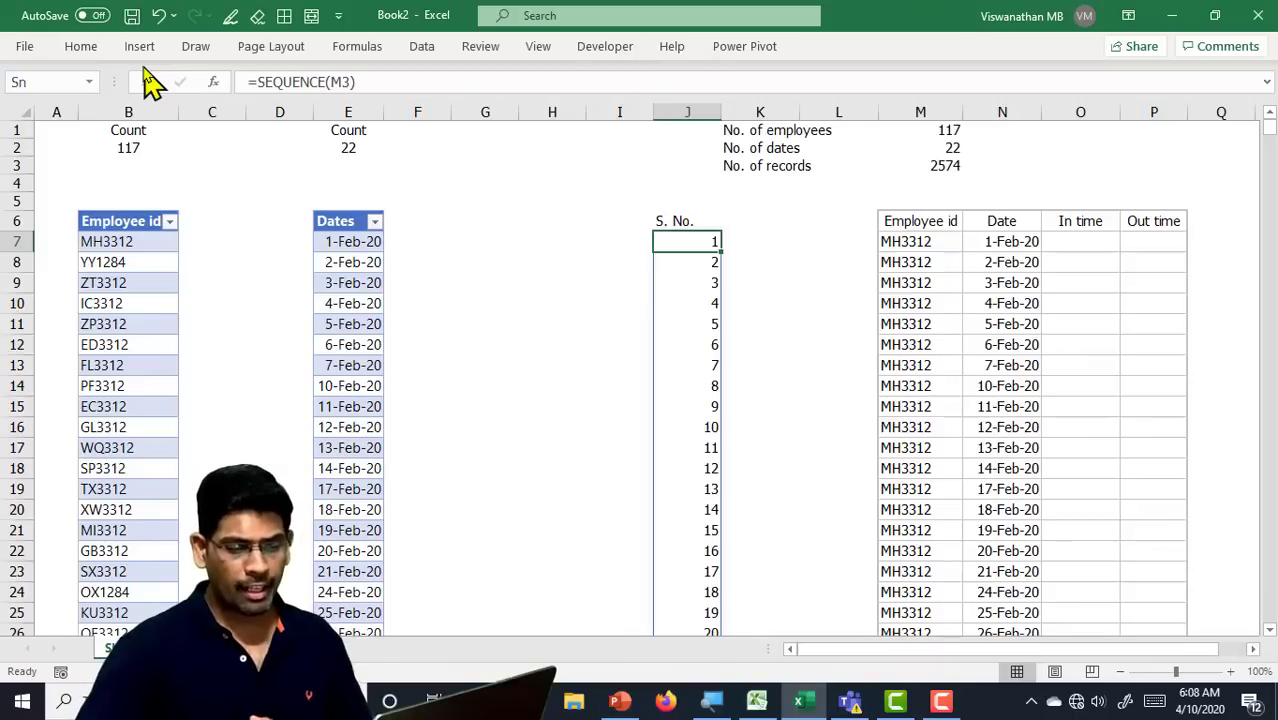
Name the number-of-dates cell, M2, as Ndates
left_click(955, 245)
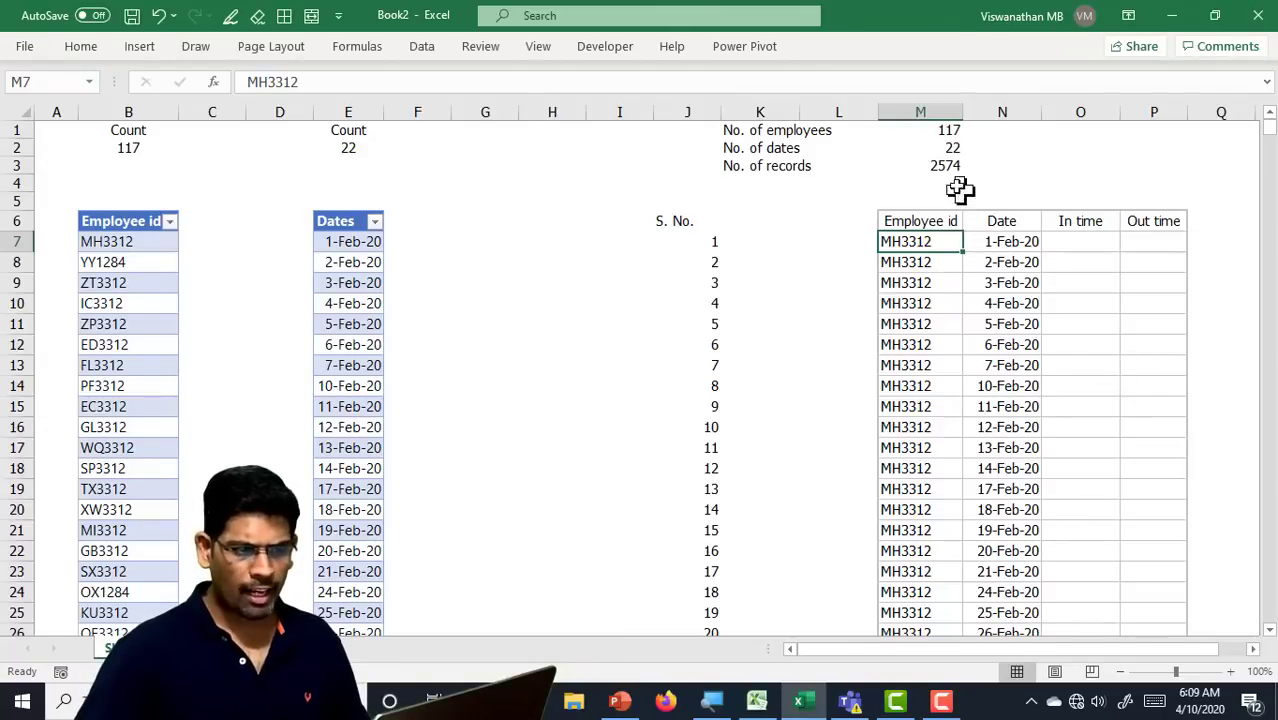
left_click(940, 150)
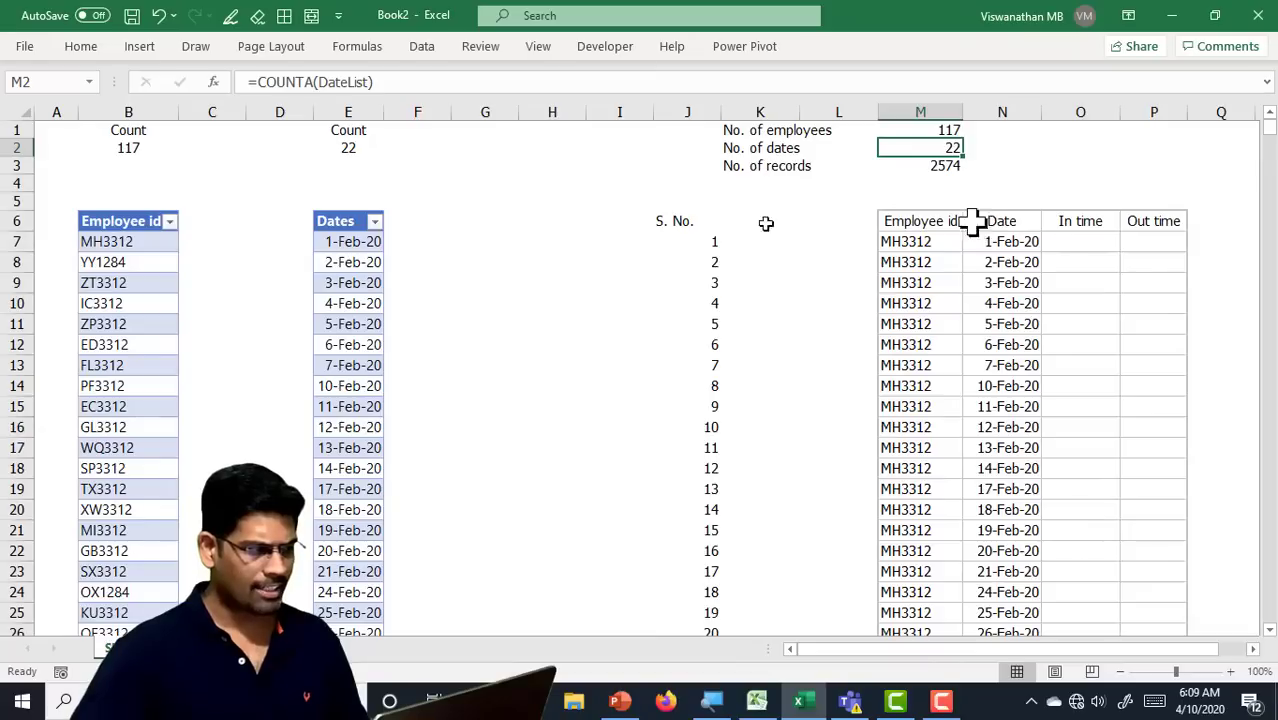
left_click(63, 82)
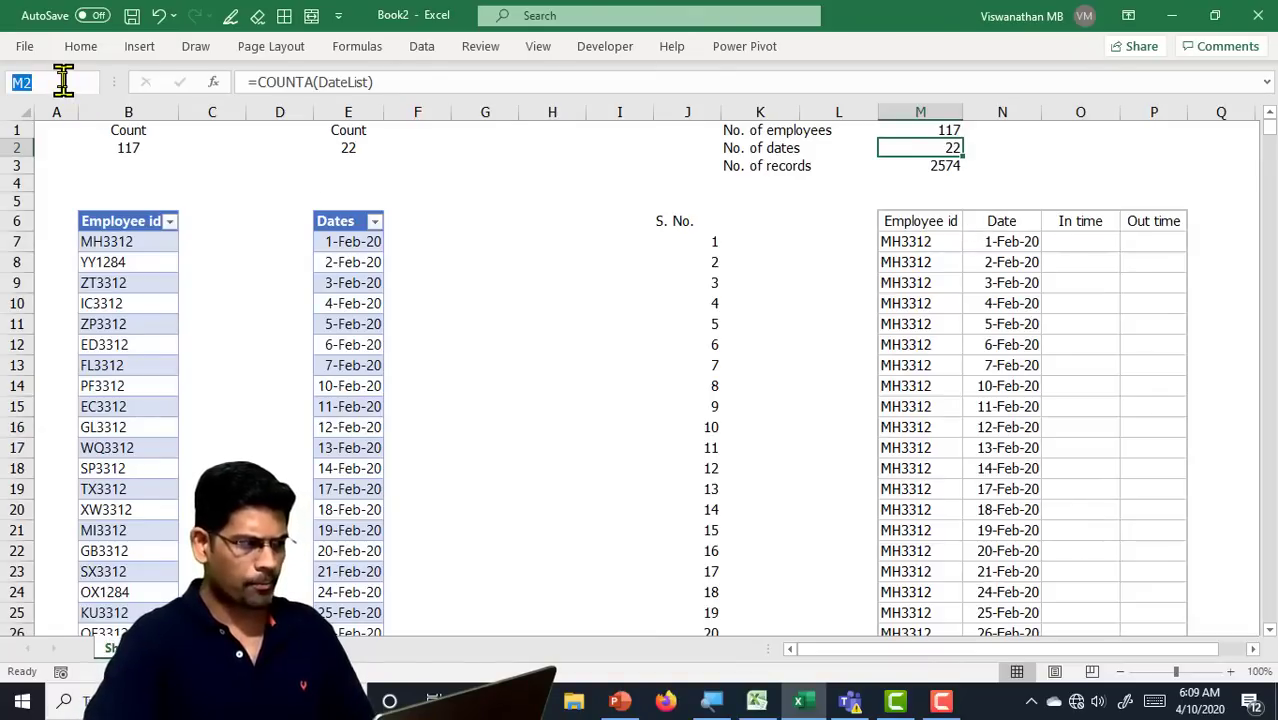
type("Na")
key("BackSpace")
type("dates")
key("Return")
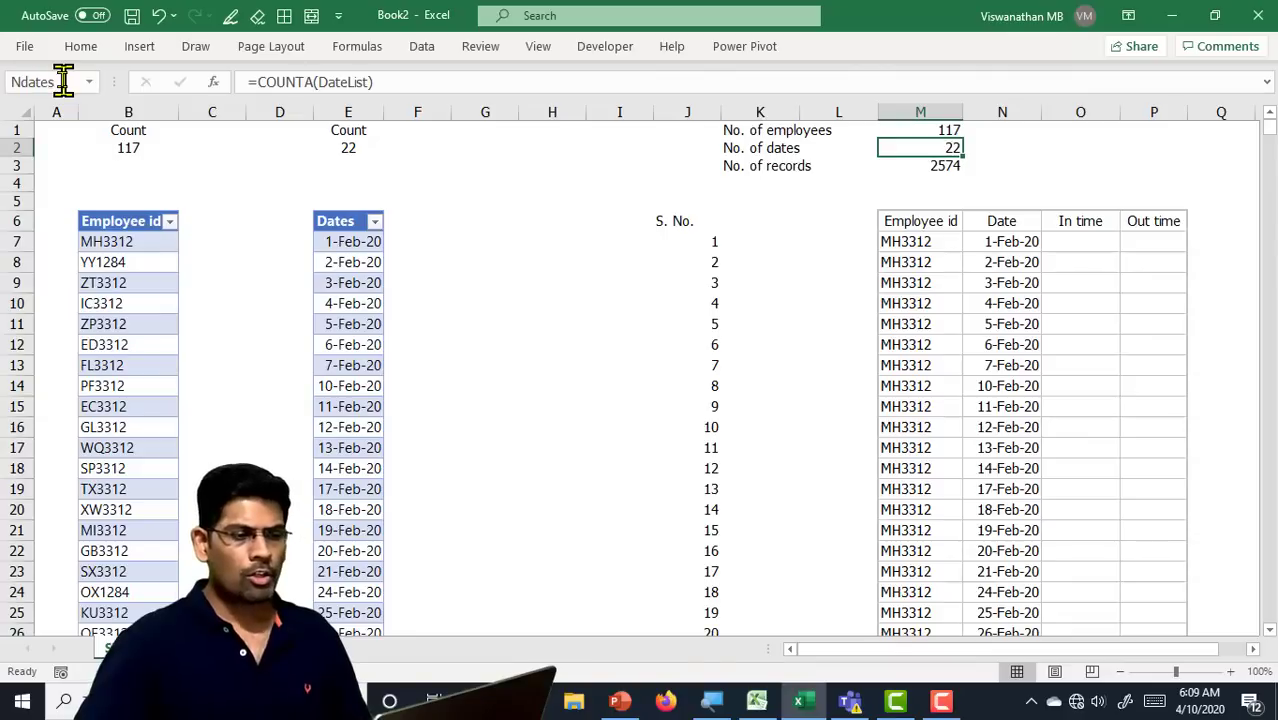
Divide every serial number by the number of dates with the formula =Sn#/Ndates in K7 and review the spilled column
left_click(763, 218)
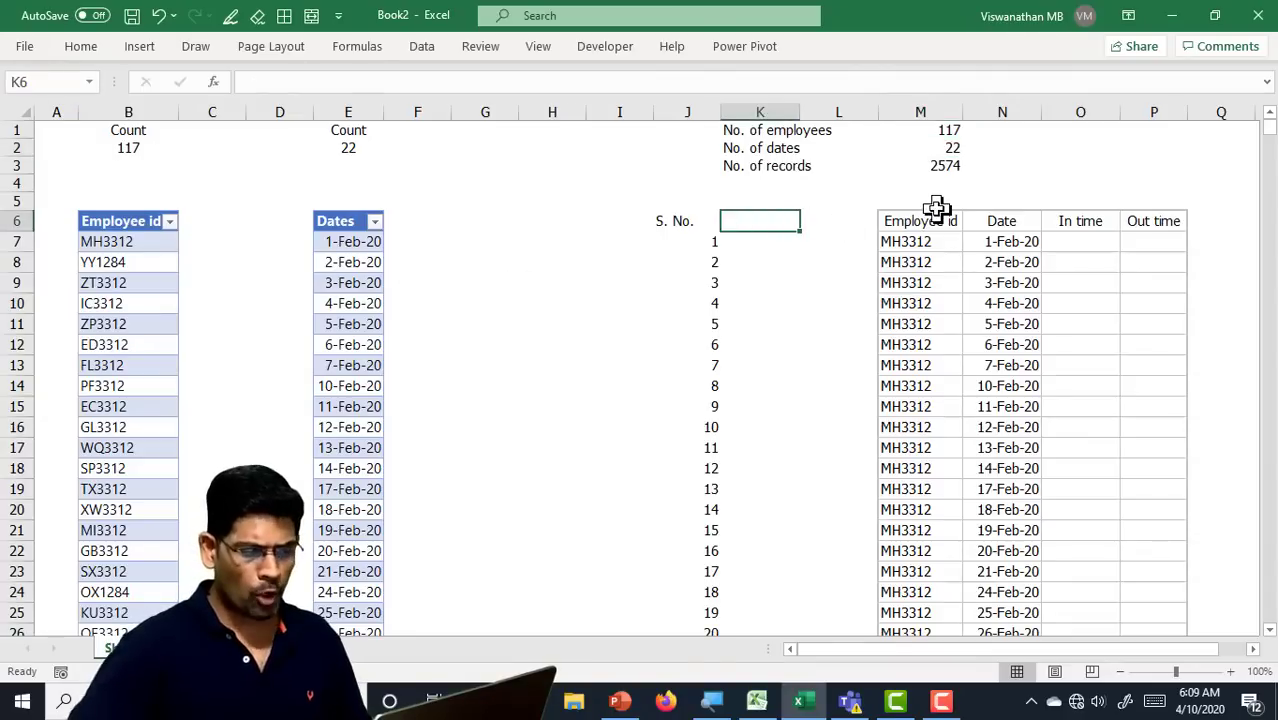
key("Down")
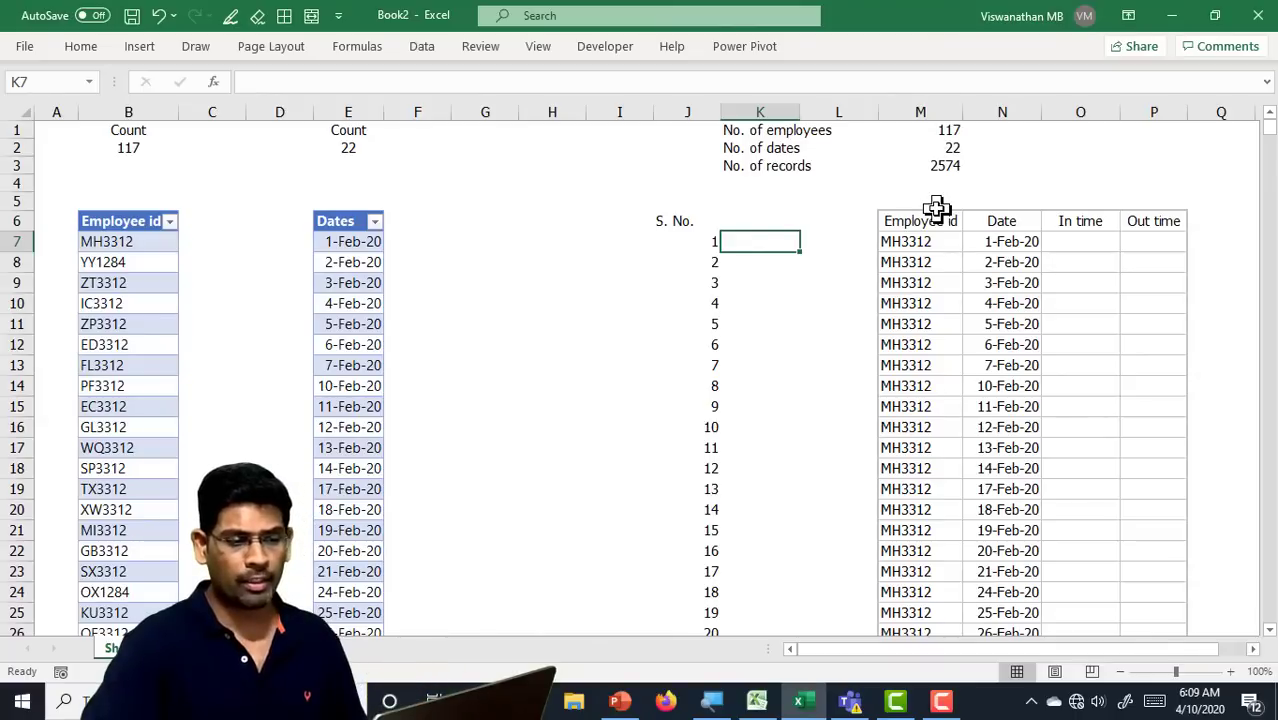
type("Sn#")
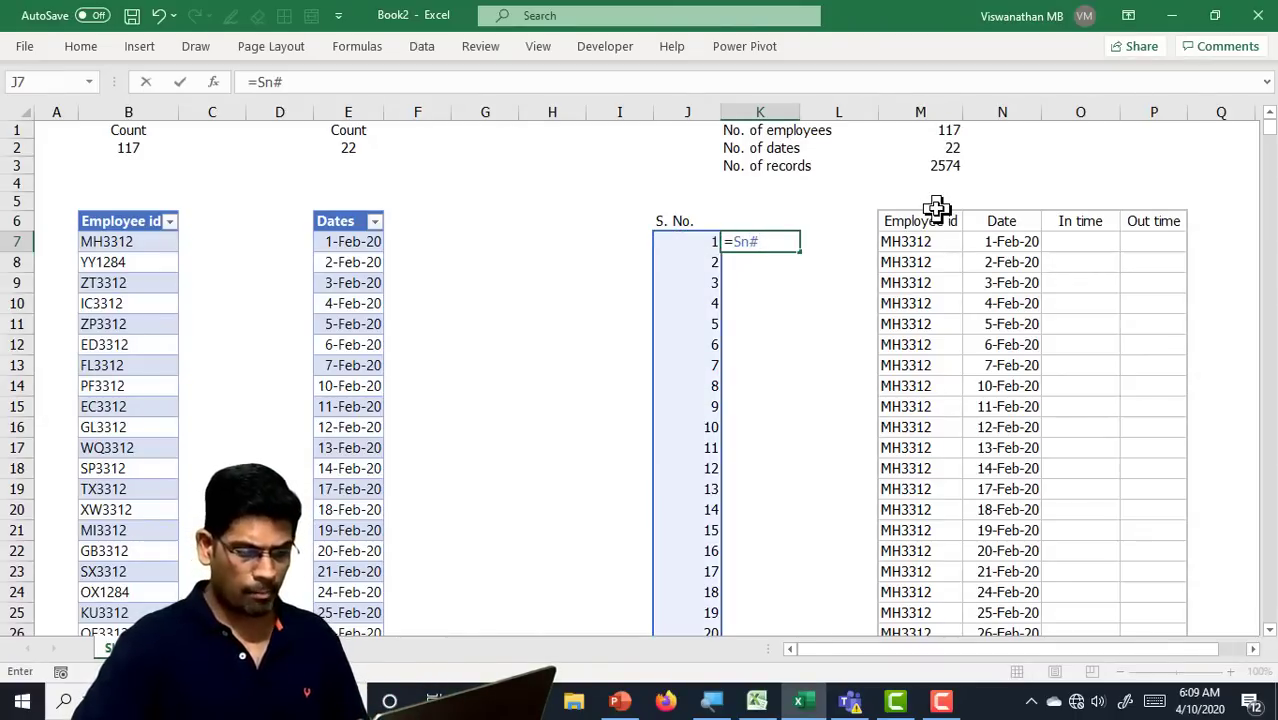
type("/")
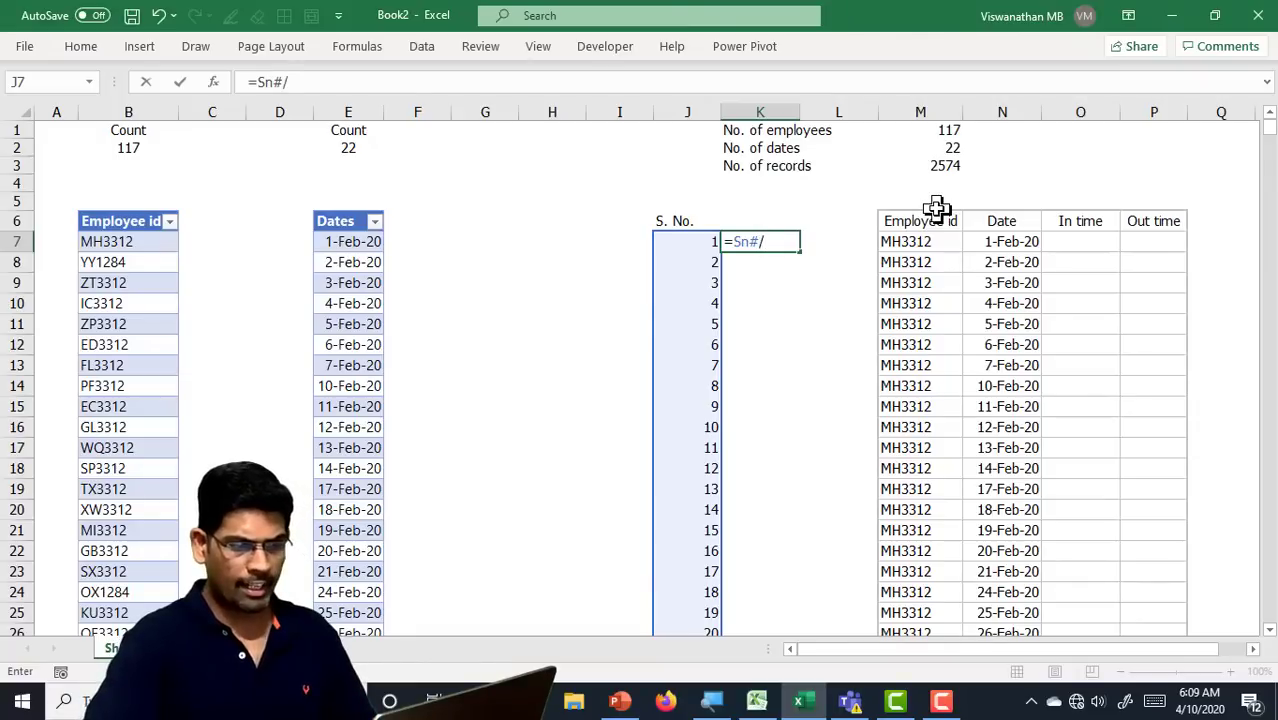
type("Ndates")
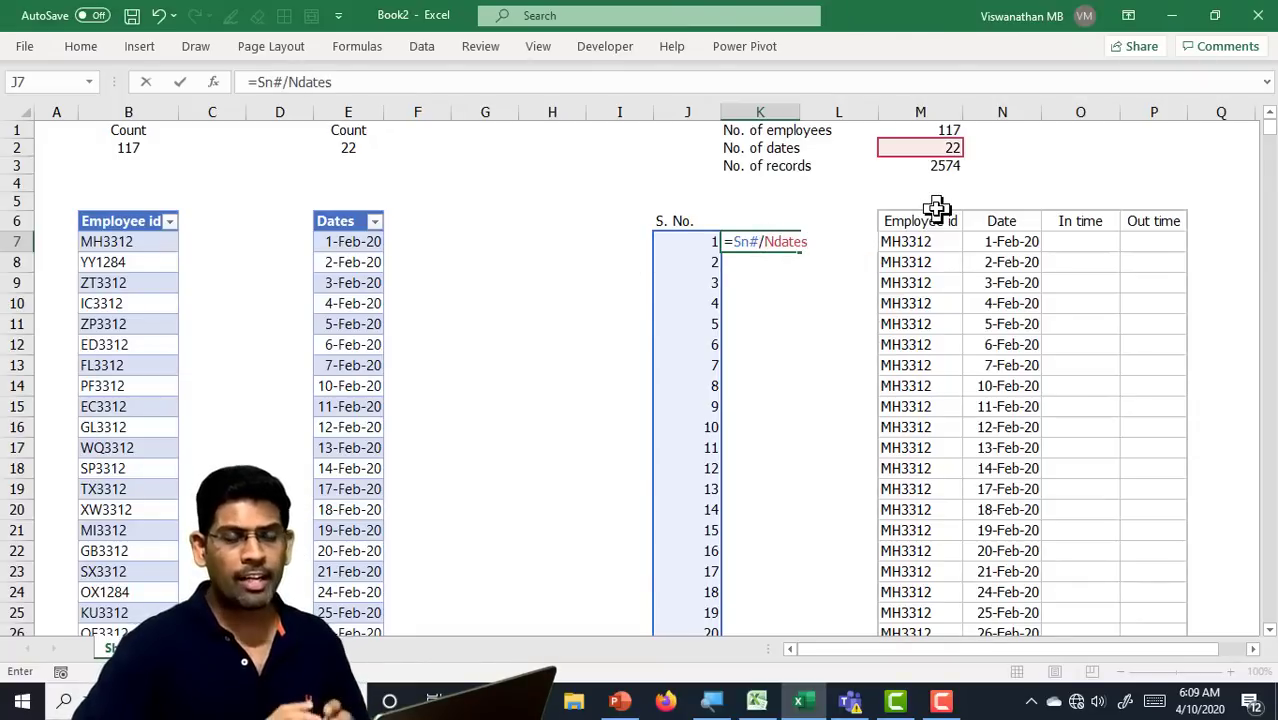
key("Return")
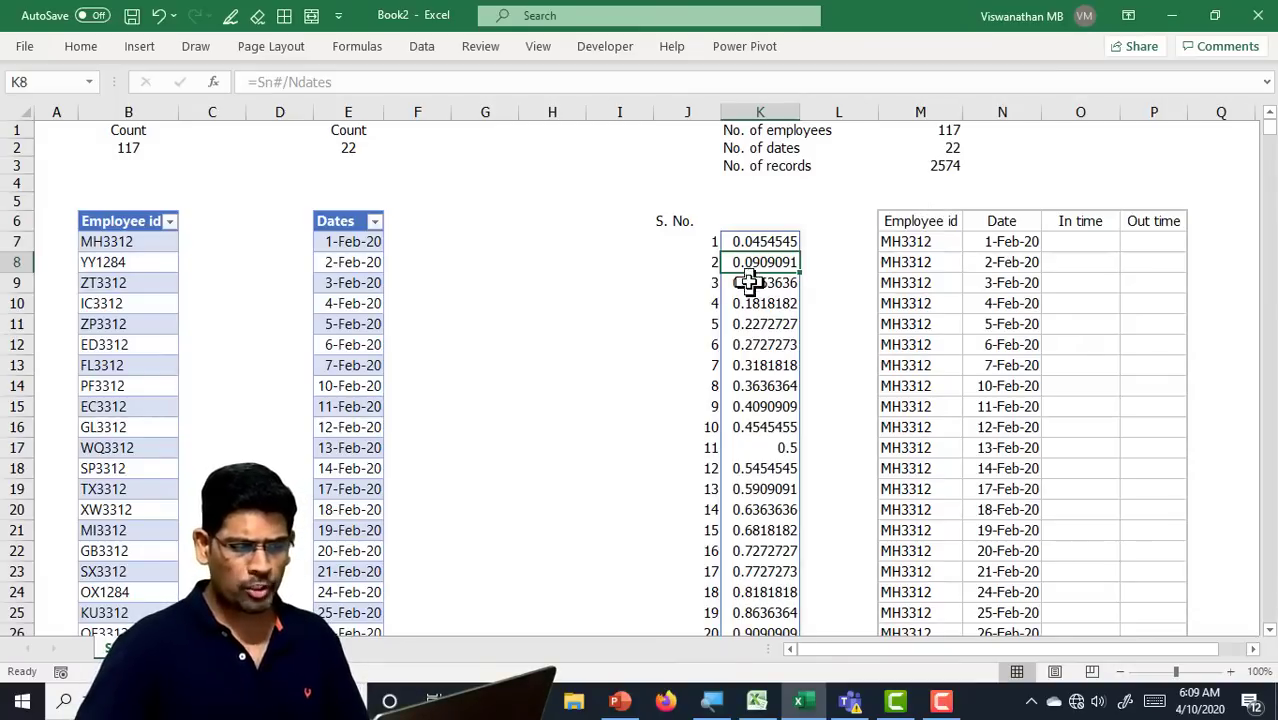
left_click(759, 244)
scroll(830, 395, "down", 4)
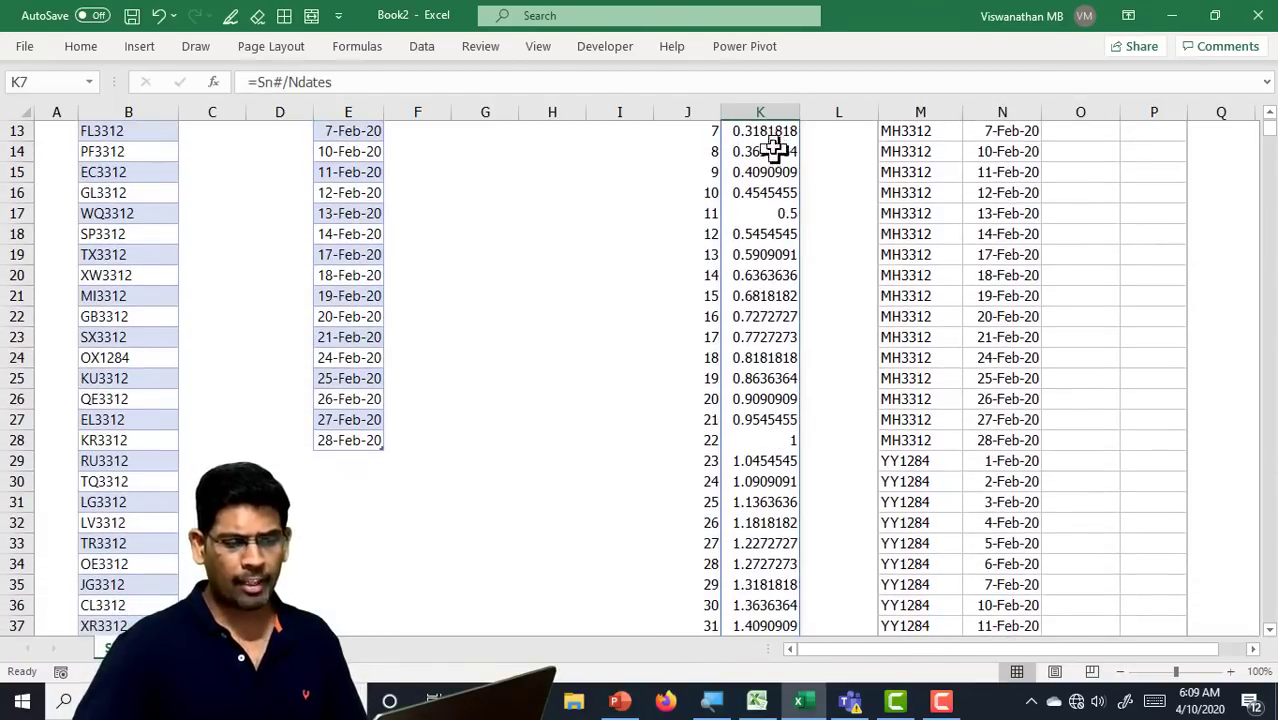
Round the divided serial numbers up to whole numbers by changing the K7 formula to =ROUNDUP(Sn#/Ndates,0)
left_click(766, 440)
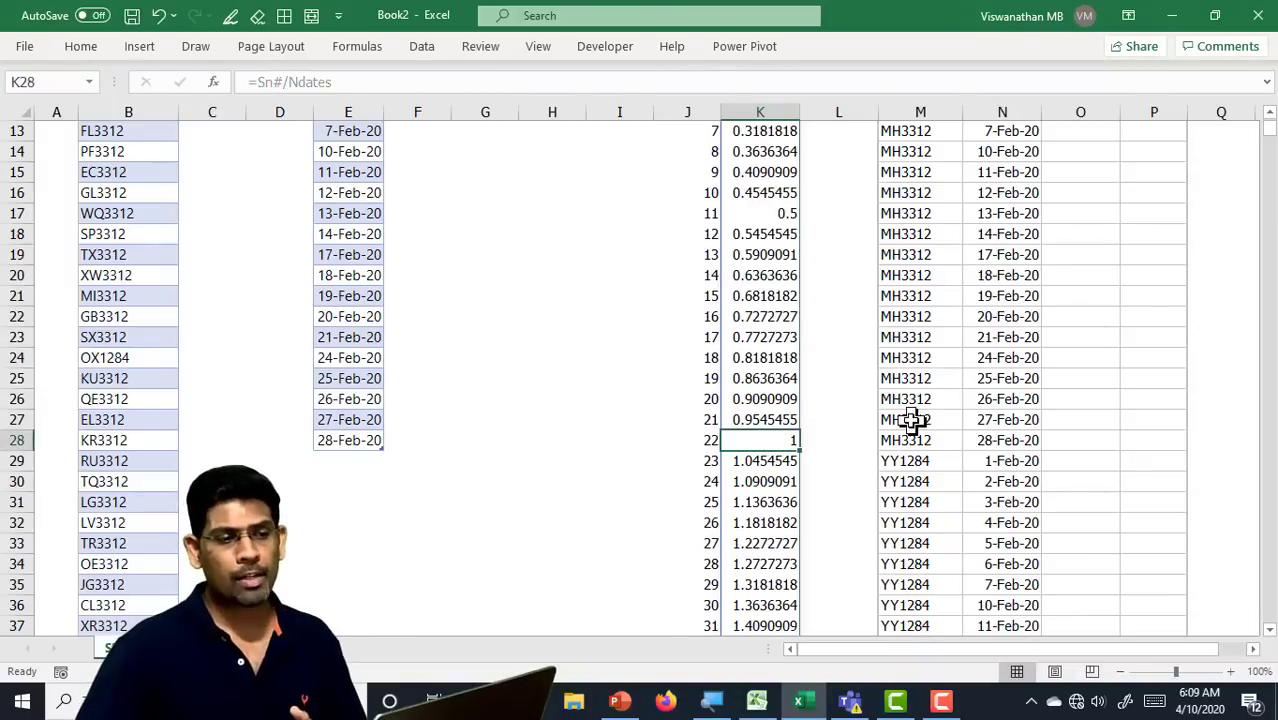
scroll(836, 400, "up", 3)
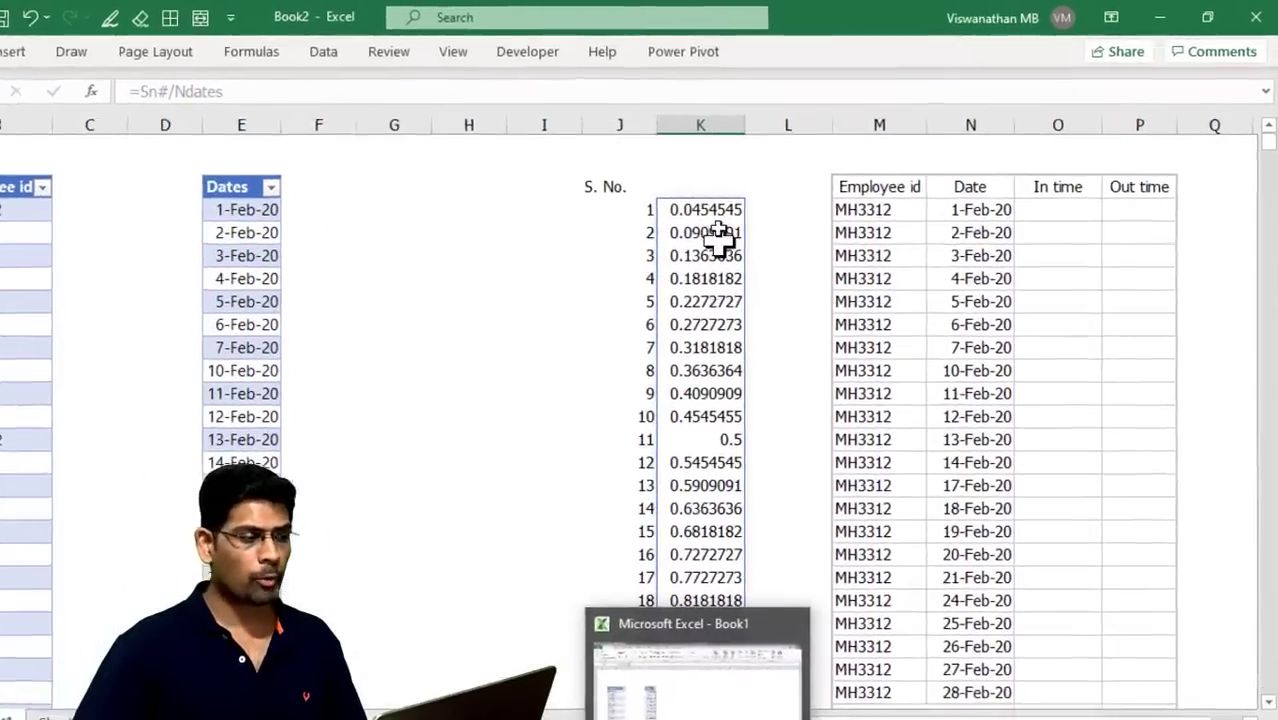
left_click(705, 210)
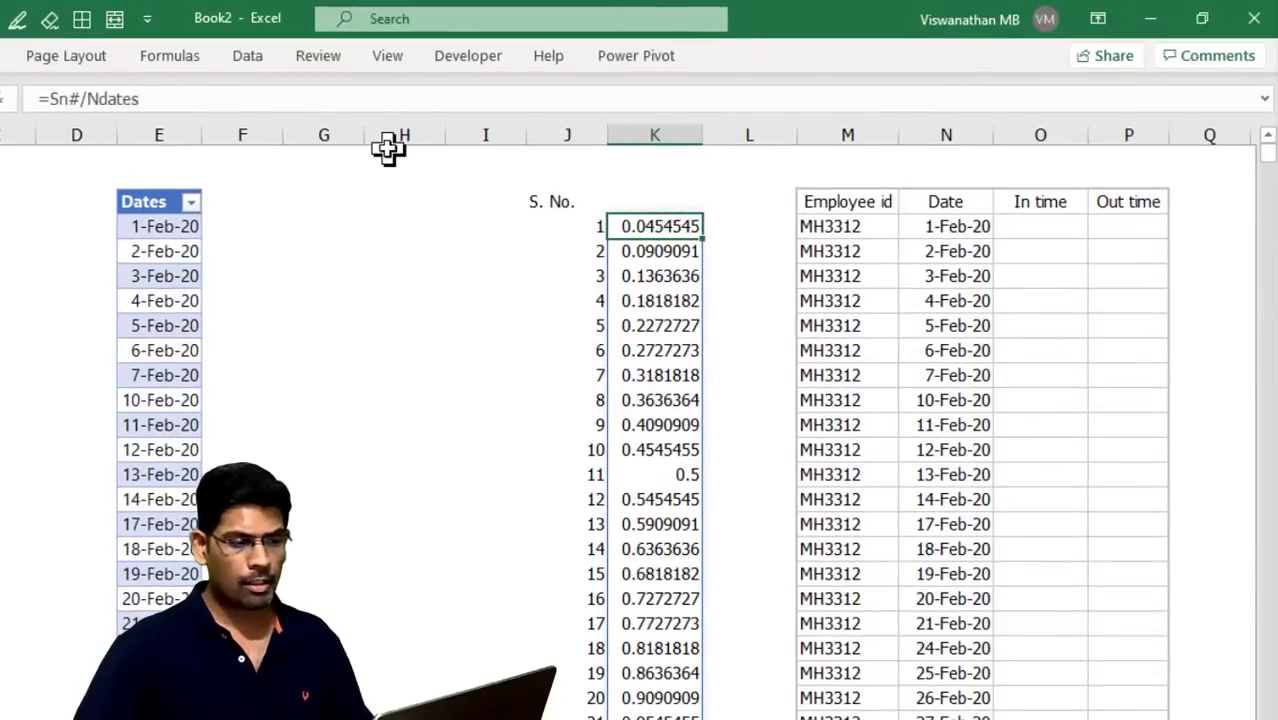
key("F2")
left_click(623, 226)
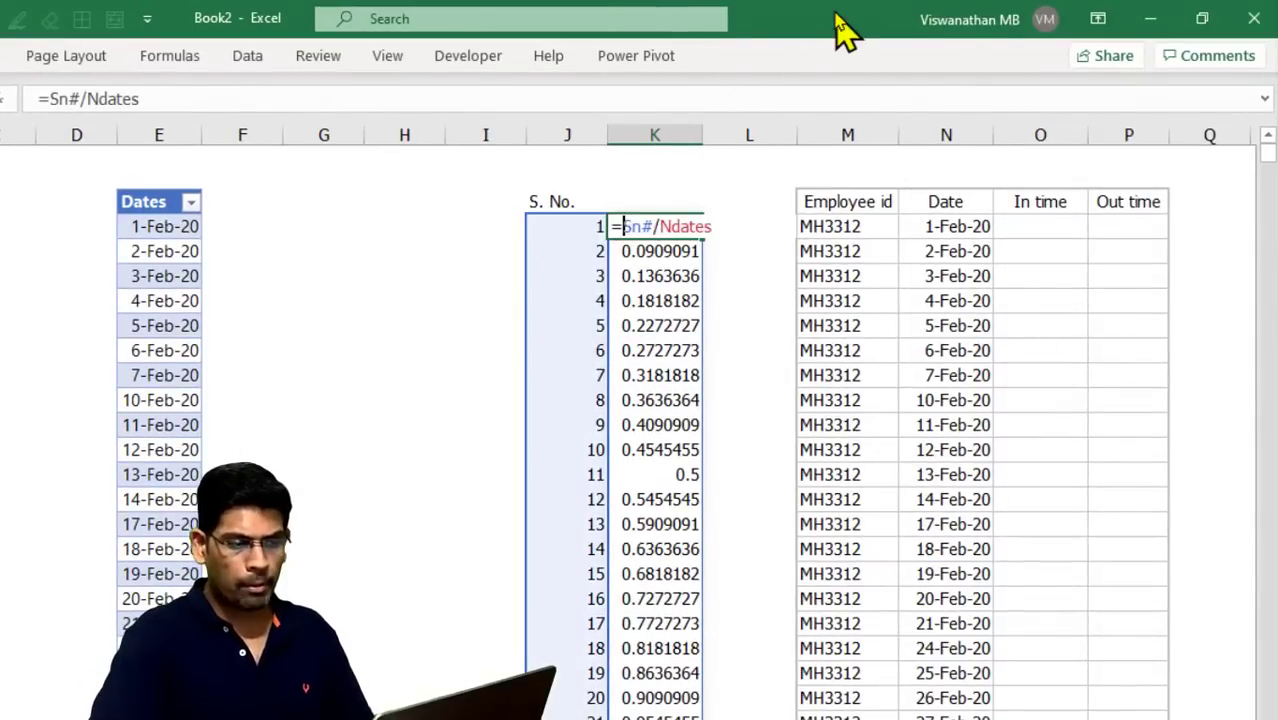
type("roundup")
key("Tab")
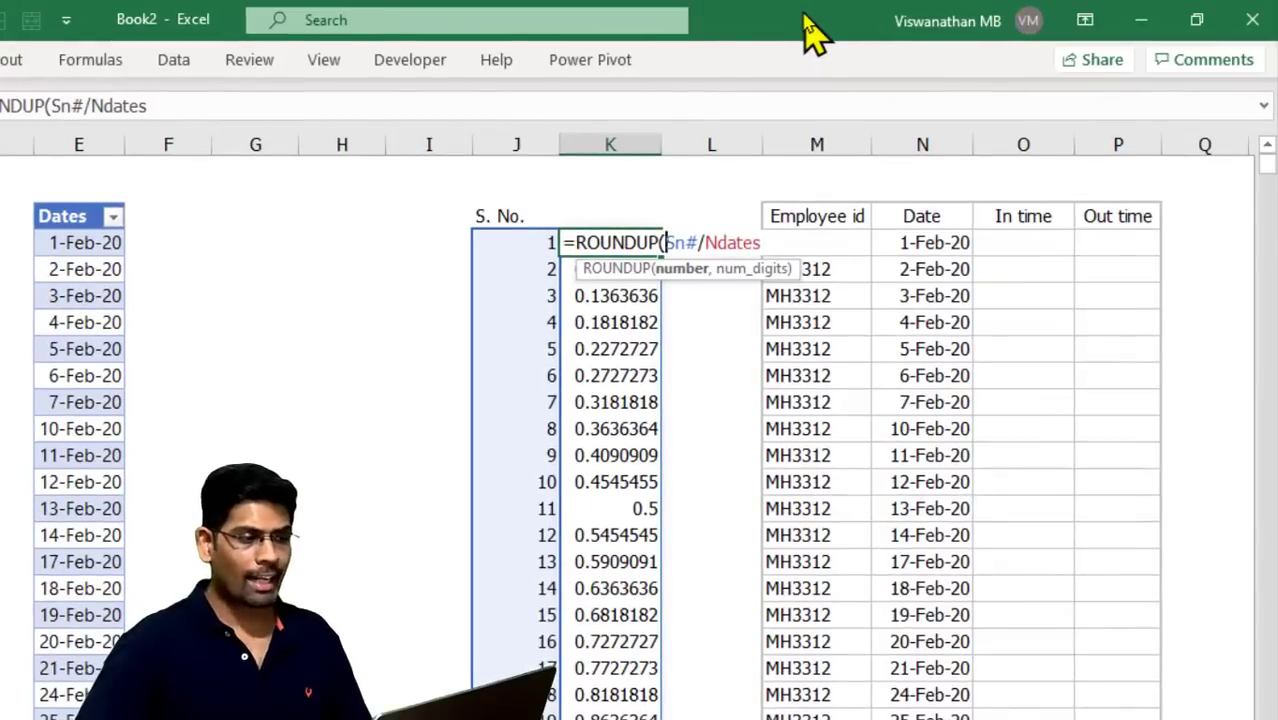
left_click(165, 103)
type(",0")
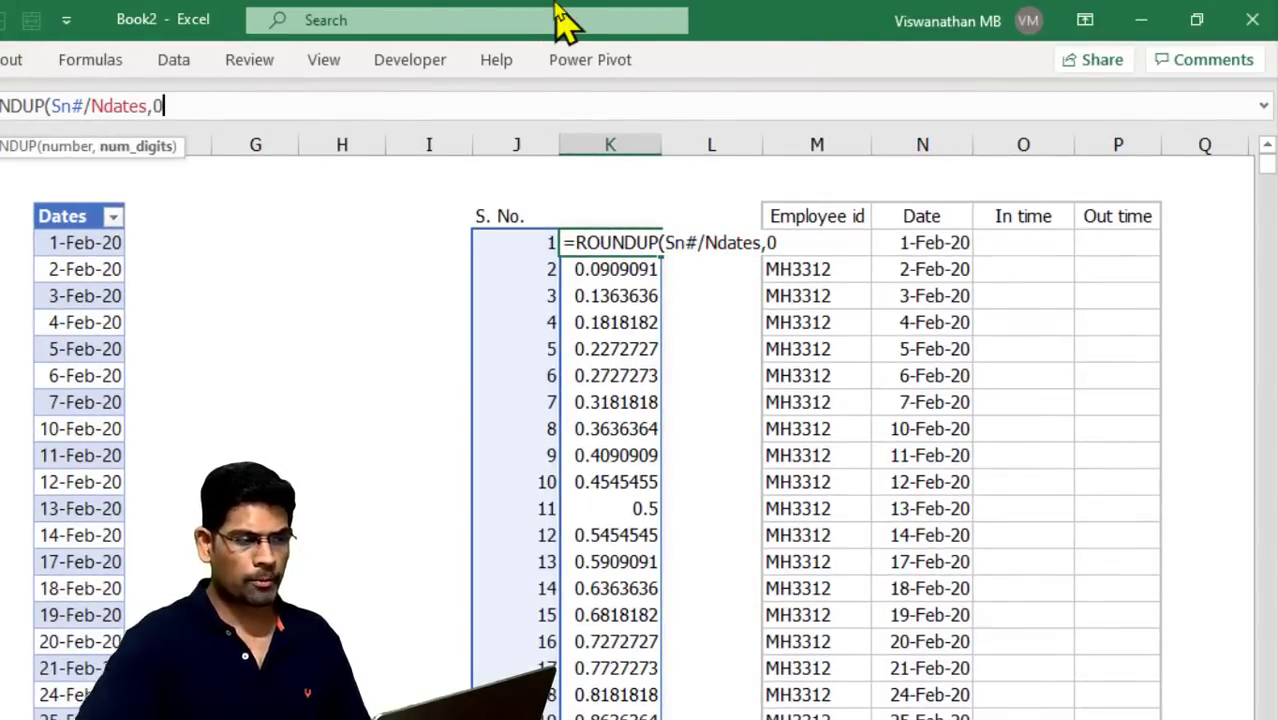
type(")")
key("Return")
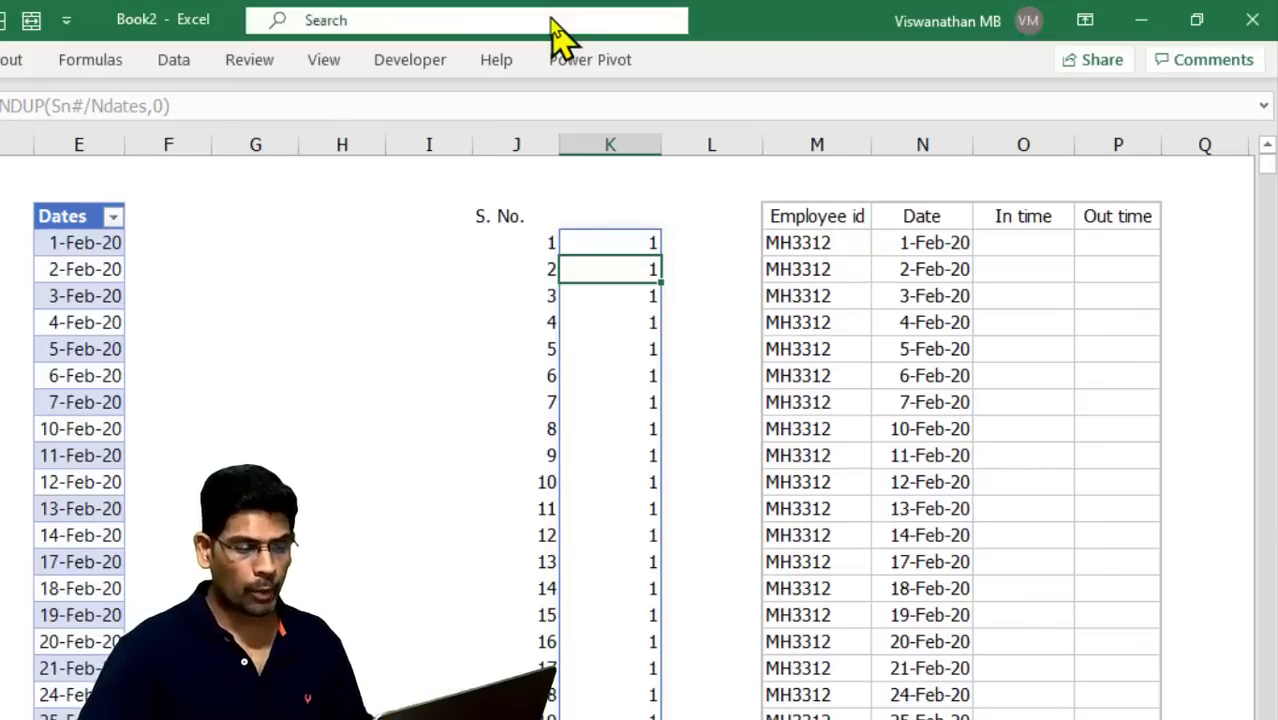
Examine the rounded-up values down column K at the rows where the number changes from one employee to the following one
scroll(665, 445, "down", 1)
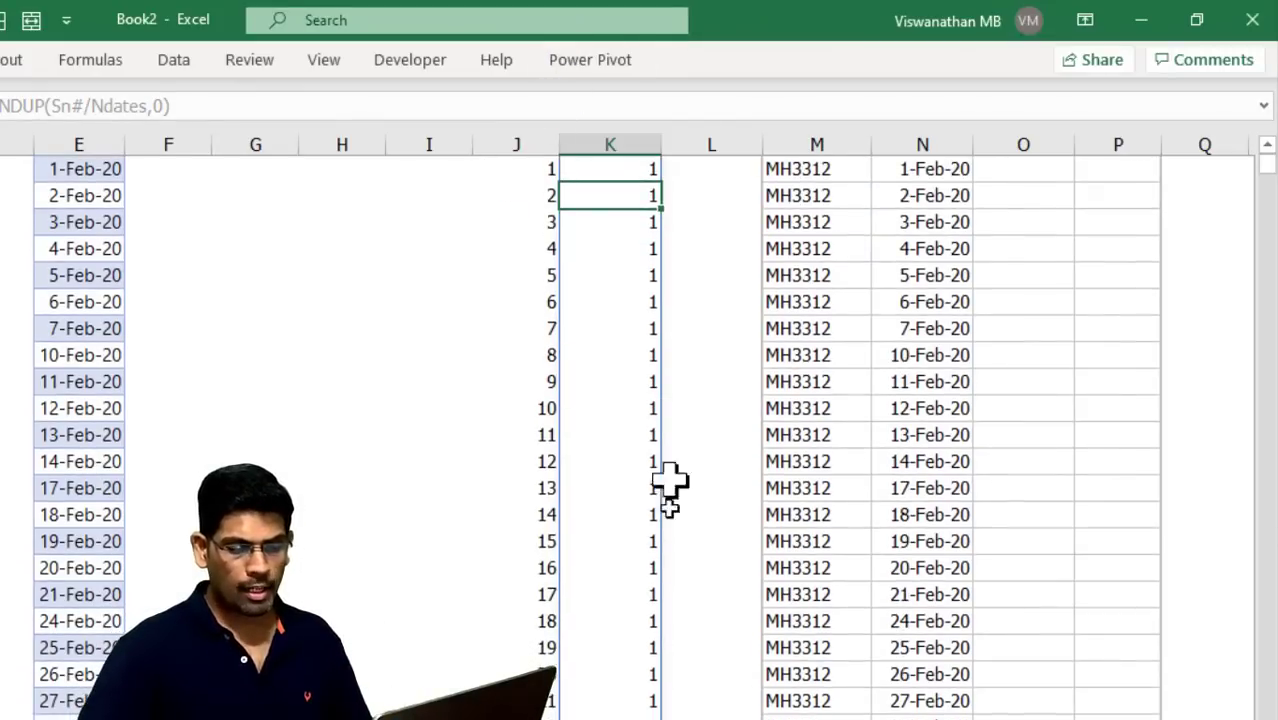
left_click(628, 712)
scroll(672, 700, "down", 2)
left_click(622, 596)
scroll(640, 590, "down", 8)
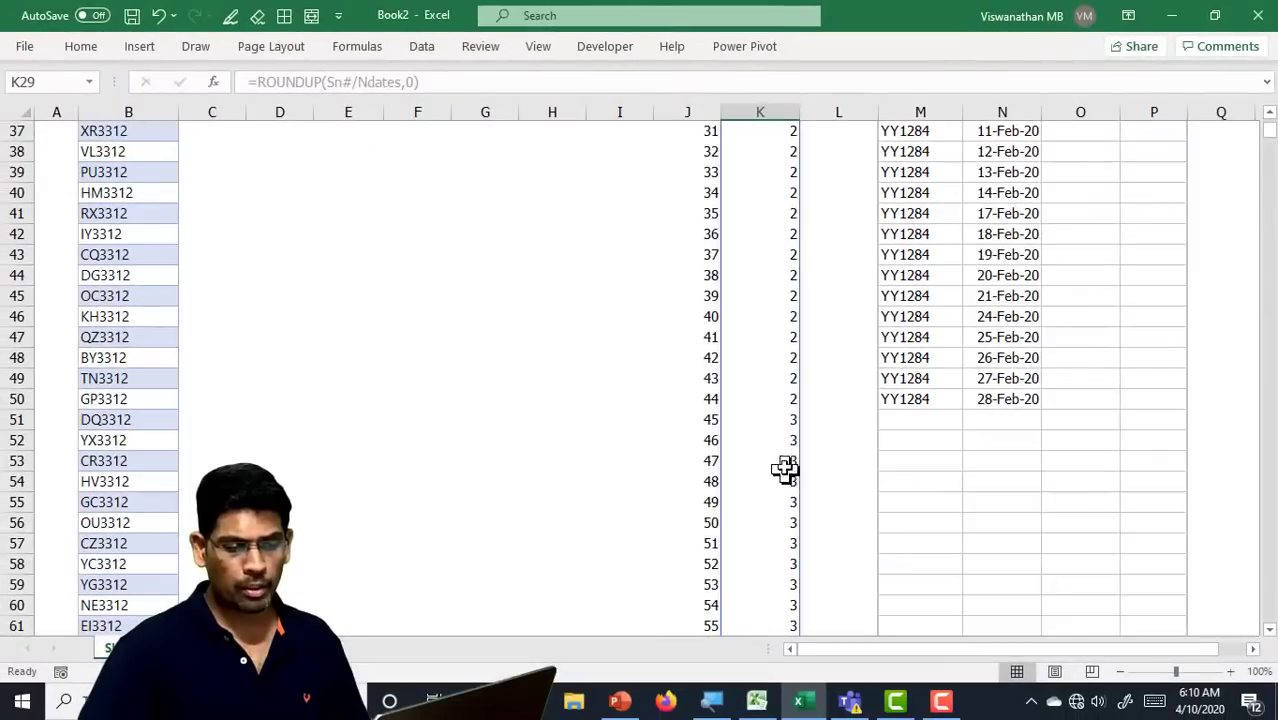
left_click(770, 399)
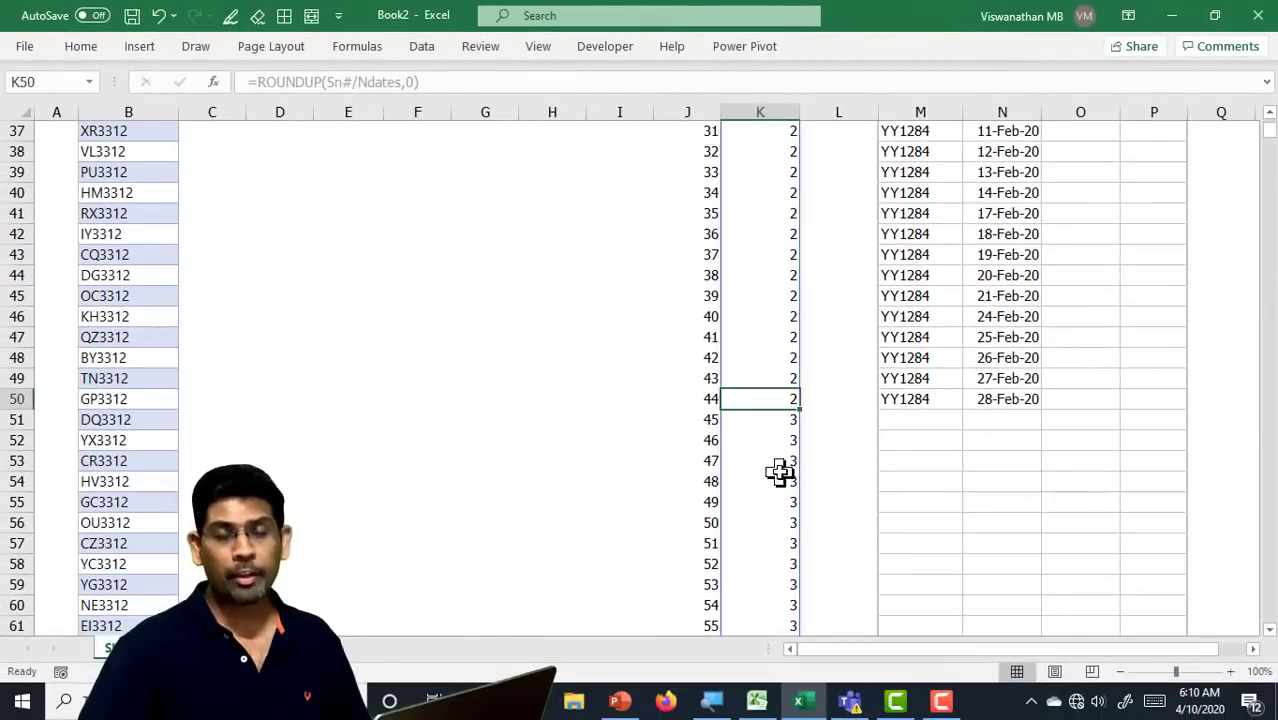
left_click(765, 417)
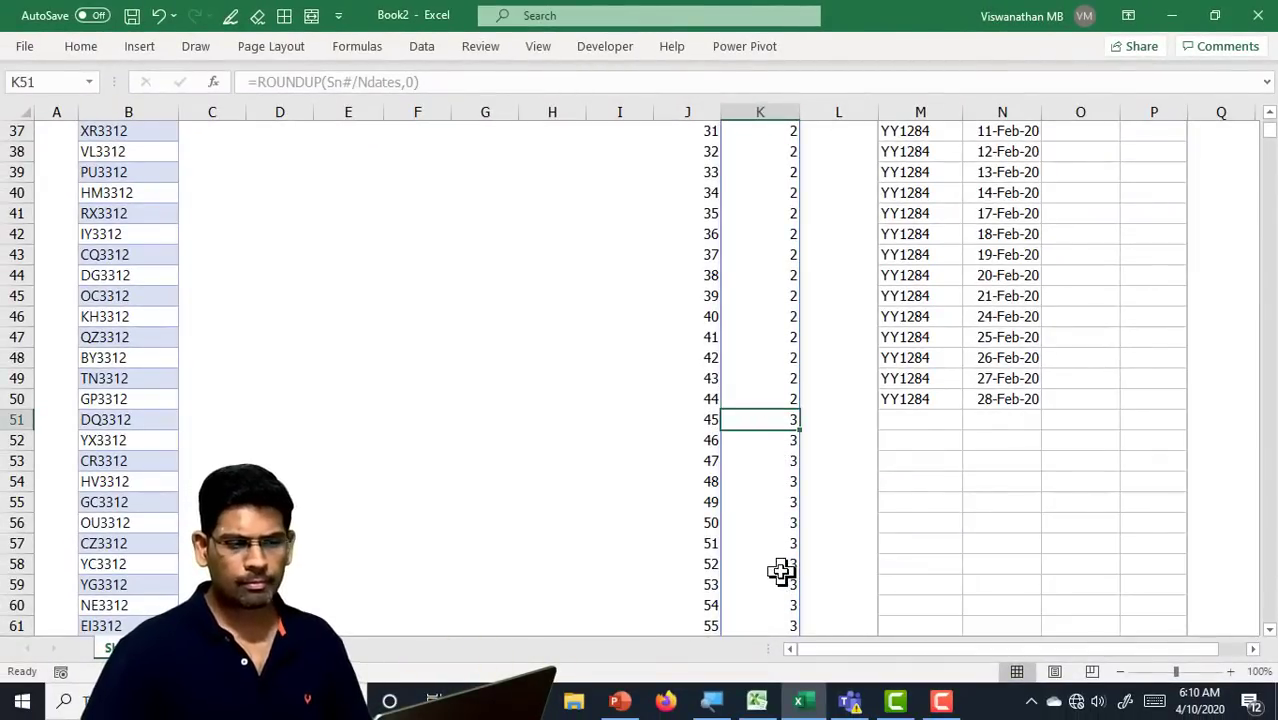
scroll(780, 570, "up", 12)
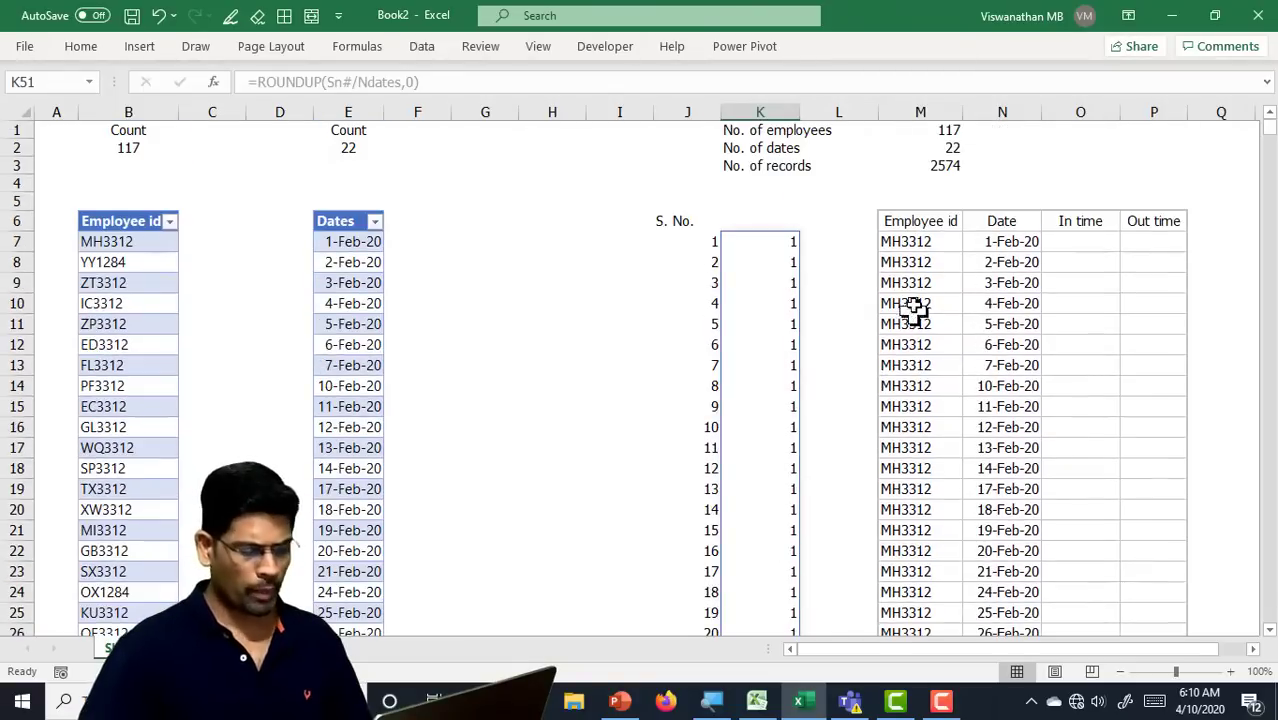
Clear the manually entered employee ids from M7 downward in the Employee id column of the output list
left_click(915, 245)
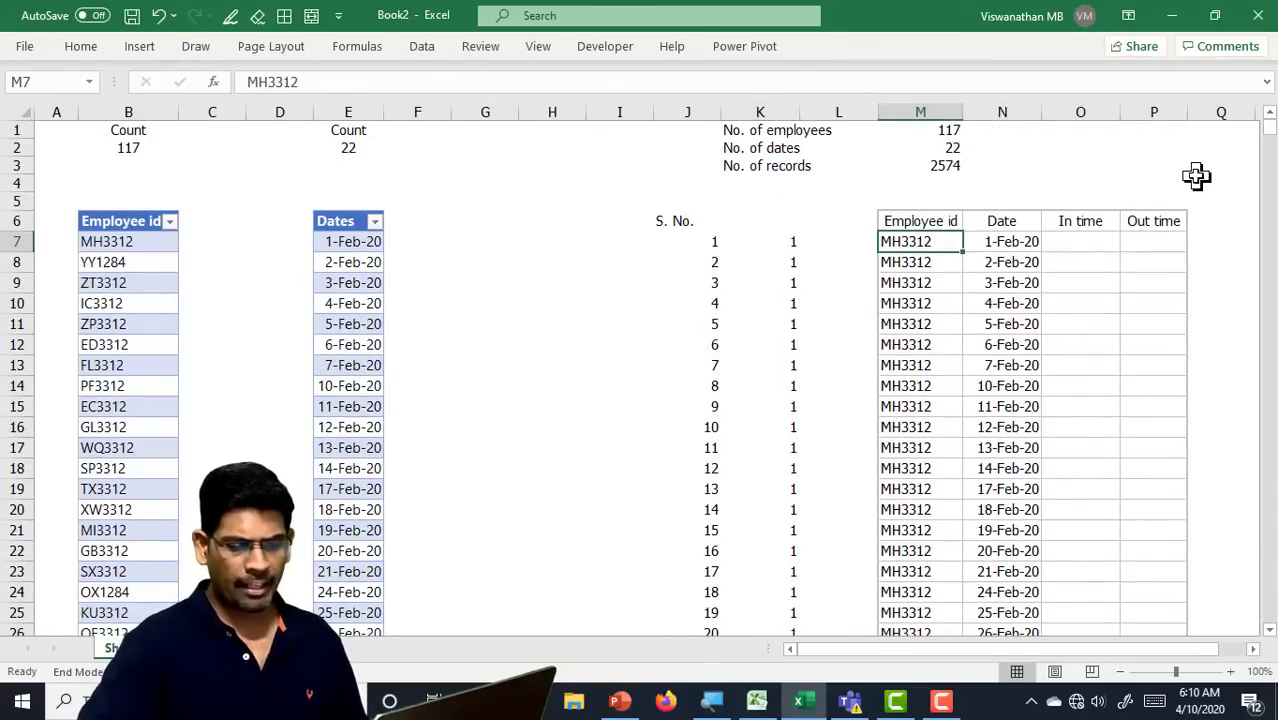
key("shift+Down")
key("Delete")
scroll(1196, 176, "up", 8)
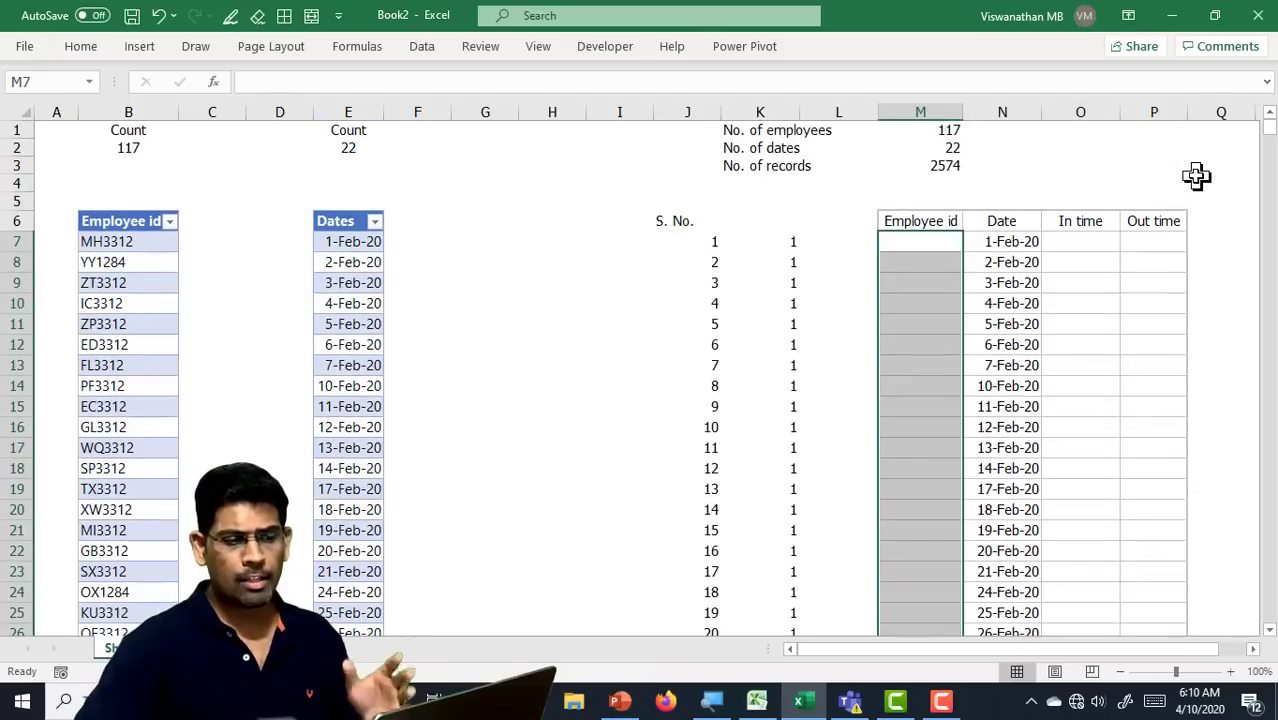
key("Down")
key("Up")
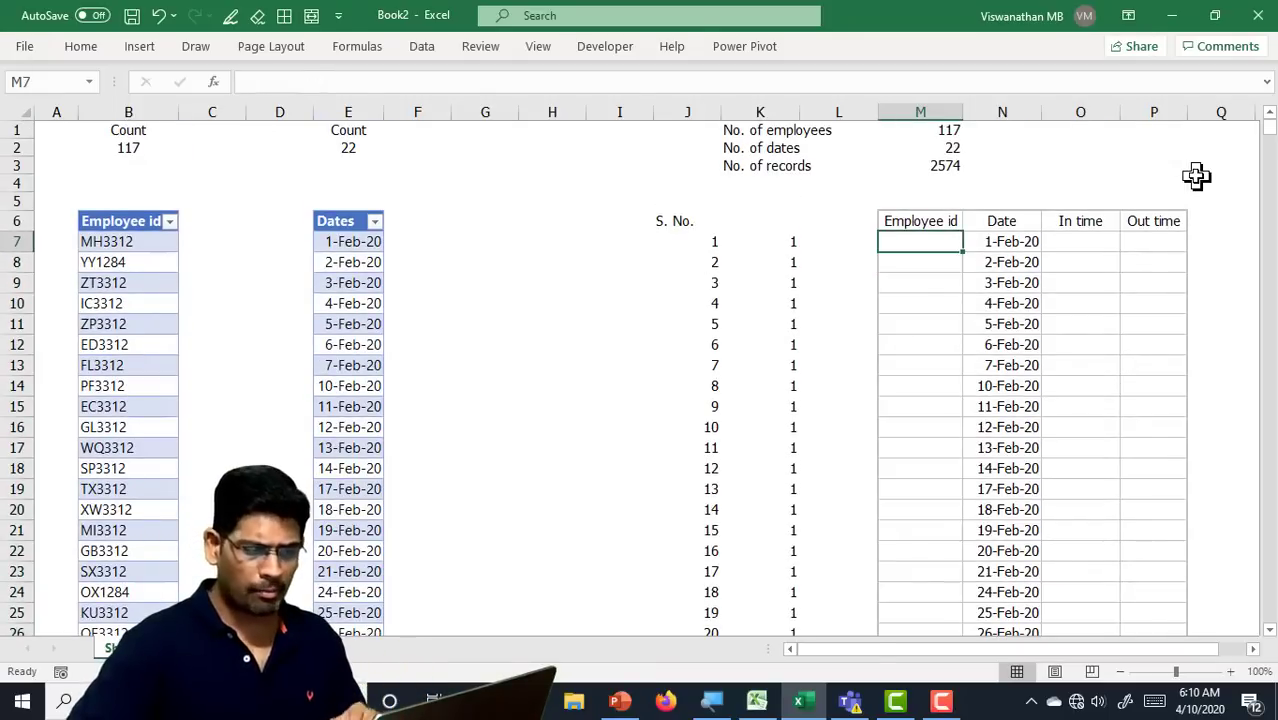
Label the rounded-number column with the heading "Round up" in K6
key("Left")
key("Left")
key("Up")
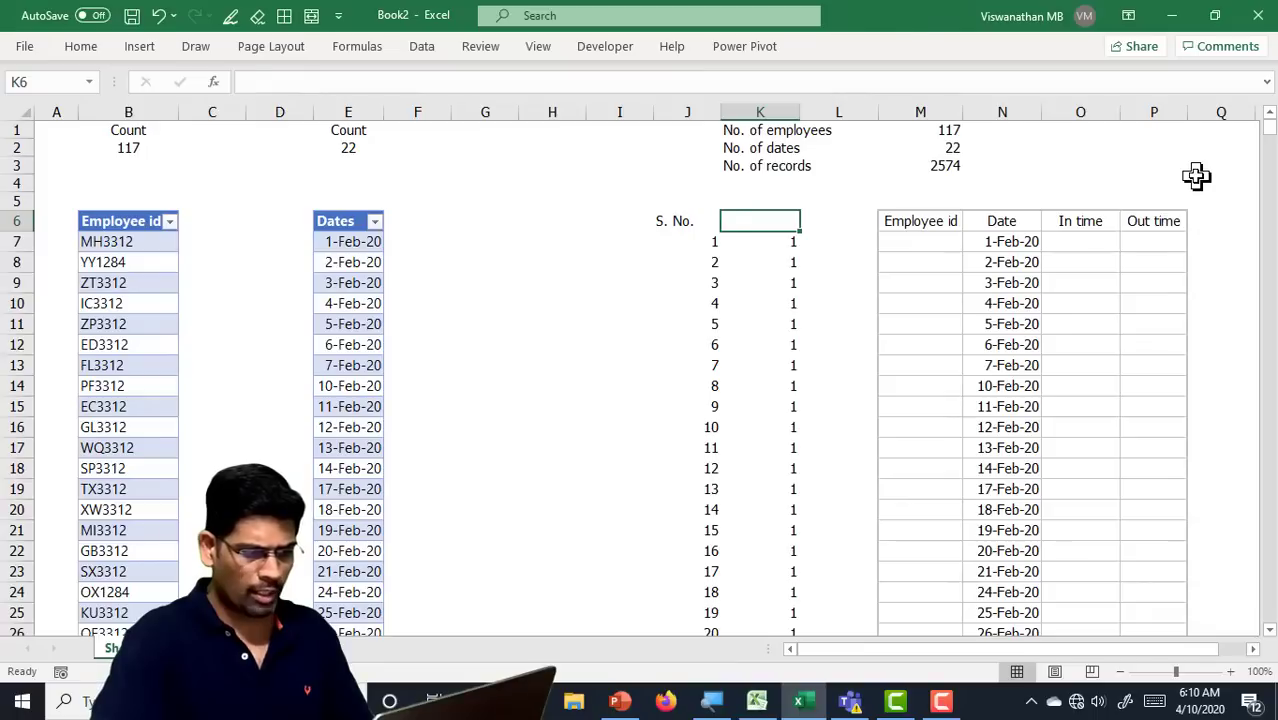
type("Round up")
key("Return")
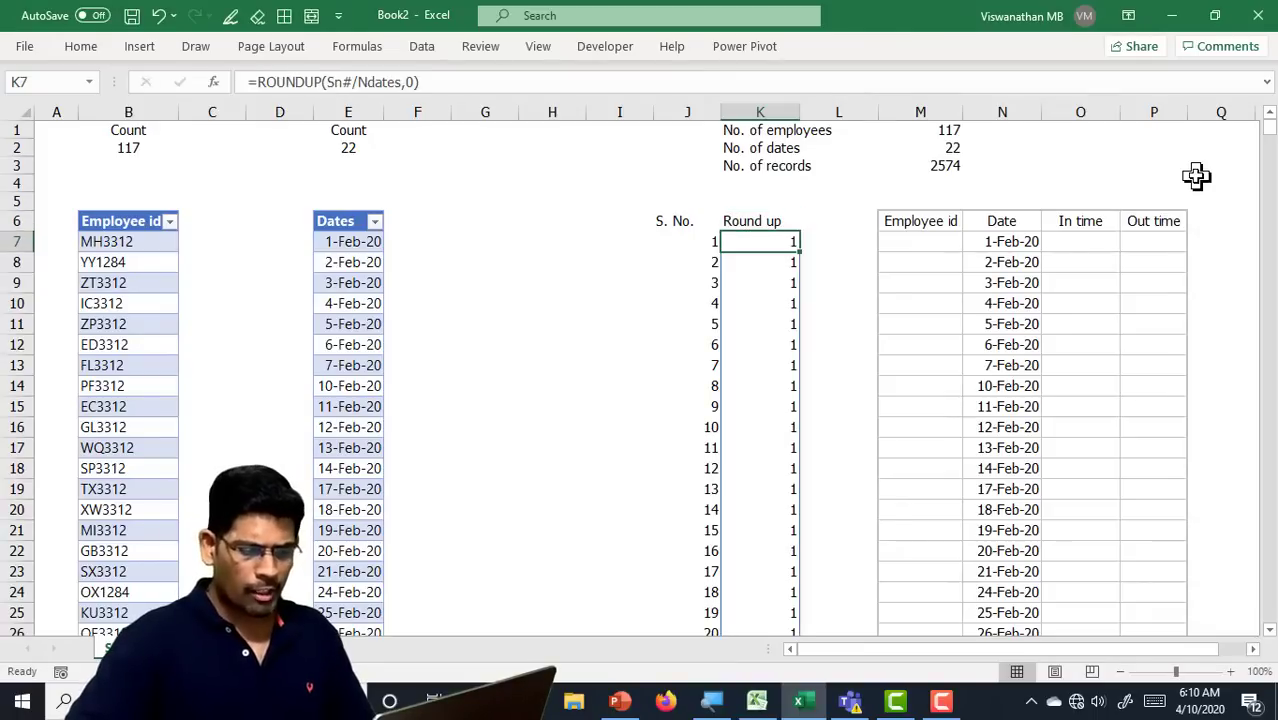
Fill the output list's employee ids from M7 downward with the formula =INDEX(Empid[Employee id],K7#)
key("Right")
key("Right")
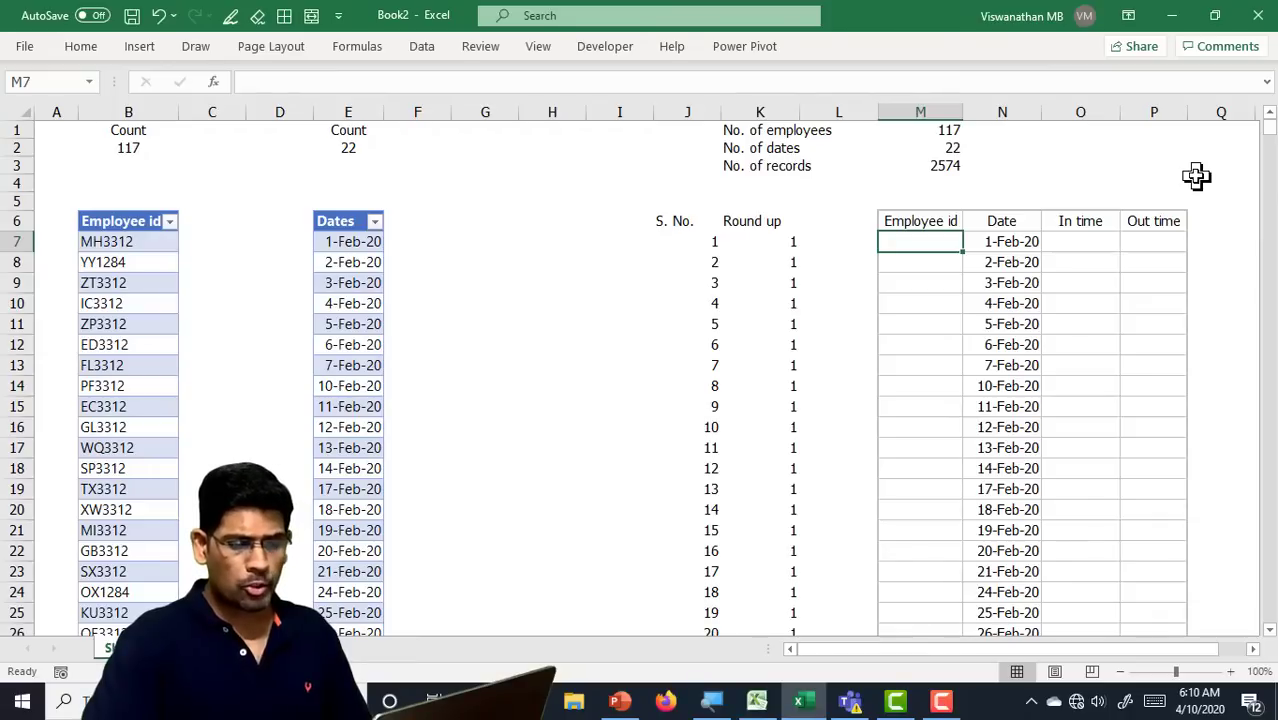
type("=")
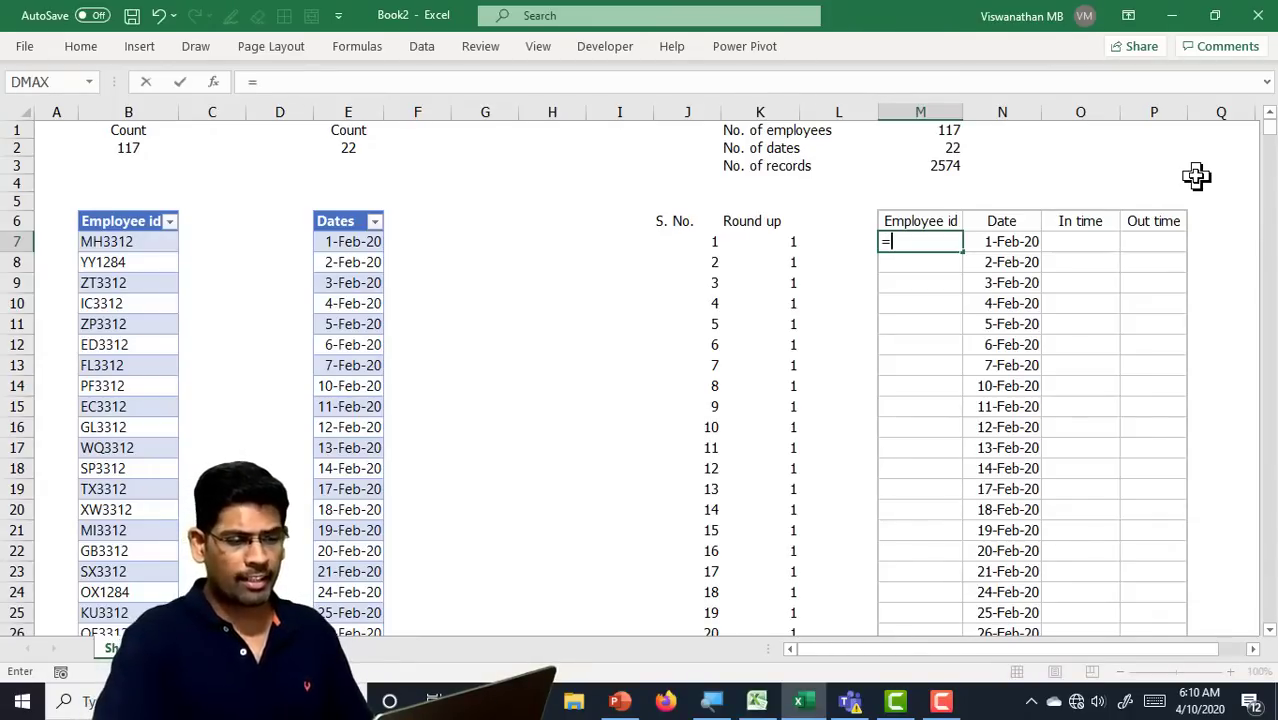
type("Index(")
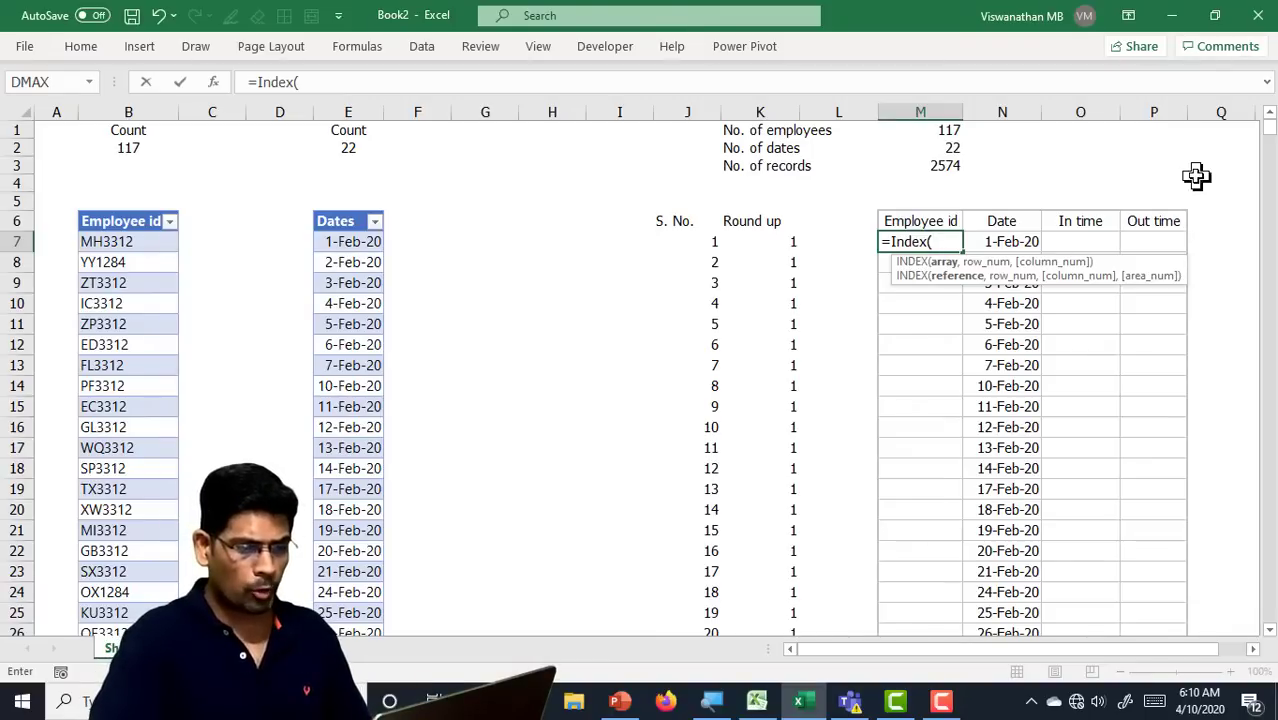
left_click(131, 204)
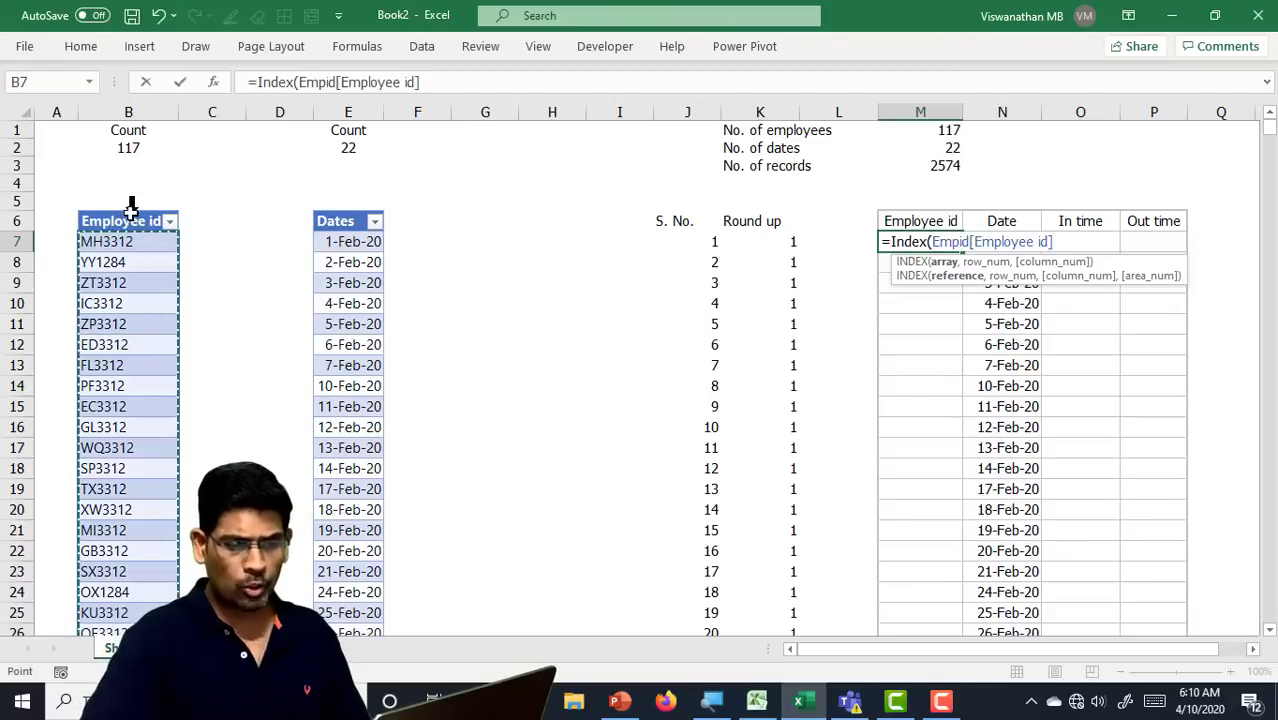
type(",")
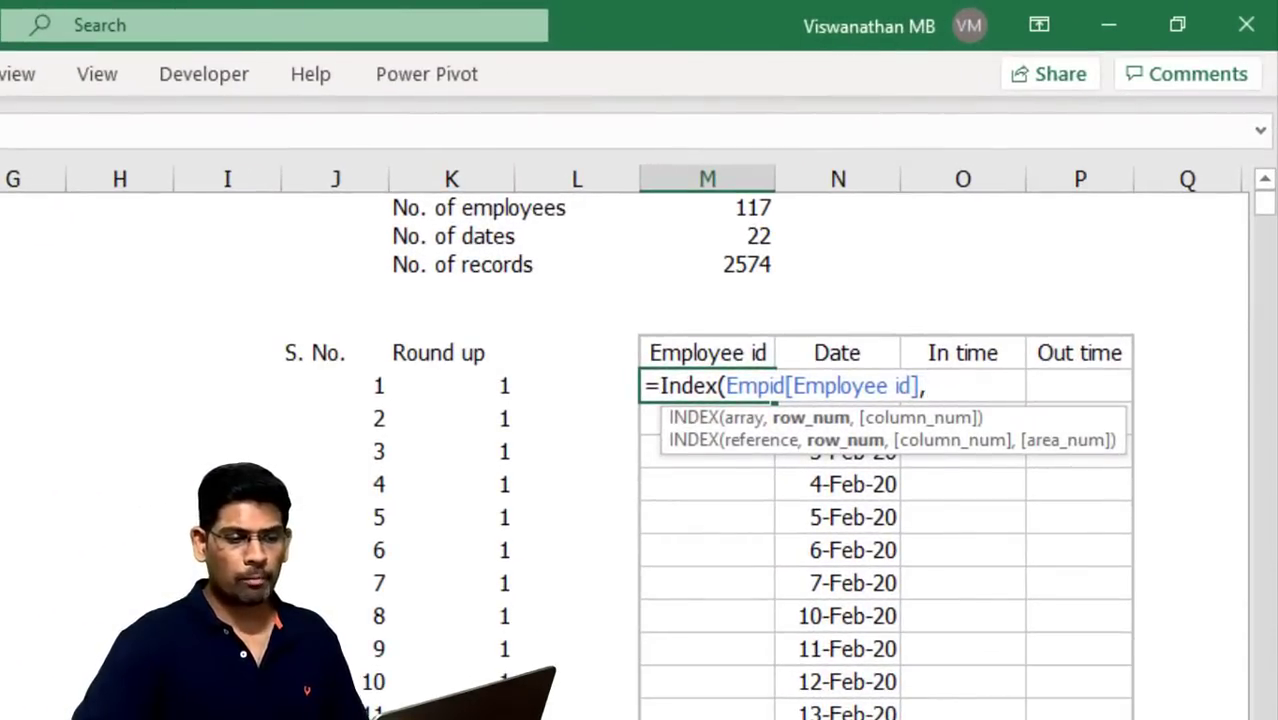
key("Left")
key("Left")
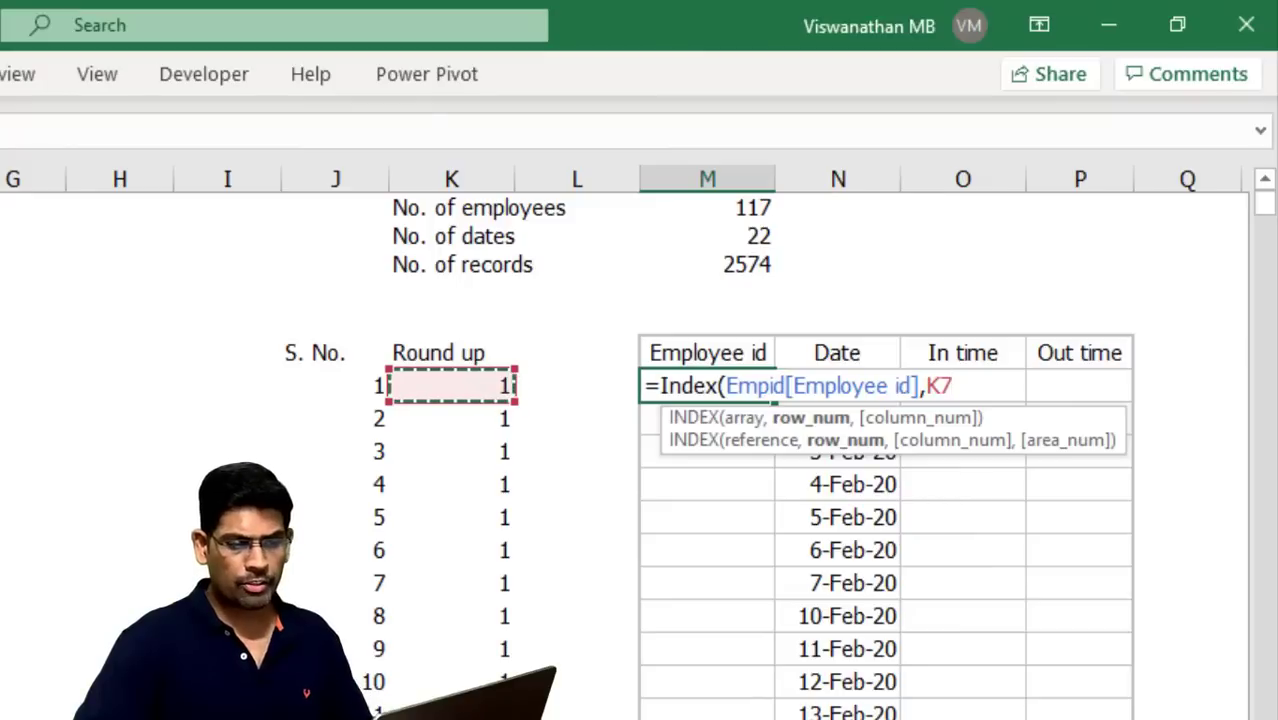
type("#")
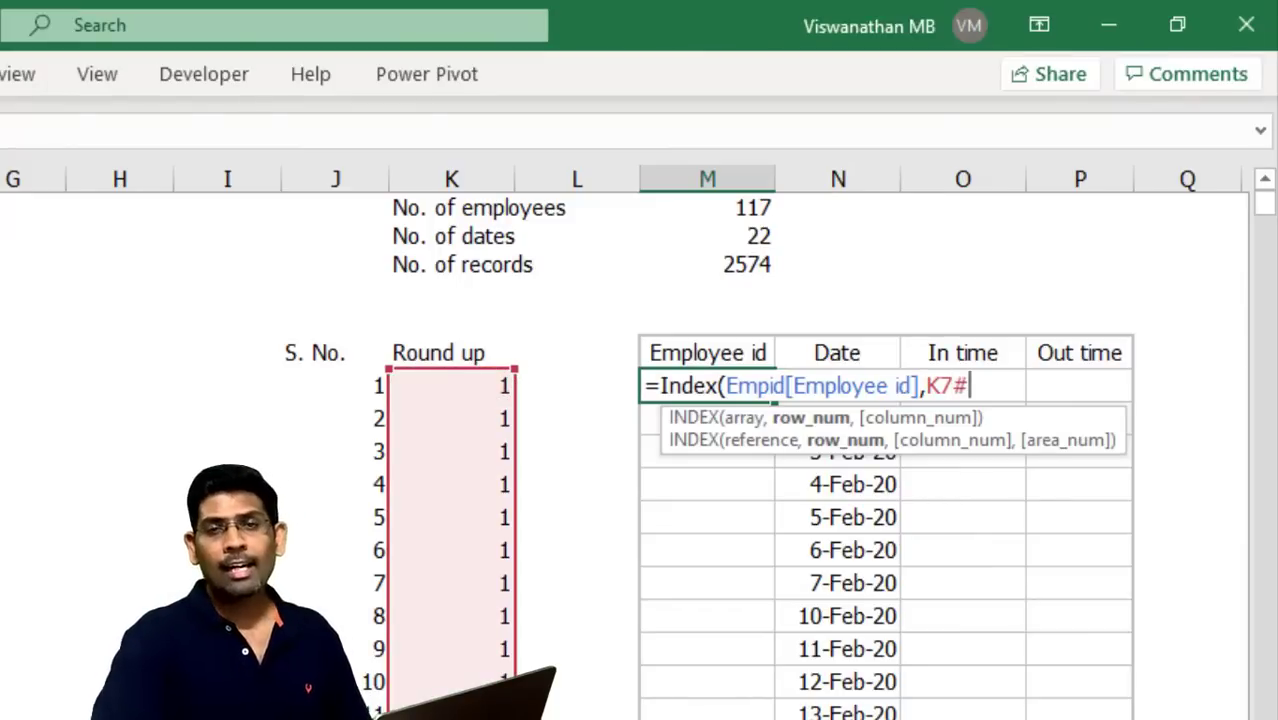
type(")")
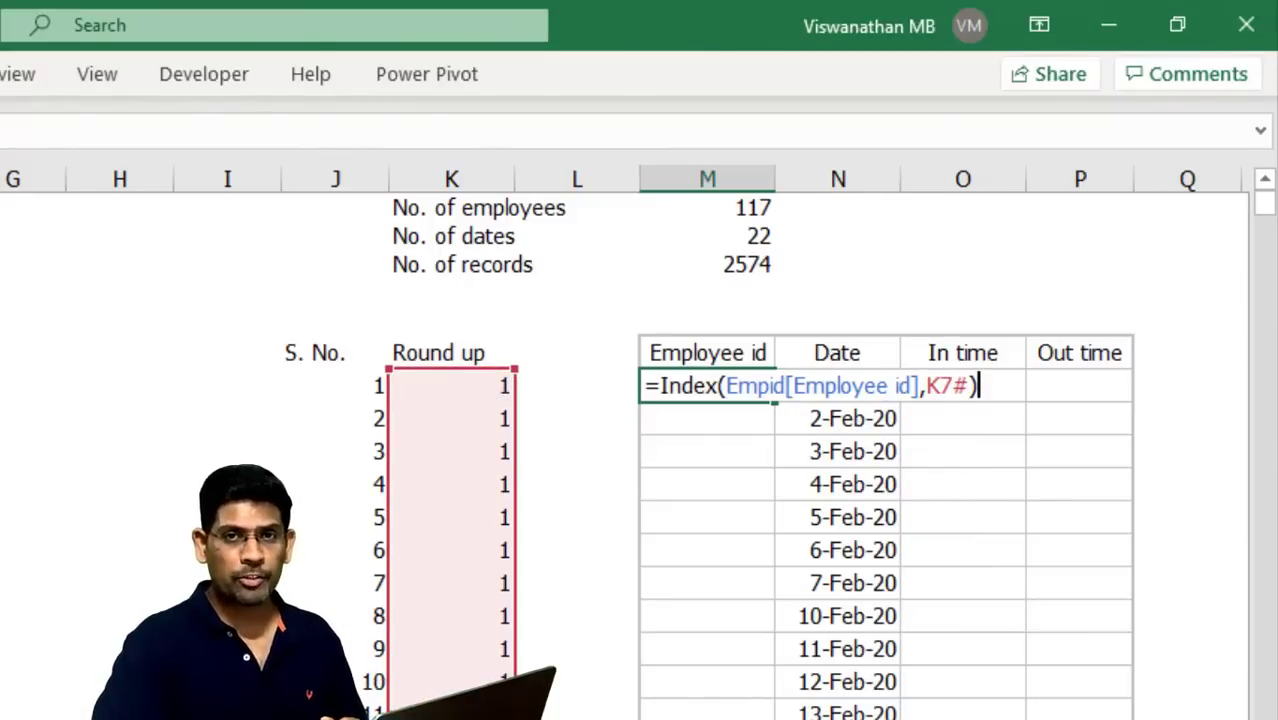
key("Return")
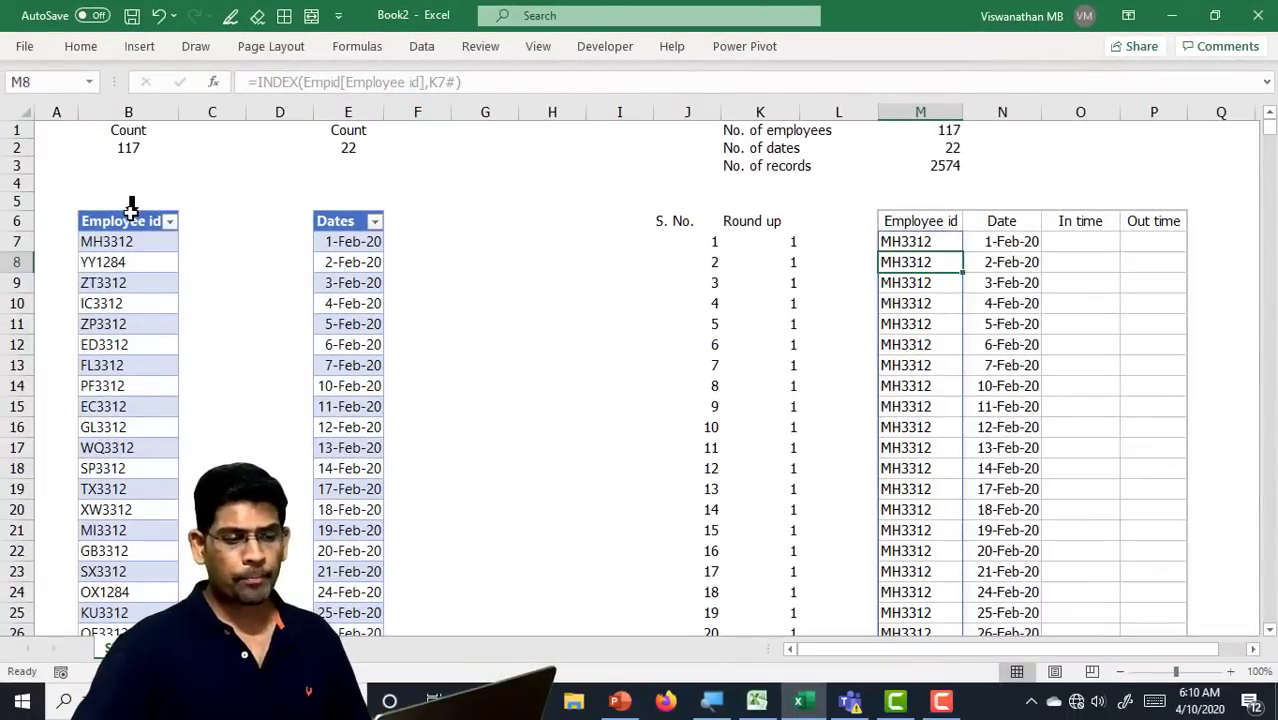
Examine where the employee id changes in the generated list and how the dates in column N repeat for each employee
scroll(847, 516, "down", 7)
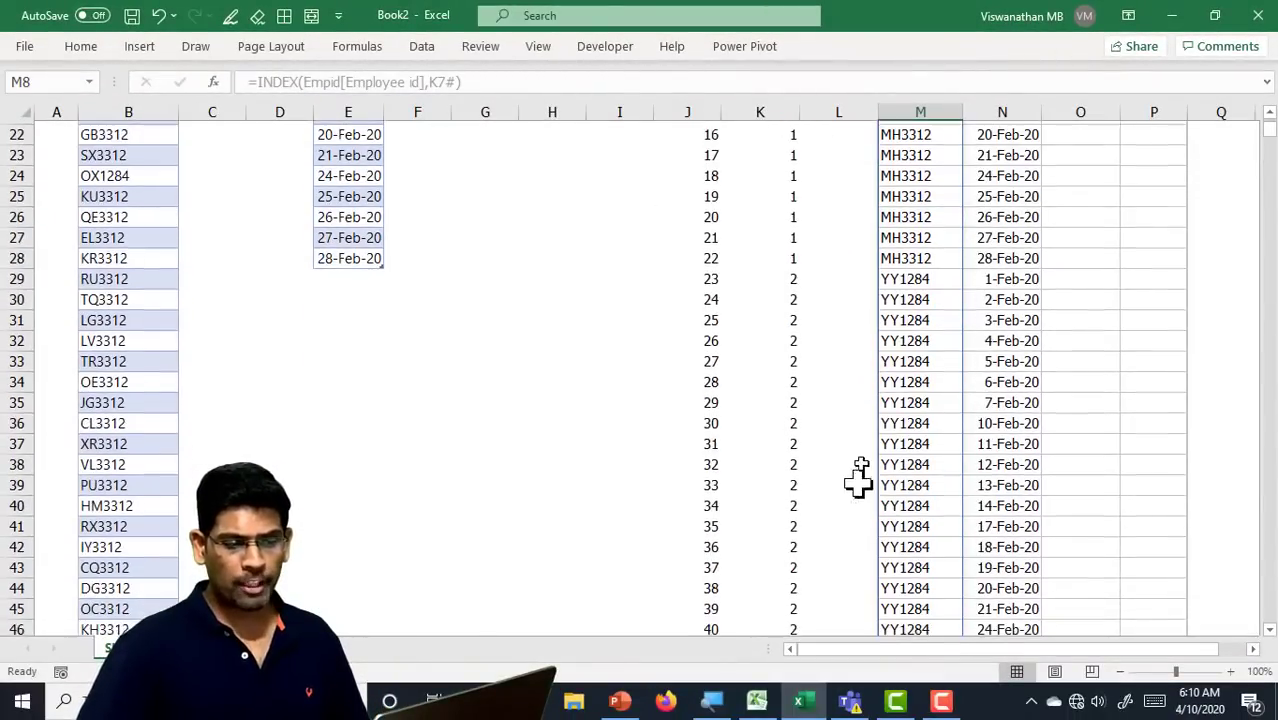
left_click_drag(901, 254, 898, 164)
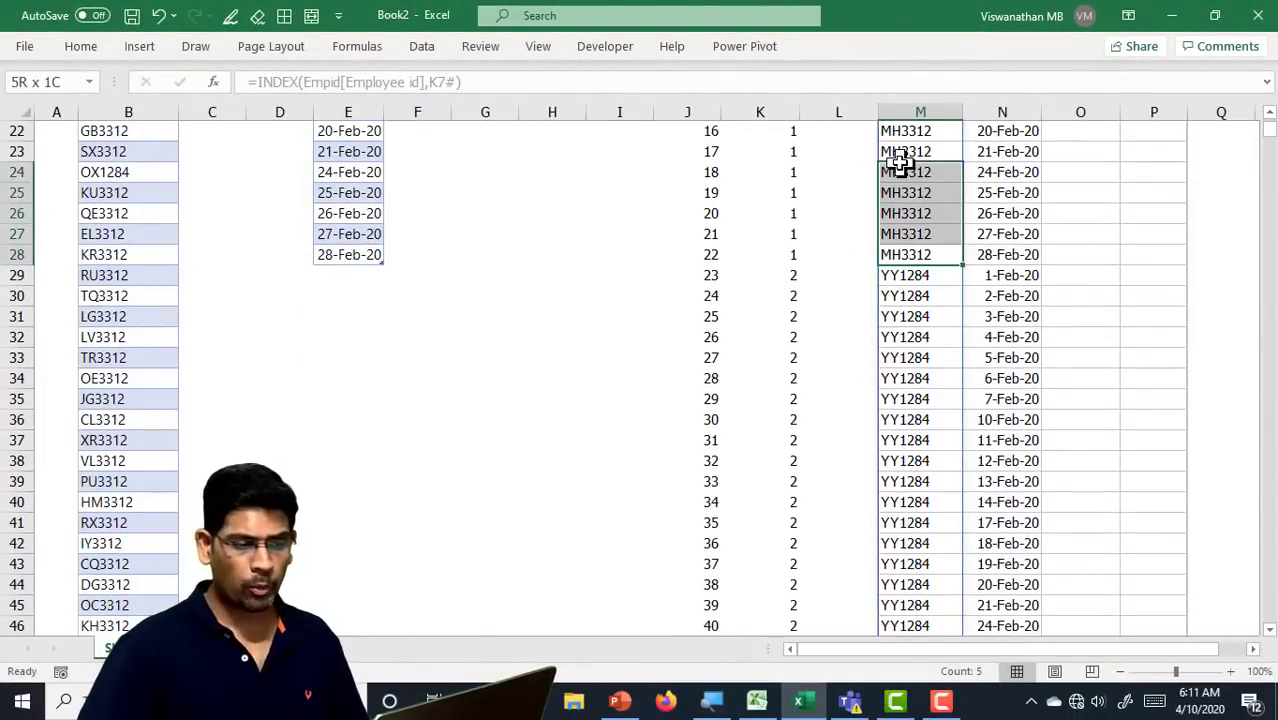
left_click_drag(889, 284, 903, 522)
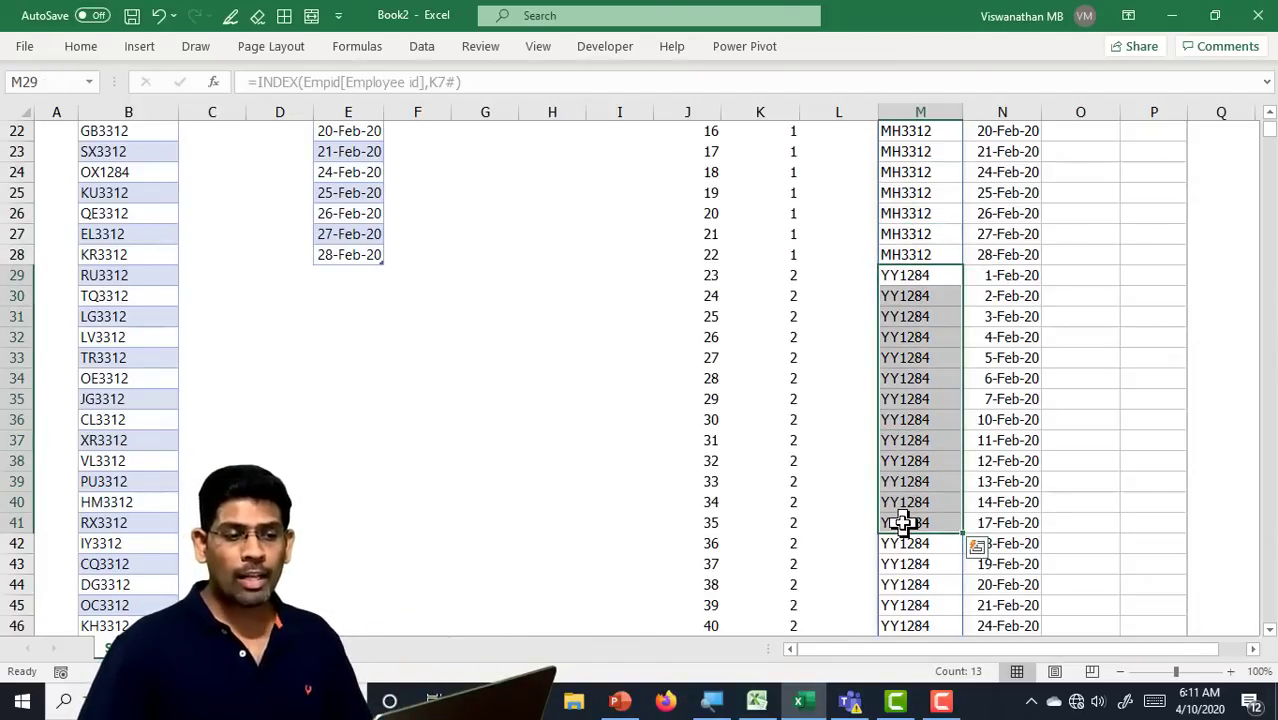
scroll(903, 523, "up", 7)
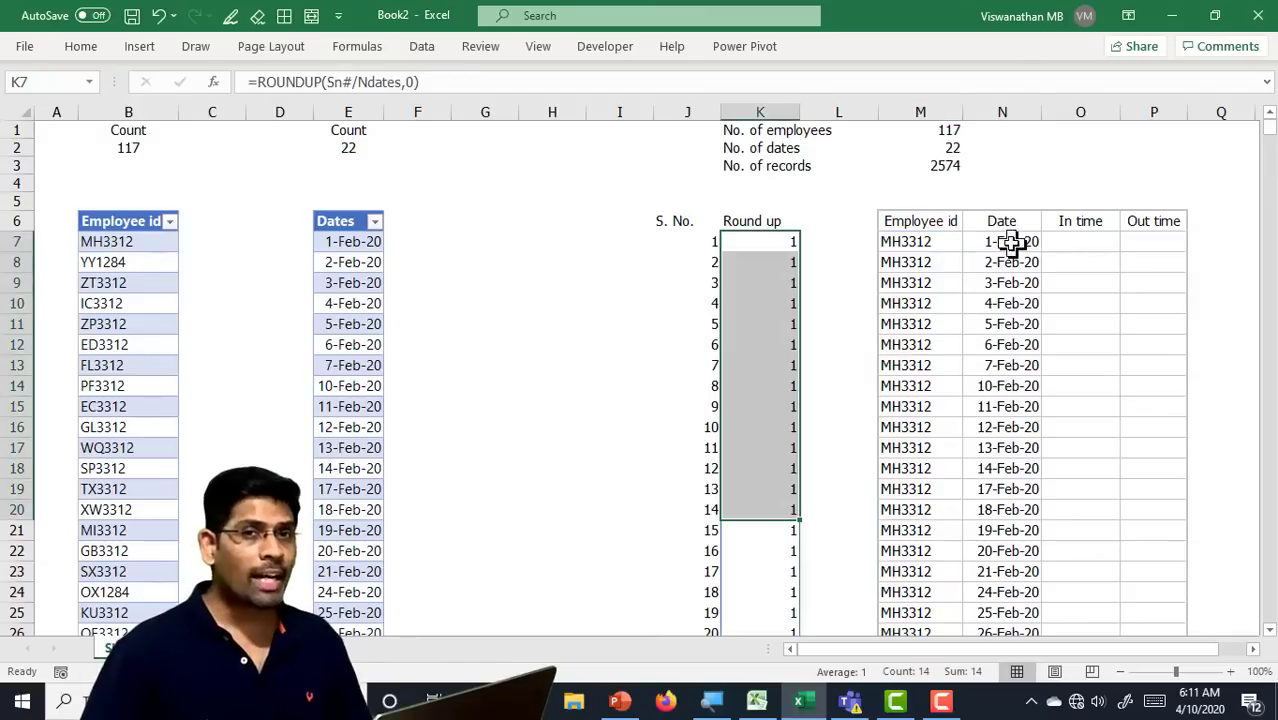
left_click(1012, 242)
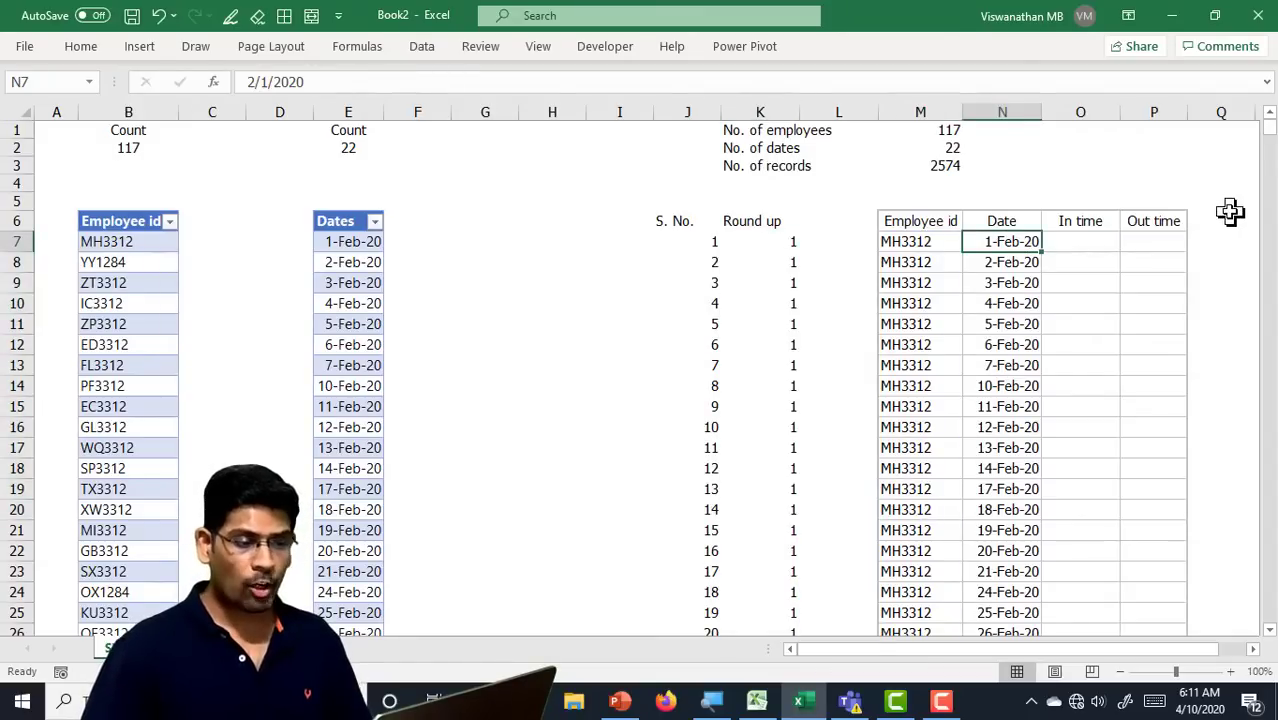
key("F2")
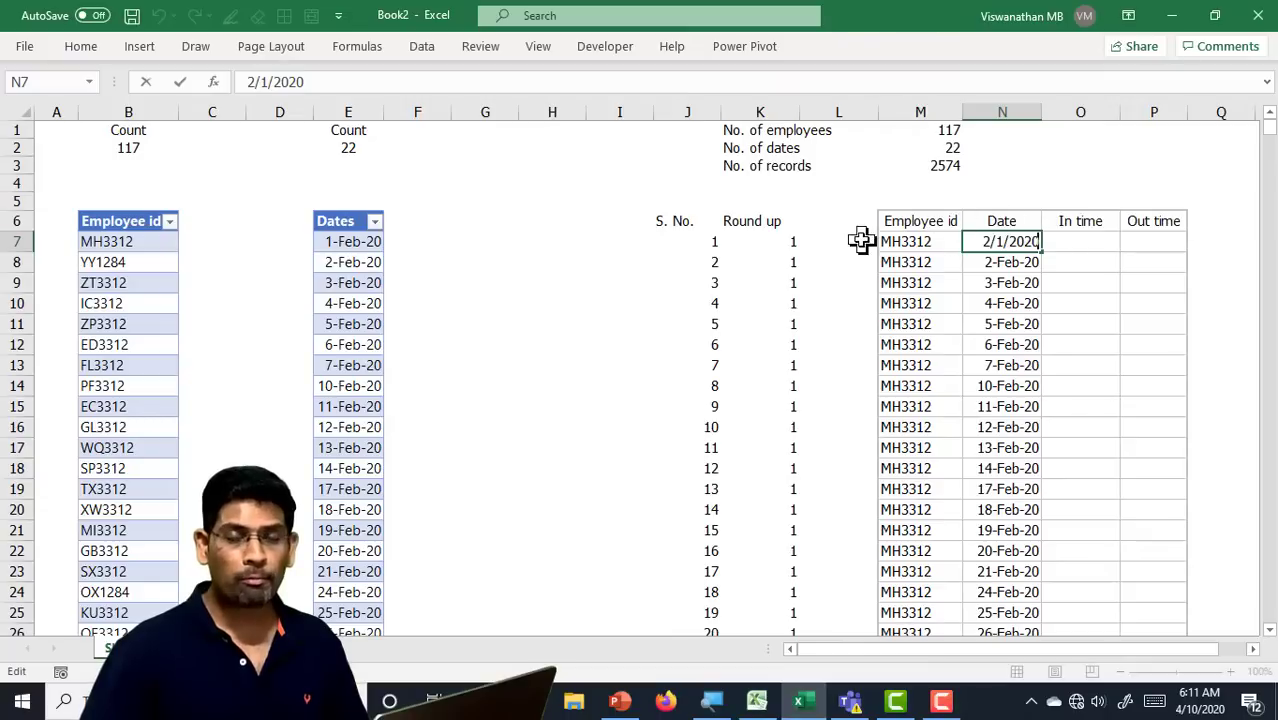
key("Escape")
left_click(792, 236)
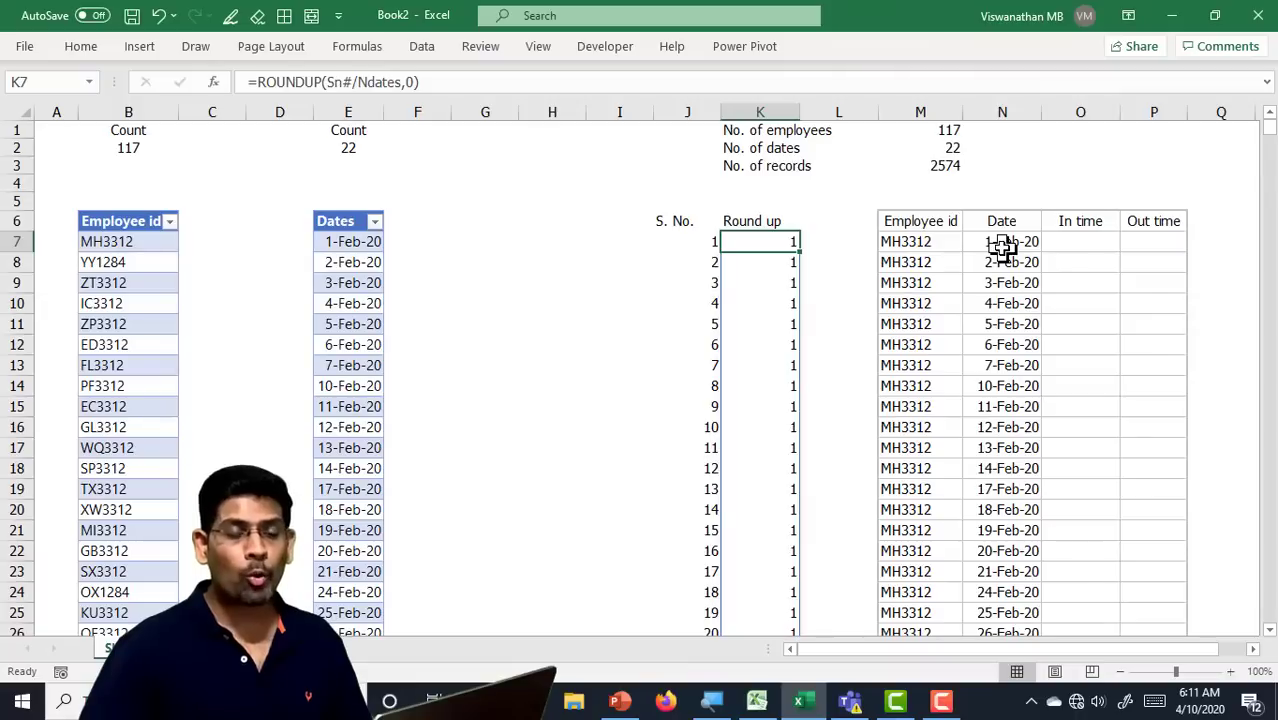
left_click_drag(1004, 248, 1014, 480)
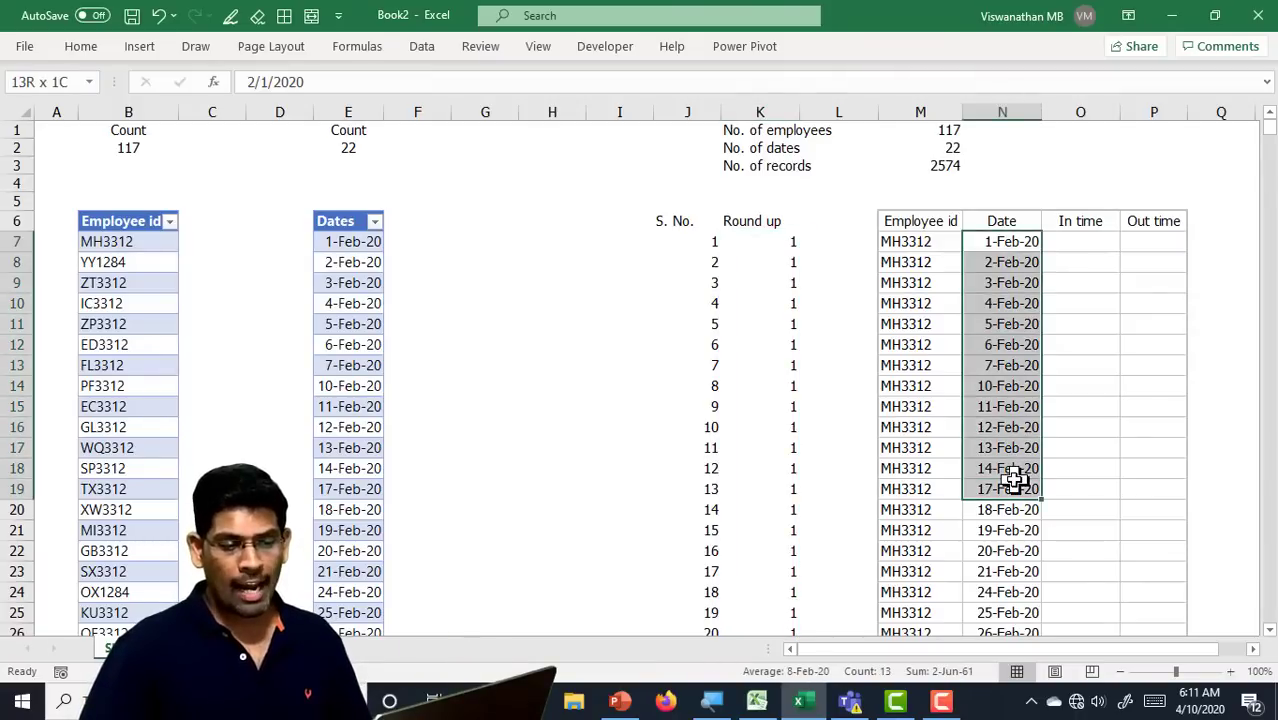
left_click_drag(1004, 244, 1027, 579)
left_click(1022, 568)
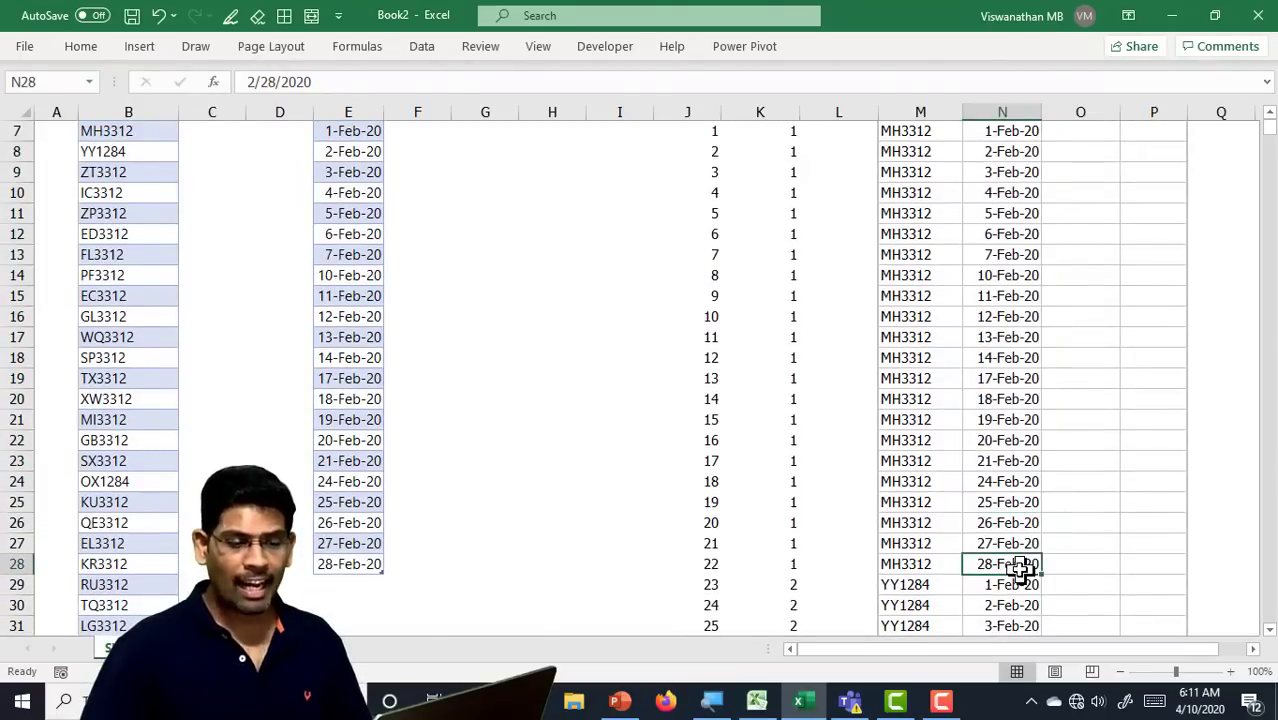
Add the heading "Mod" in L6, beside the Round up column
scroll(1022, 568, "down", 3)
left_click(1021, 405)
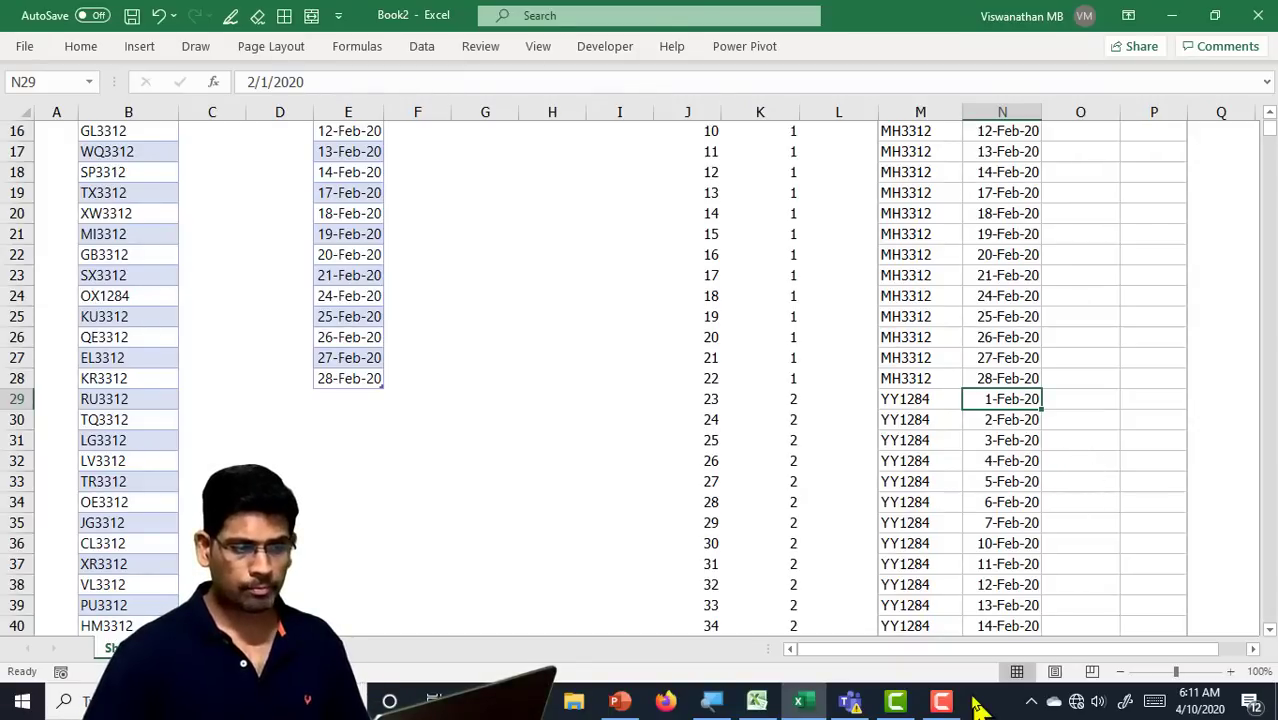
scroll(893, 513, "up", 5)
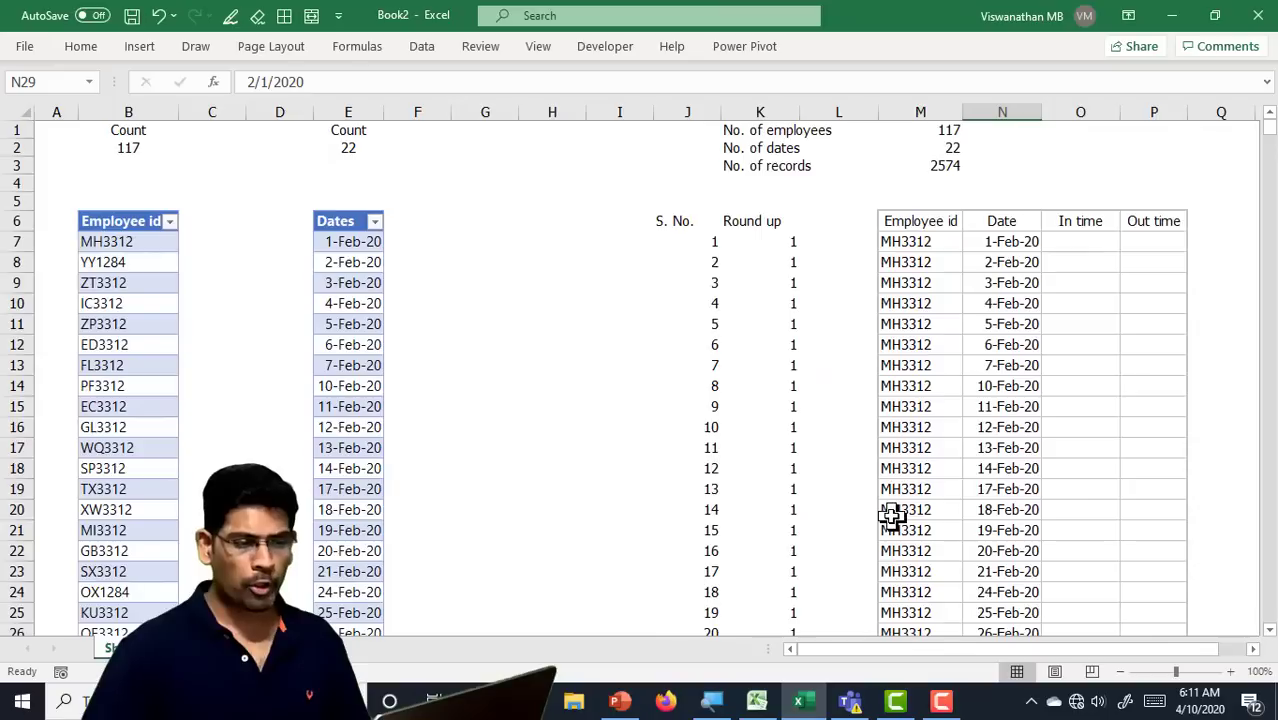
left_click(834, 222)
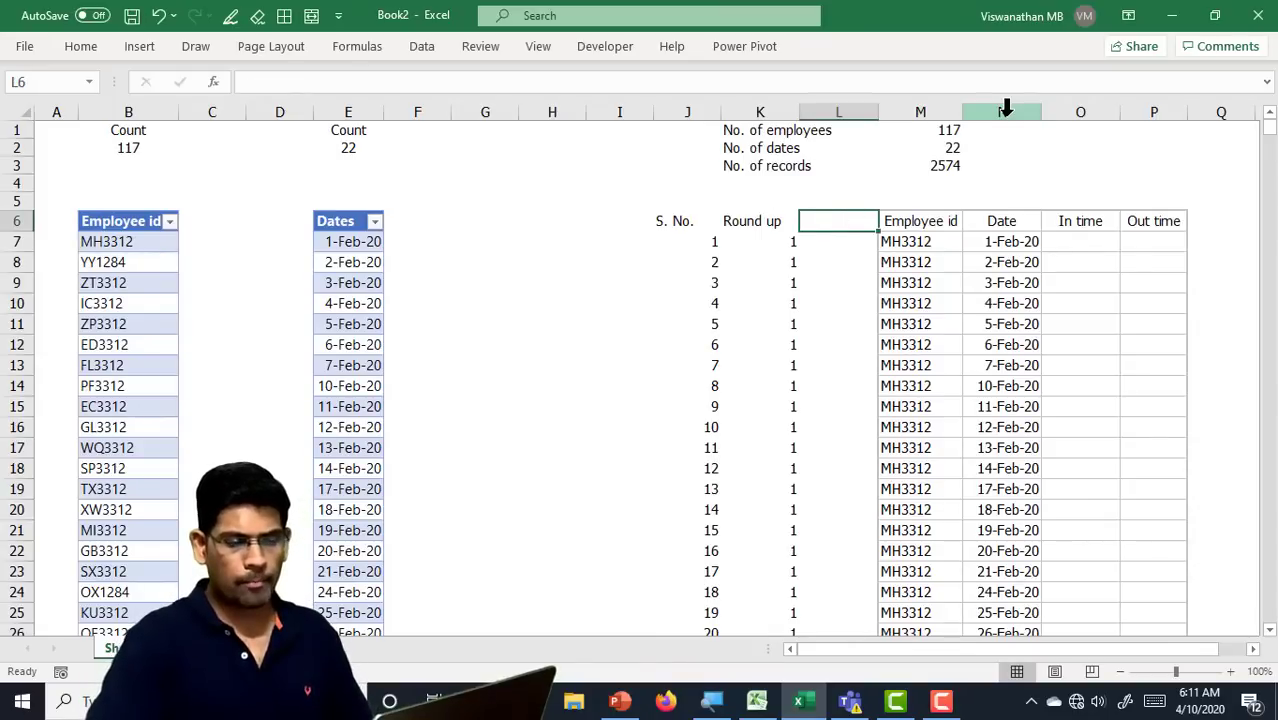
type("Mod")
key("Return")
Fill the Mod column from L7 downward with the formula =MOD(Sn#,Ndates)
type("=")
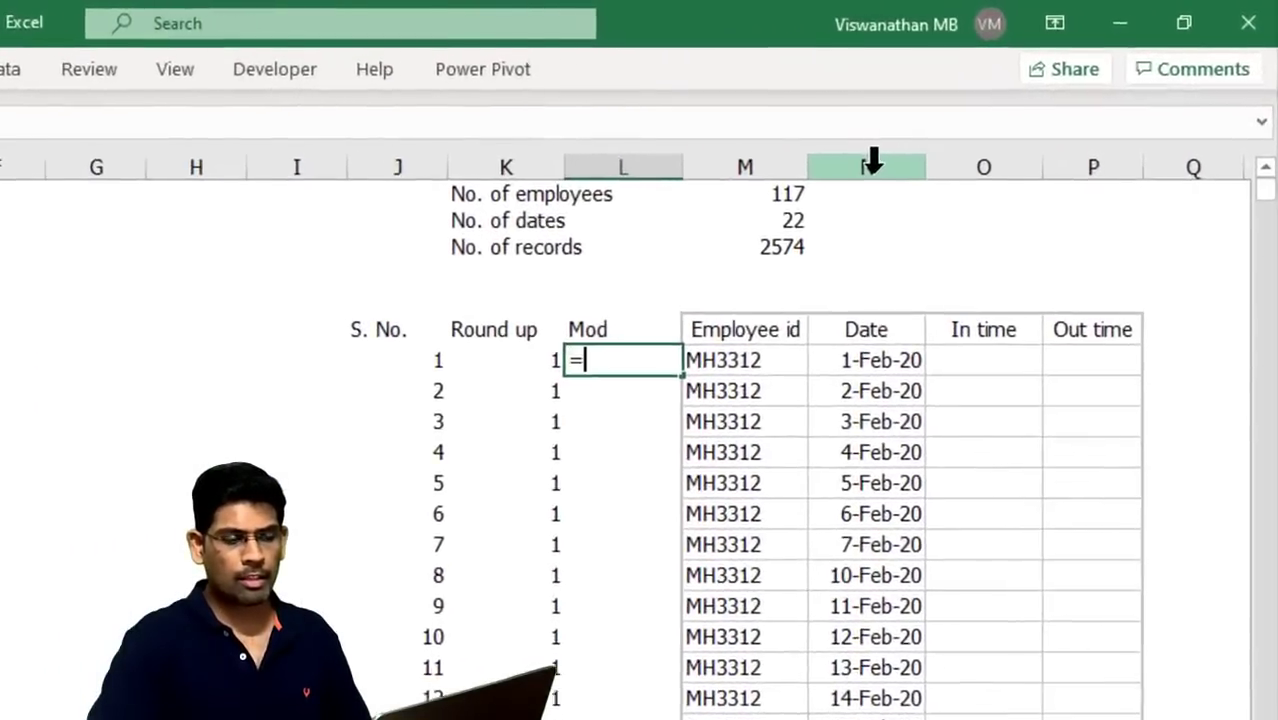
type("Mod(")
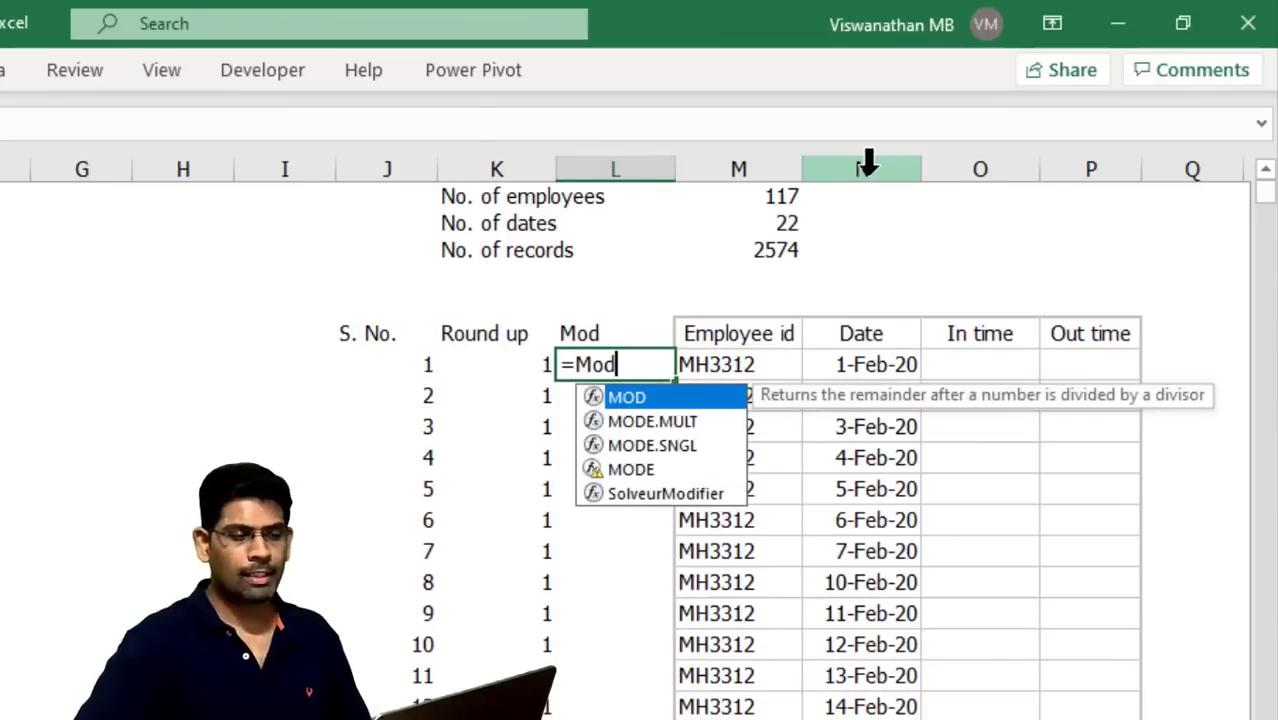
key("Left")
key("Left")
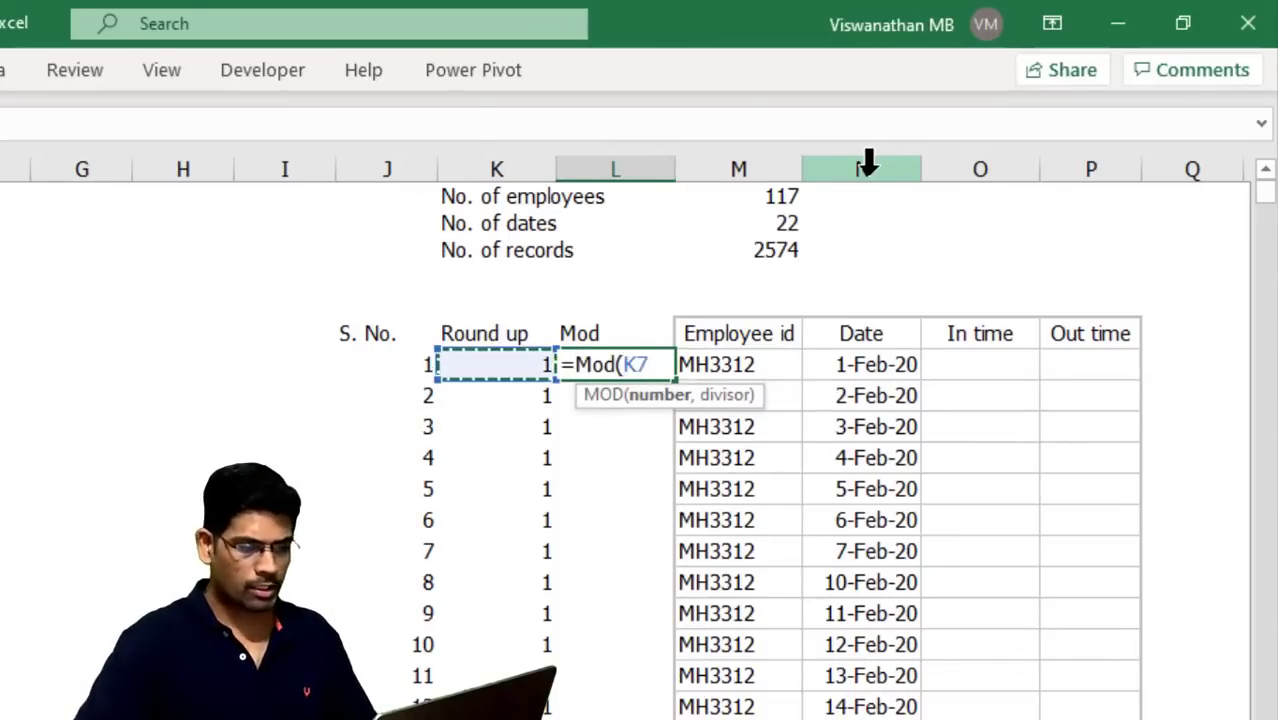
type("#")
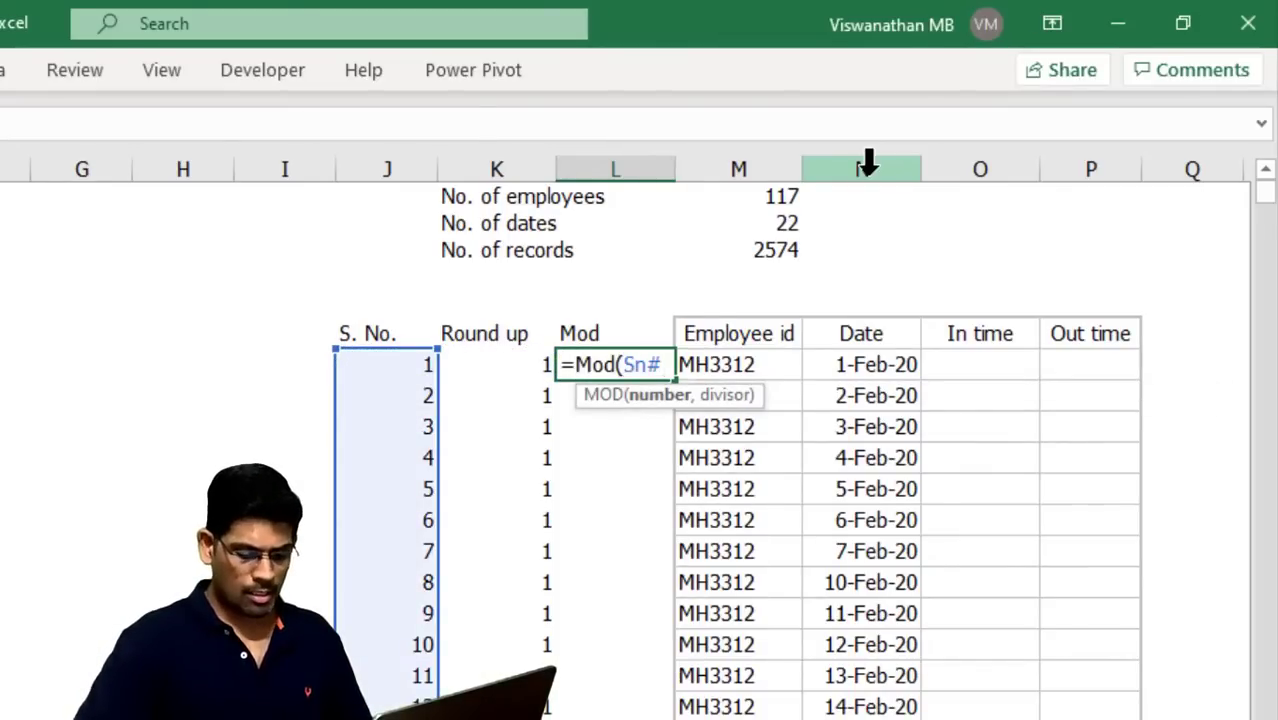
type(",")
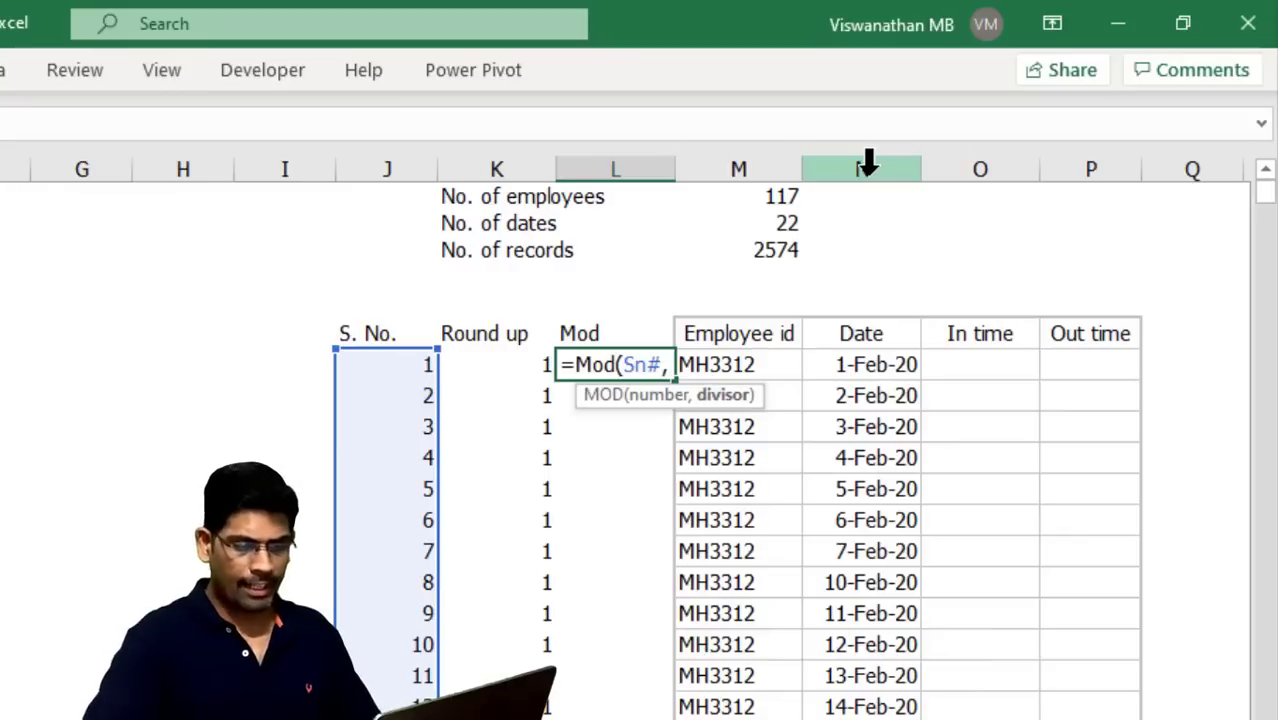
type("ndate")
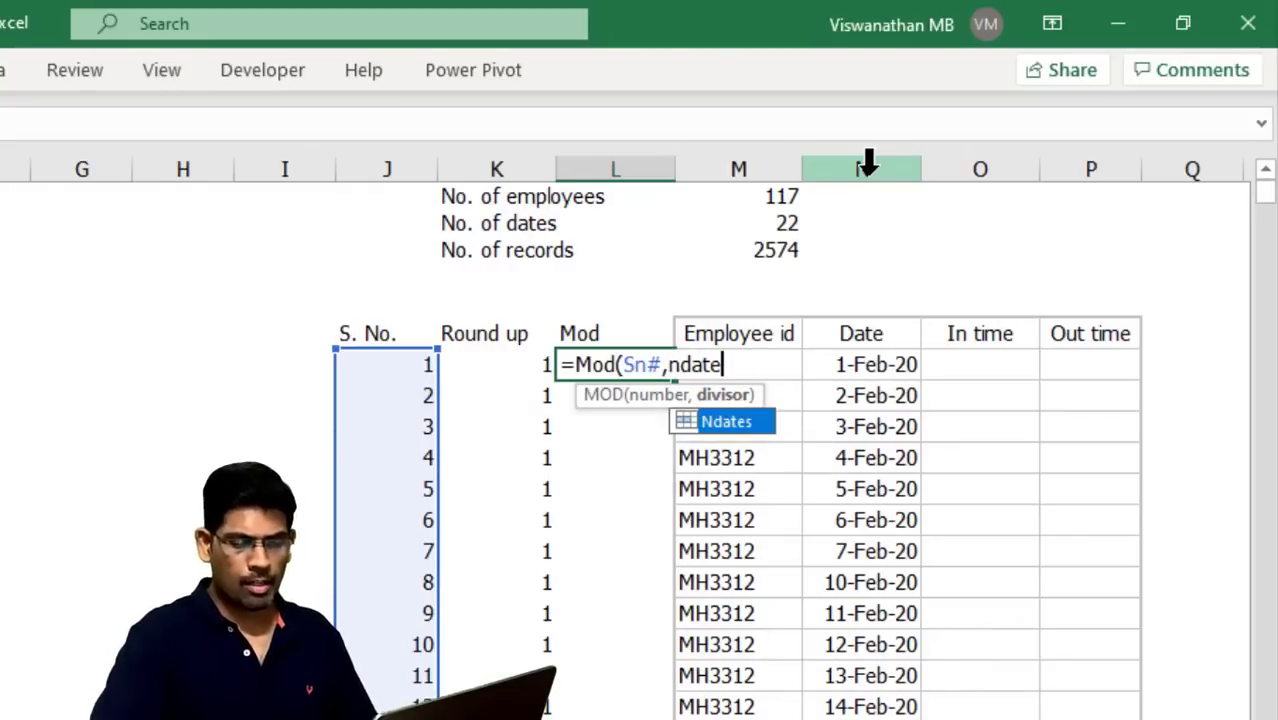
key("Tab")
type(")")
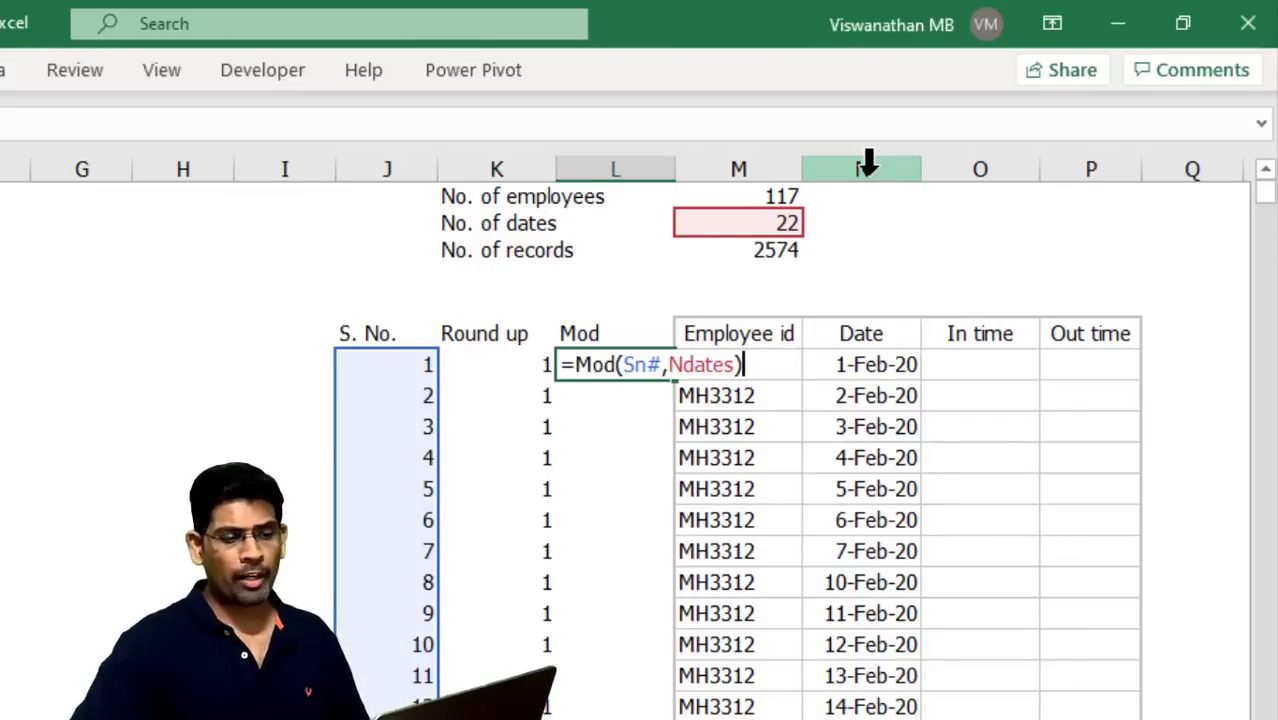
key("ctrl+Return")
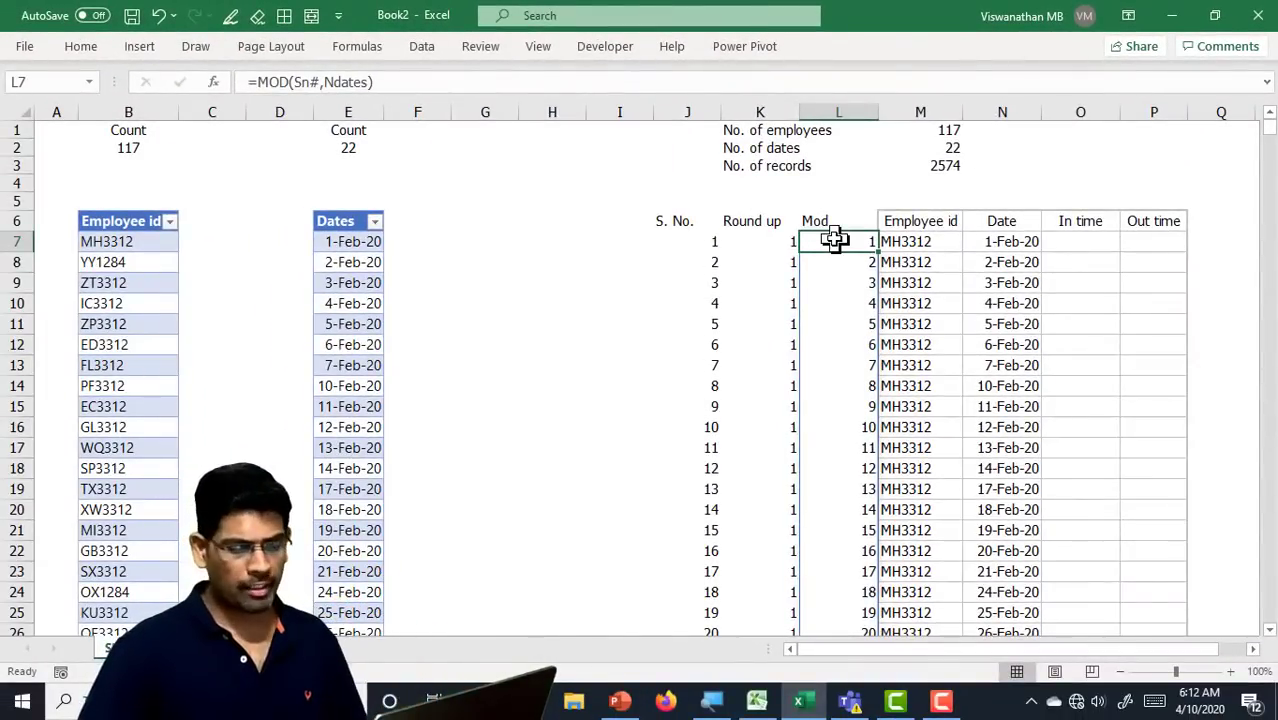
Examine the Mod column around row 28, where the first employee's block of dates ends
scroll(835, 240, "down", 3)
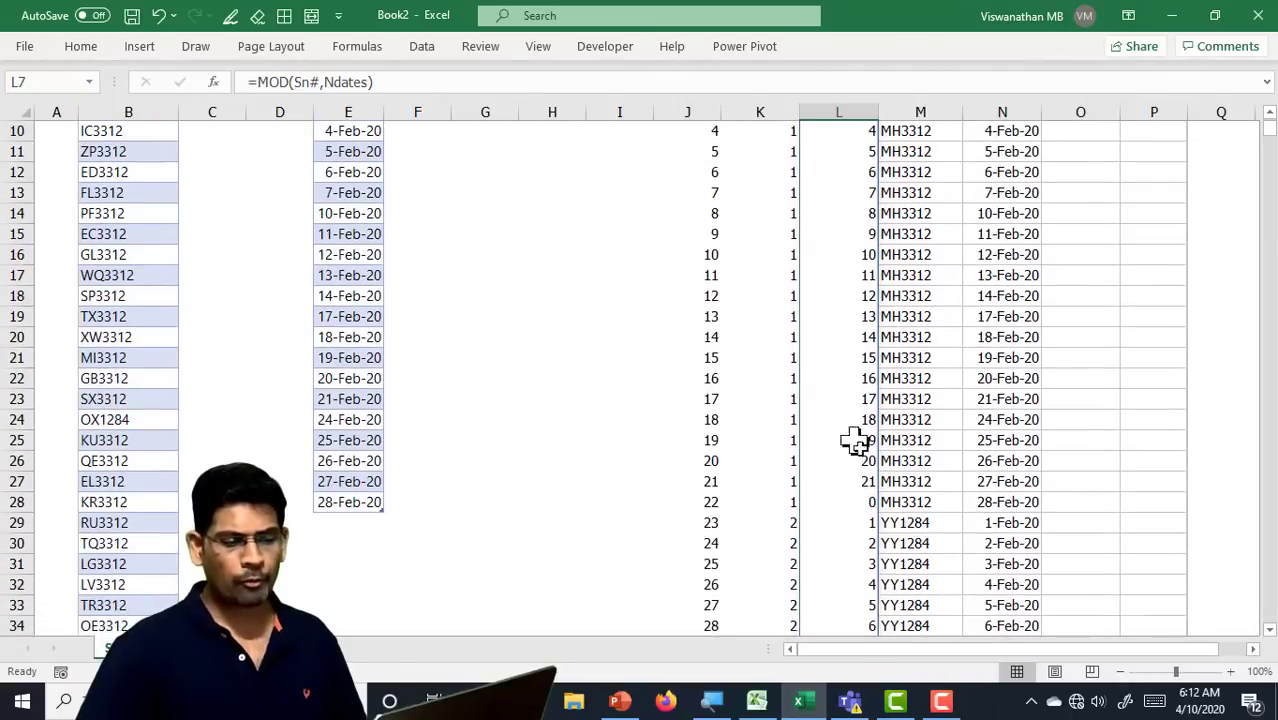
left_click(869, 484)
left_click(865, 500)
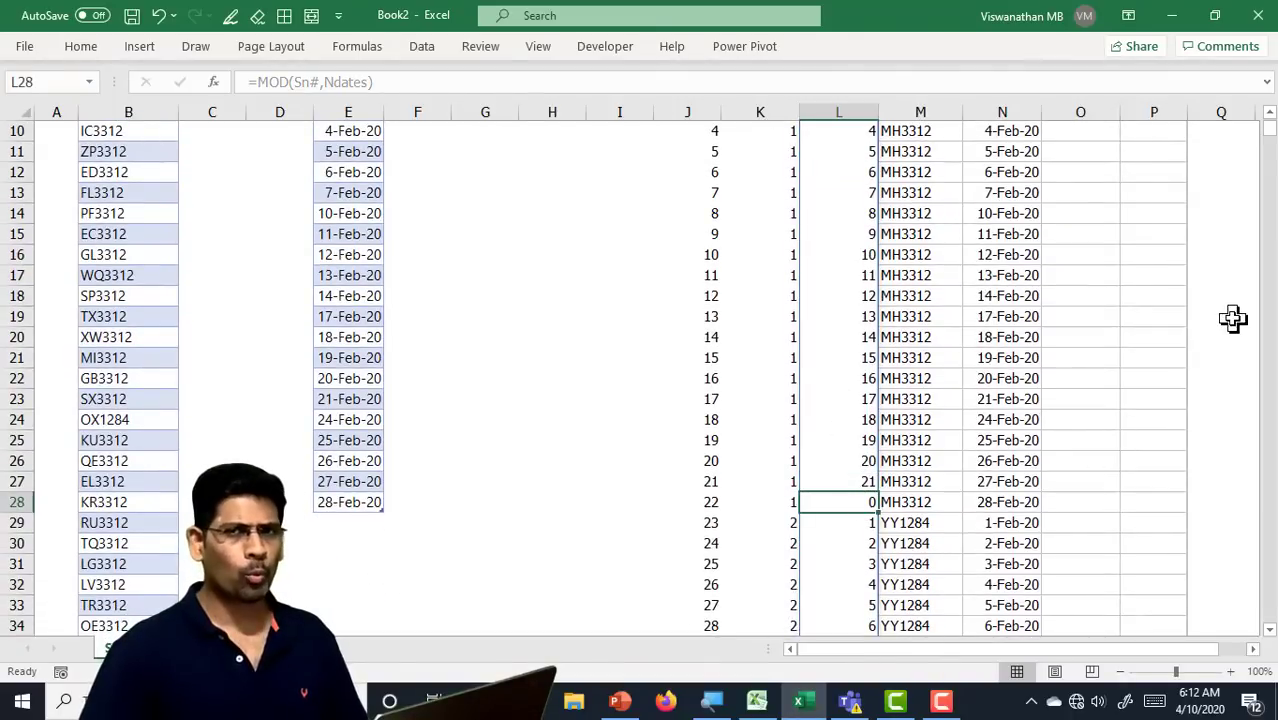
key("BackSpace")
key("Escape")
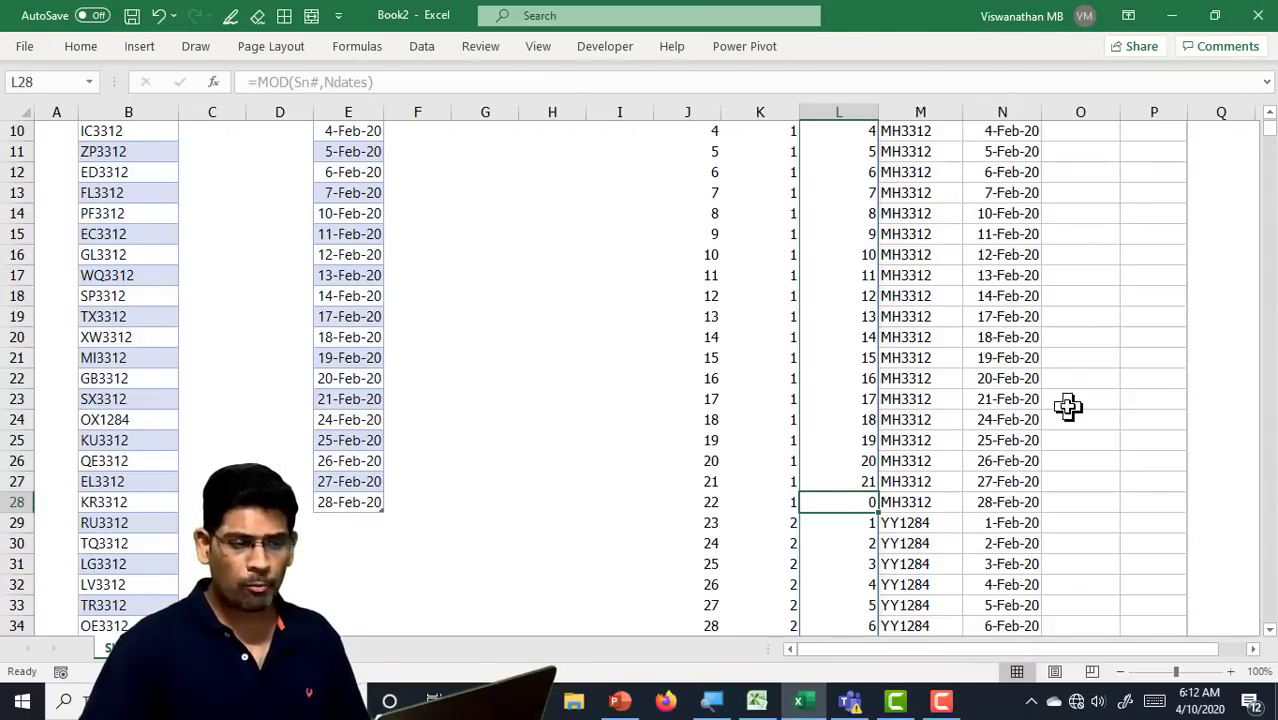
scroll(830, 410, "up", 2)
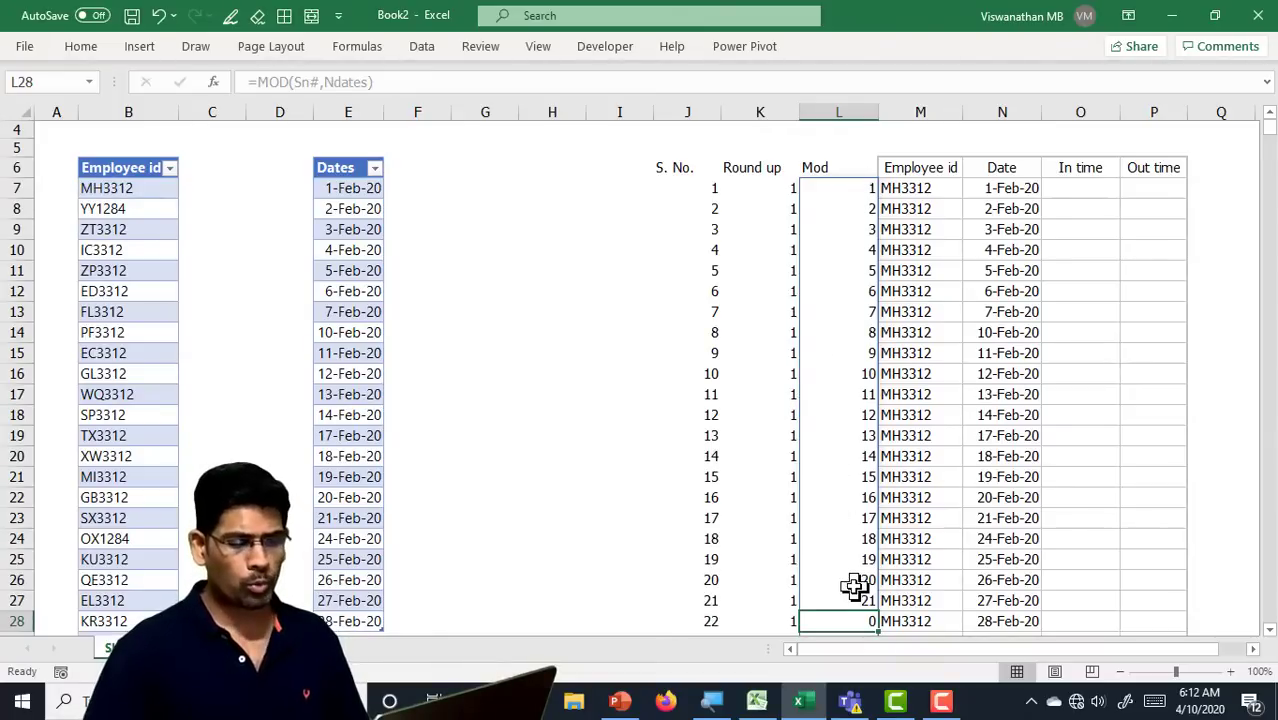
scroll(853, 587, "down", 2)
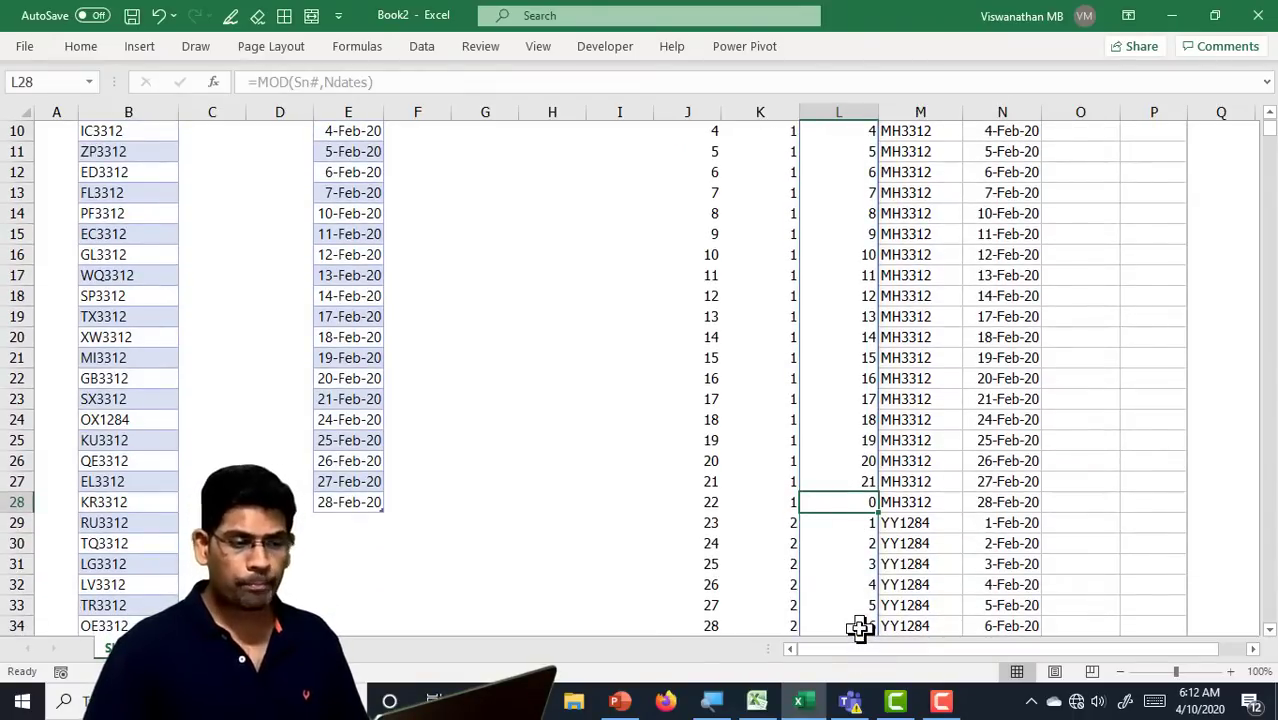
scroll(858, 627, "up", 3)
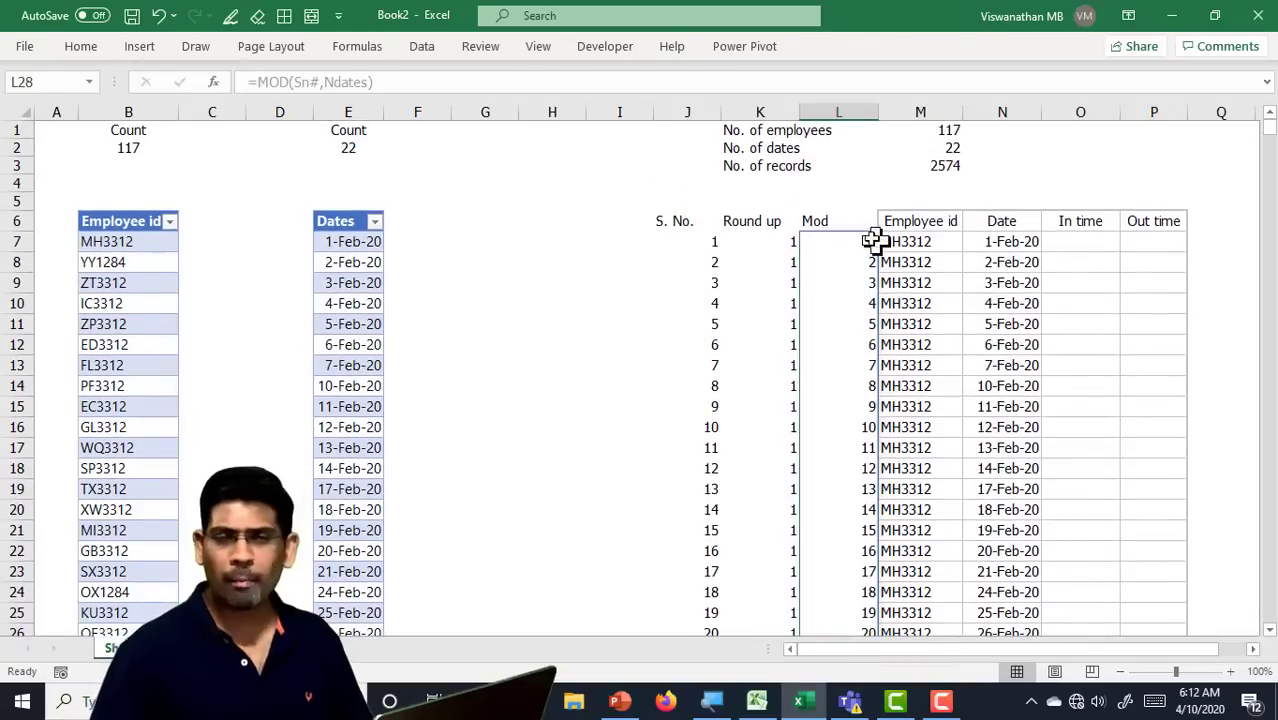
Change the Mod column's formula in L7 to =MOD(Sn#-1,Ndates)+1
left_click(872, 241)
key("F2")
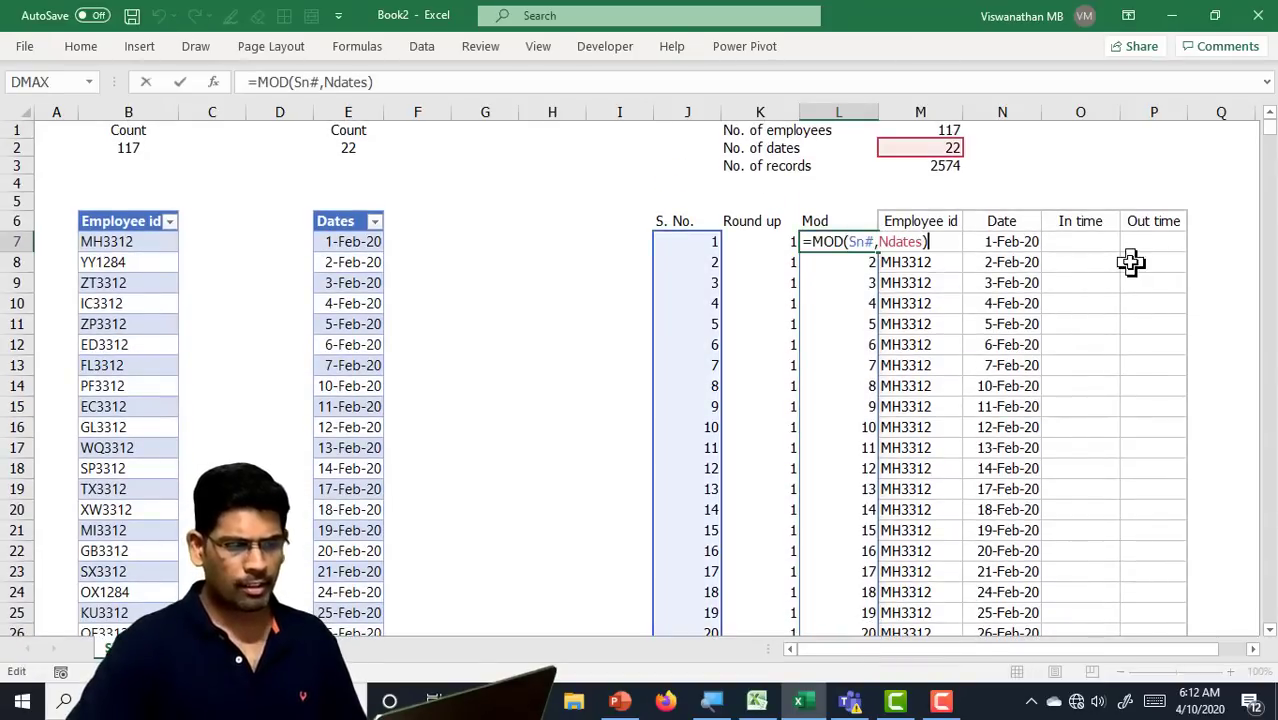
key("Left")
key("Left")
key("Left")
key("Left")
key("Left")
key("Left")
key("Left")
key("Left")
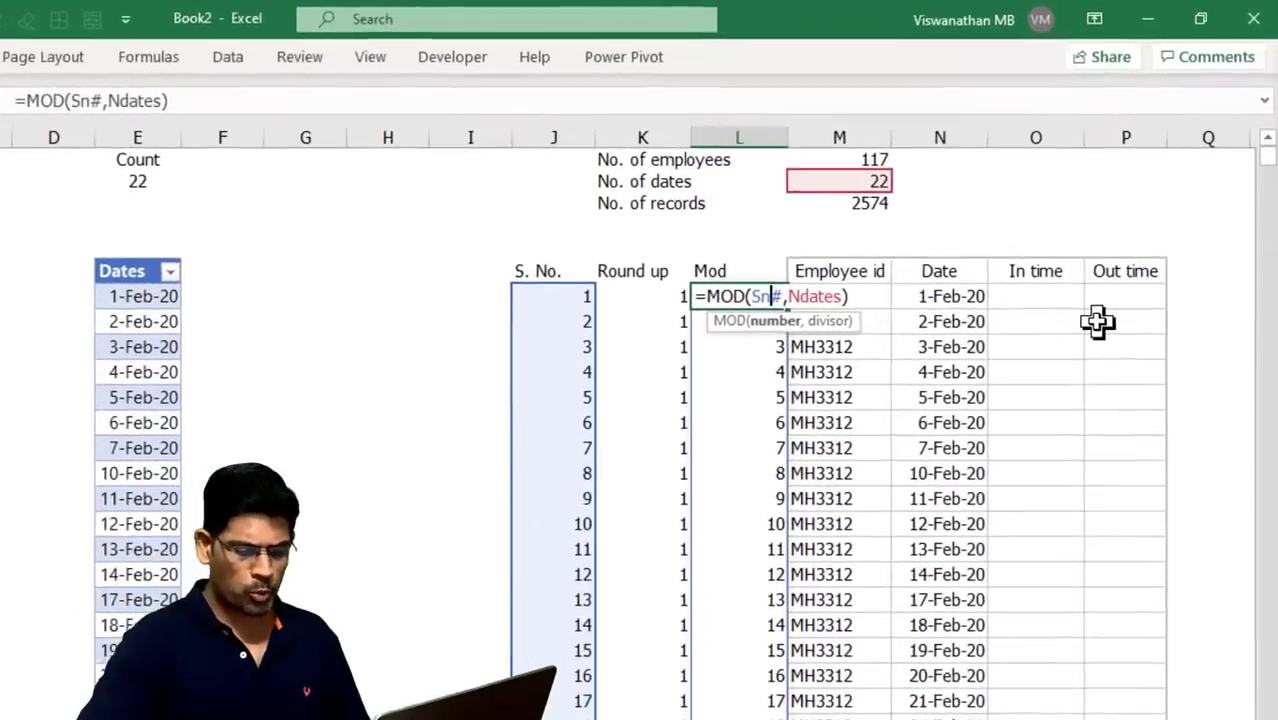
type("-1")
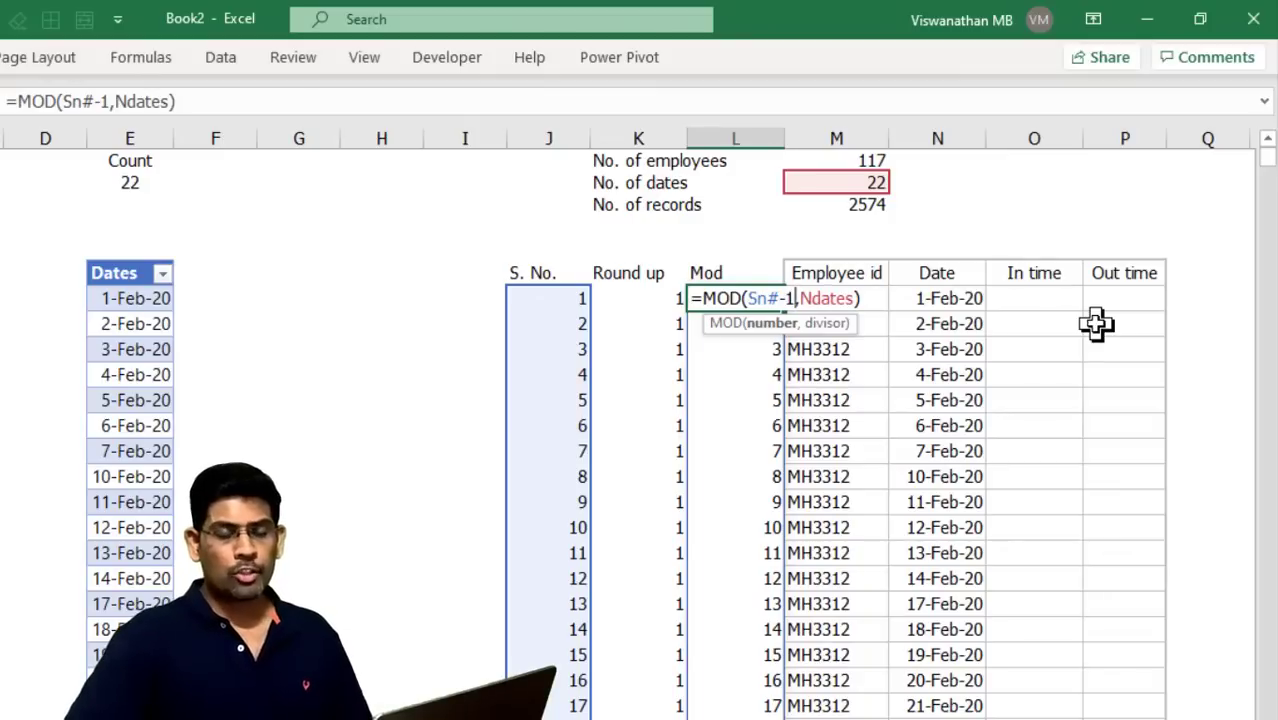
key("Right")
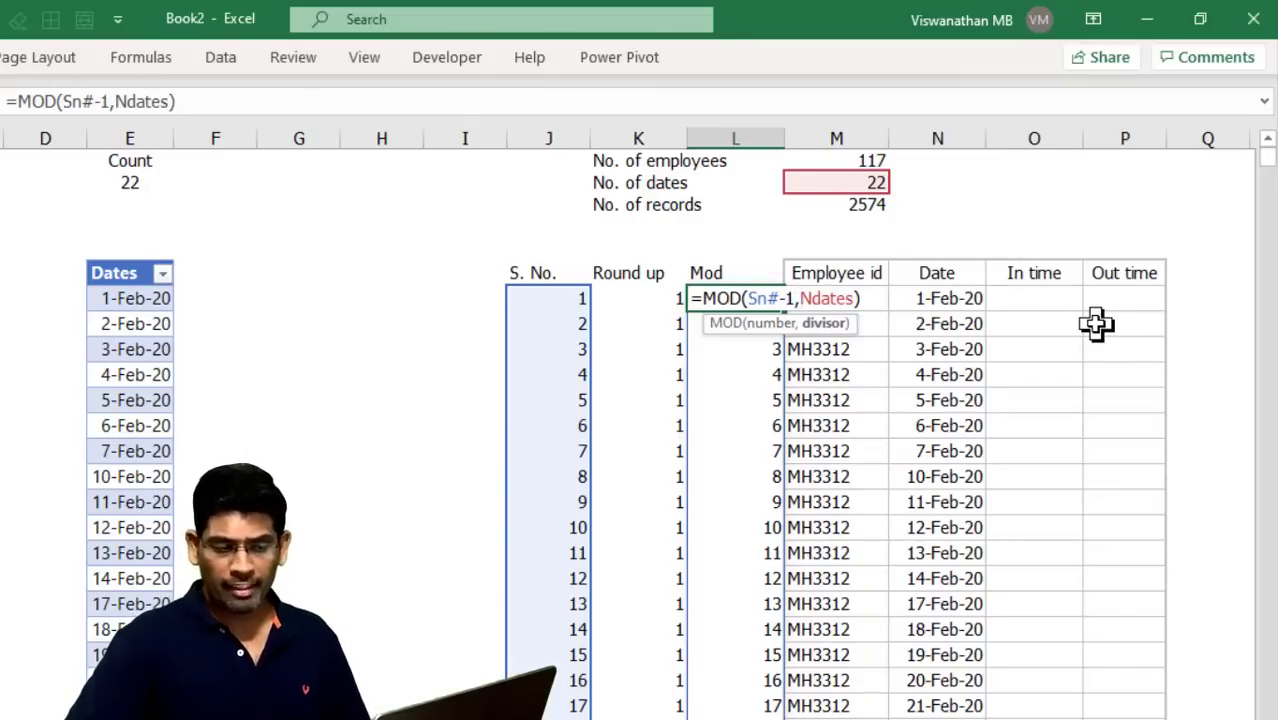
key("Right")
key("Right")
key("Right")
key("Right")
key("Right")
key("Right")
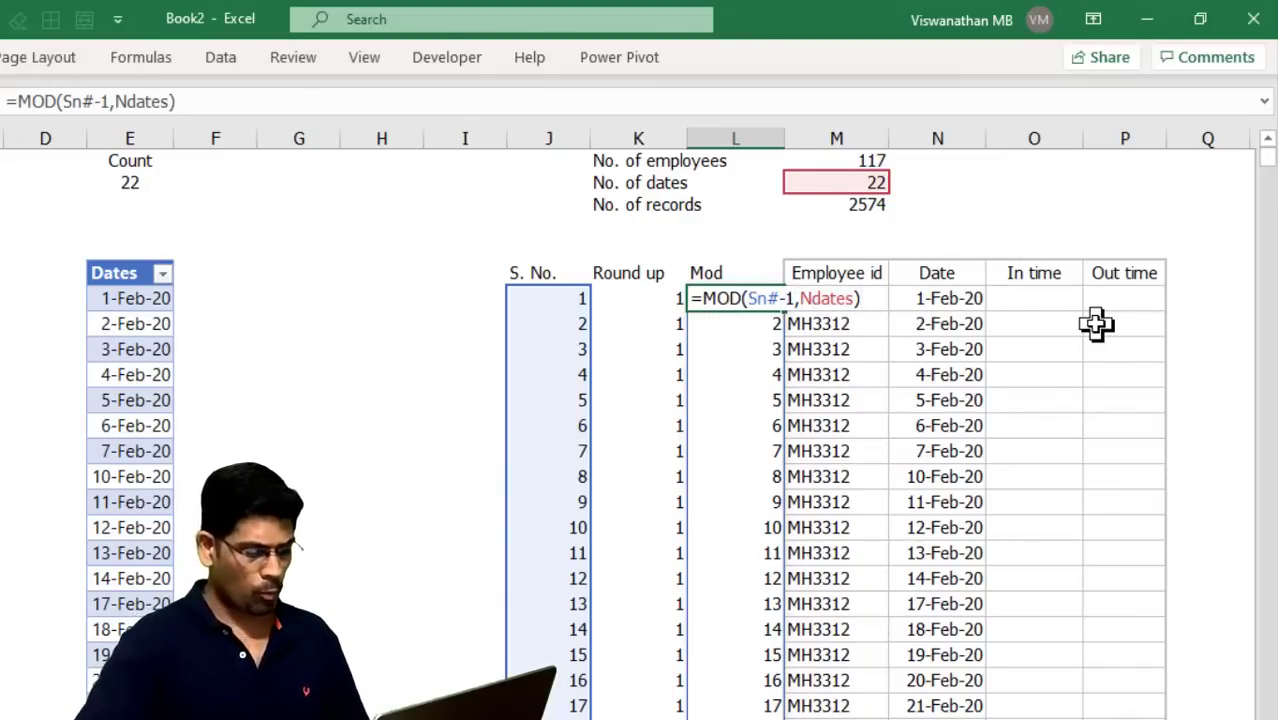
type("+1")
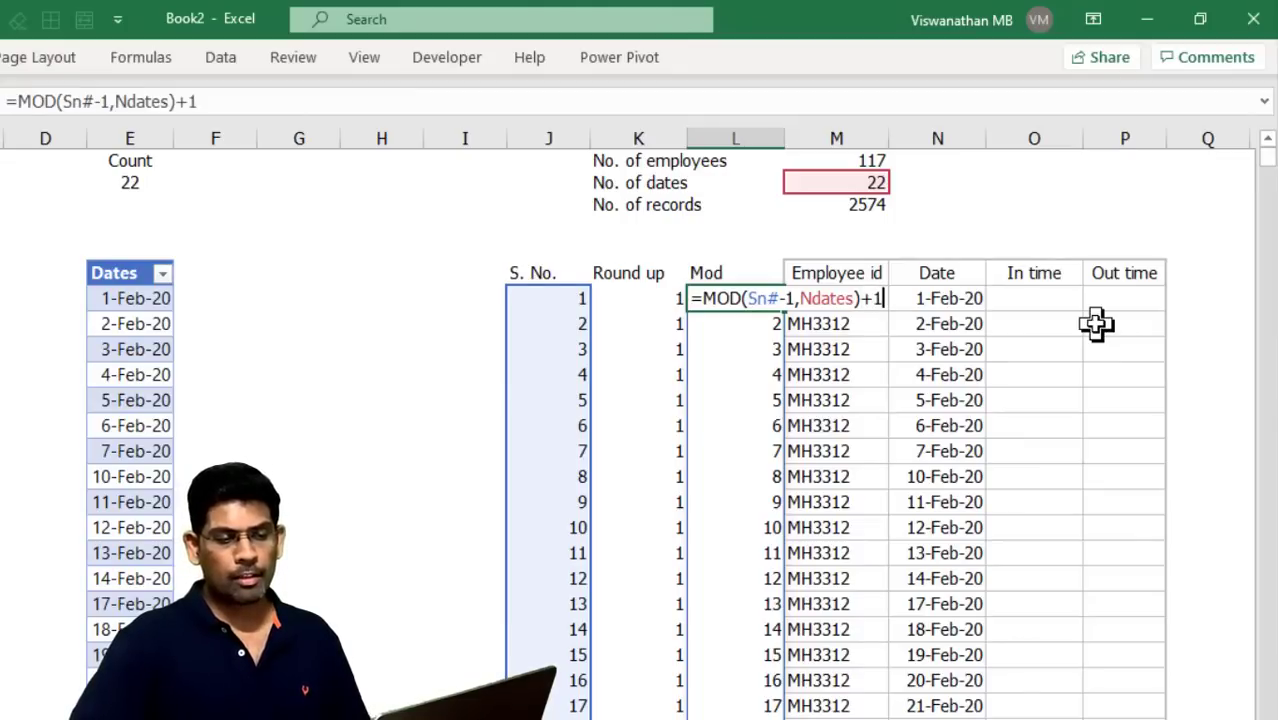
key("ctrl+Return")
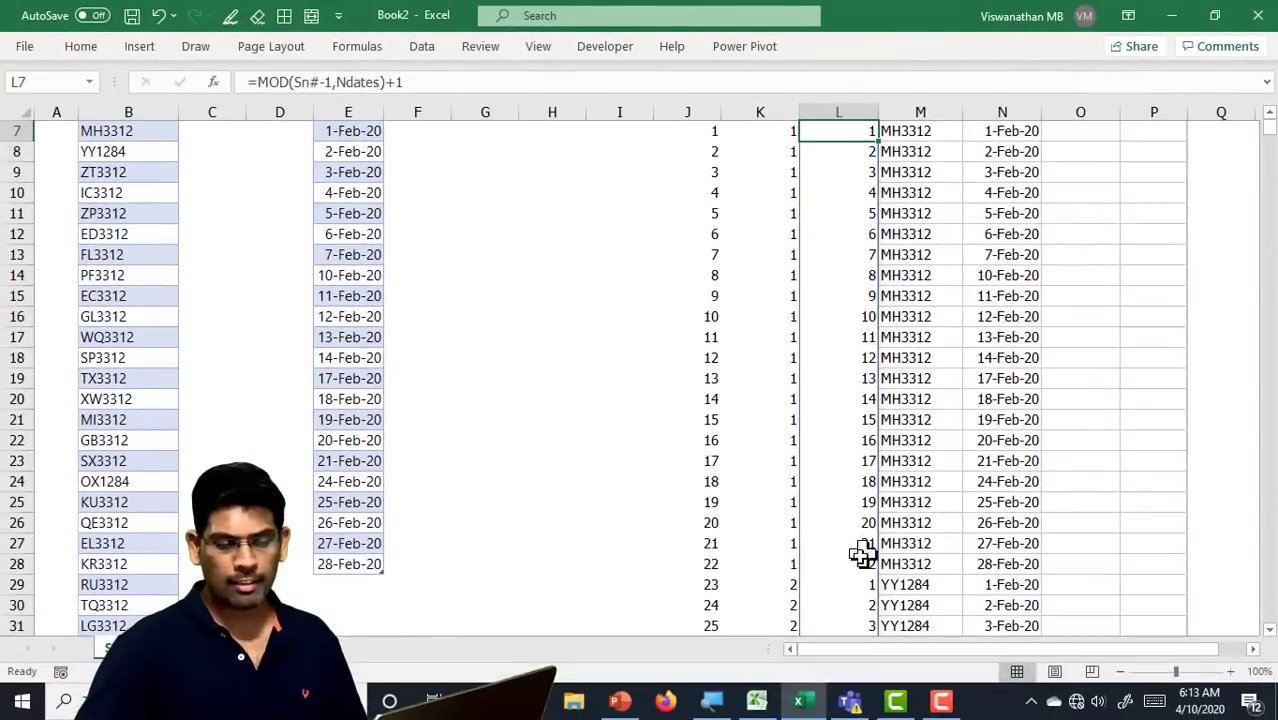
Examine the Mod column at the ends of the first and second employees' date blocks, around rows 28 and 50
left_click(855, 558)
scroll(946, 566, "down", 1)
scroll(900, 500, "down", 3)
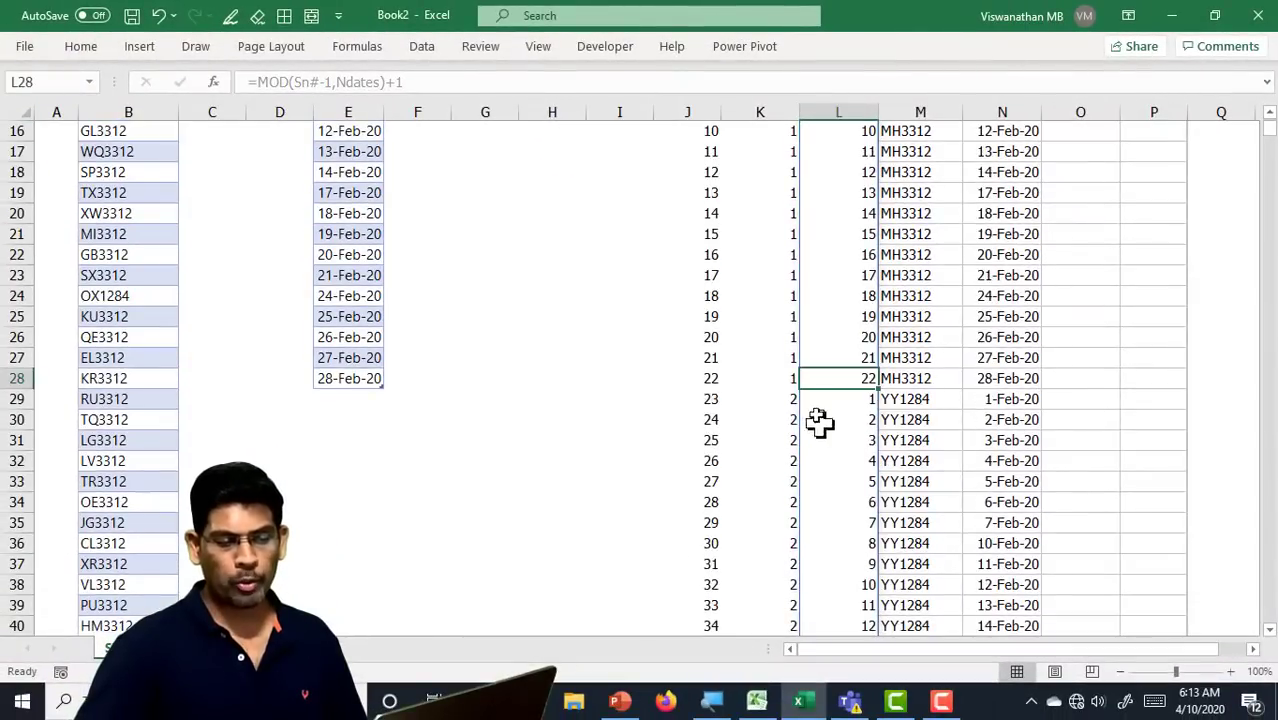
left_click(840, 400)
scroll(836, 434, "down", 3)
scroll(860, 480, "down", 2)
left_click(866, 522)
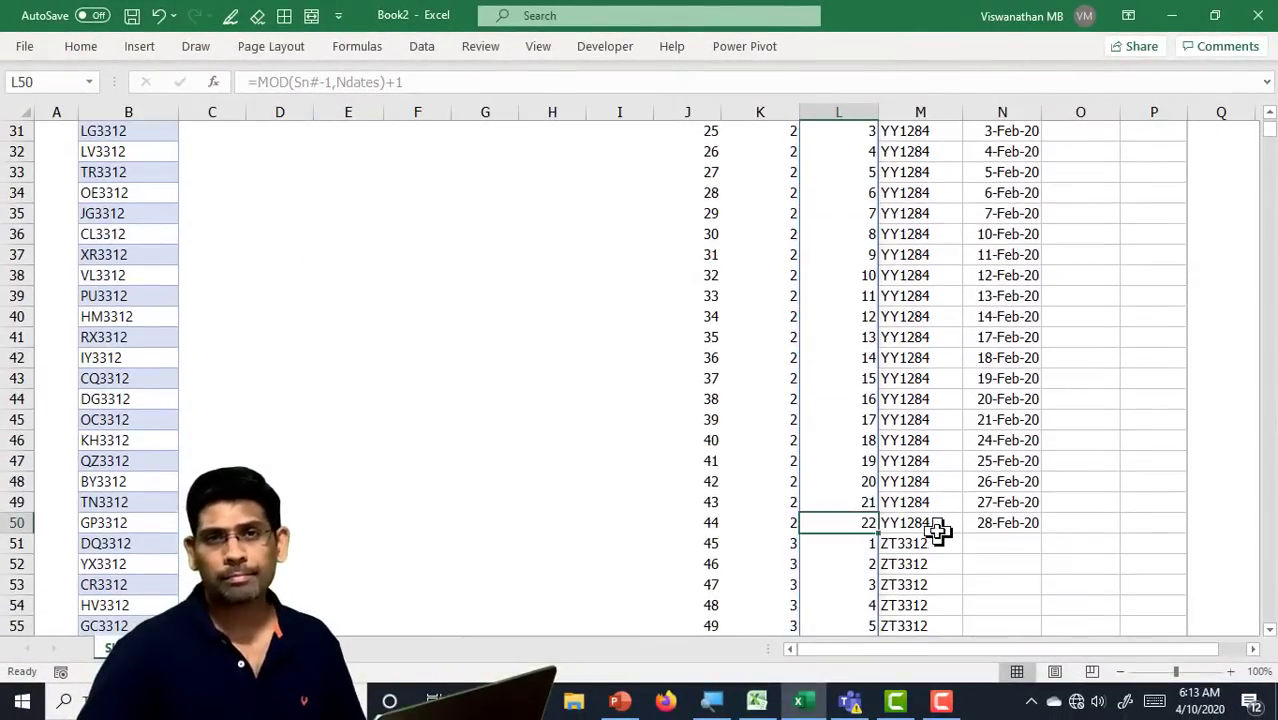
scroll(963, 515, "up", 10)
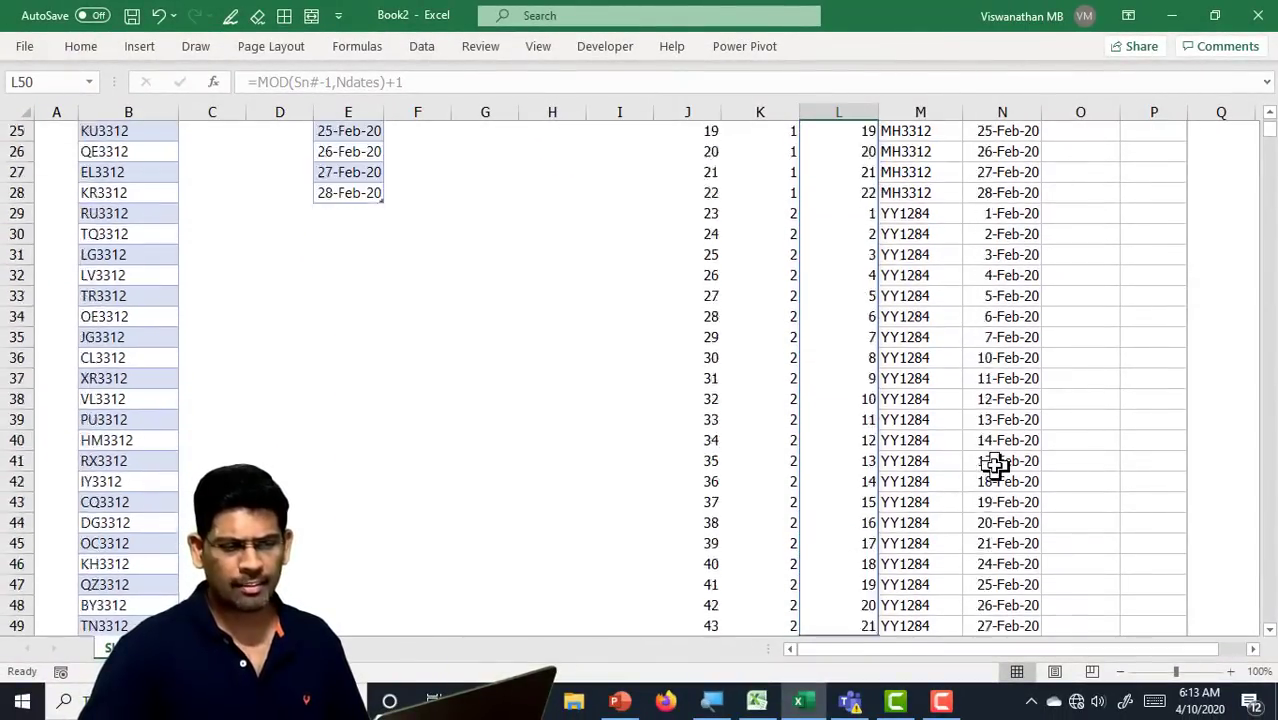
Fill the Date column from N7 downward with the formula =INDEX(DateList[Dates],L7#)
left_click(998, 241)
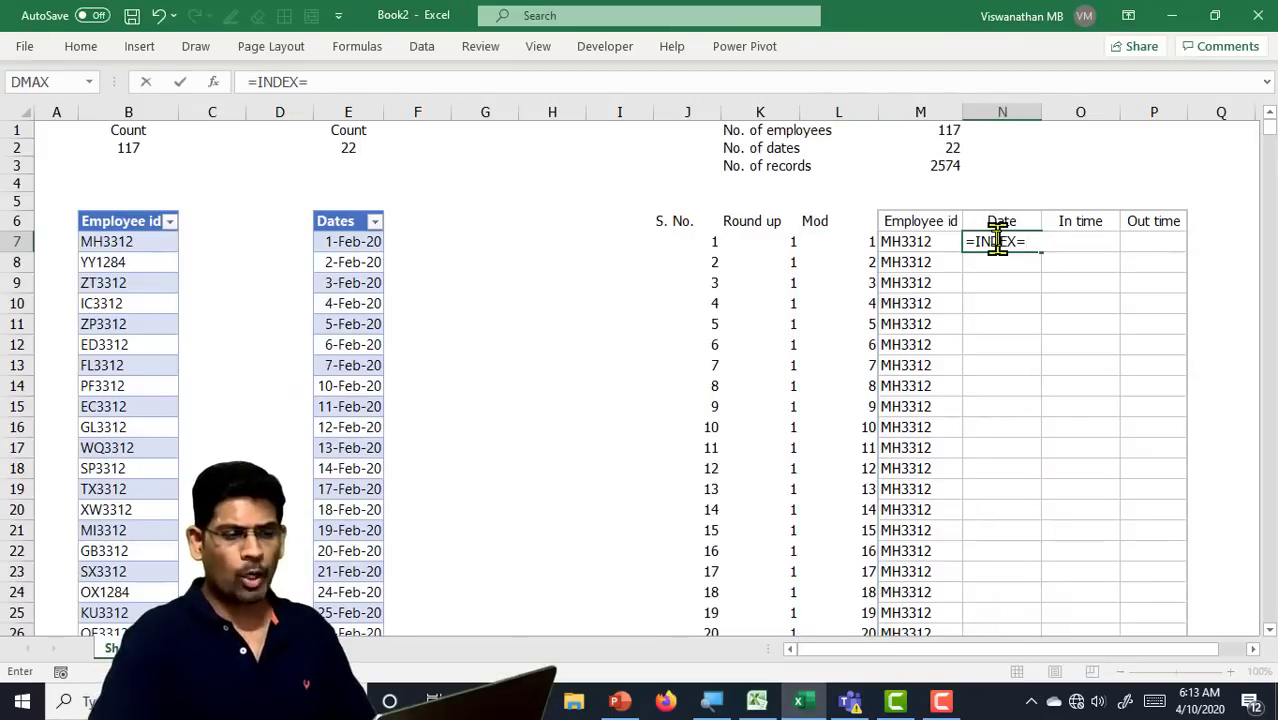
key("Escape")
type("=")
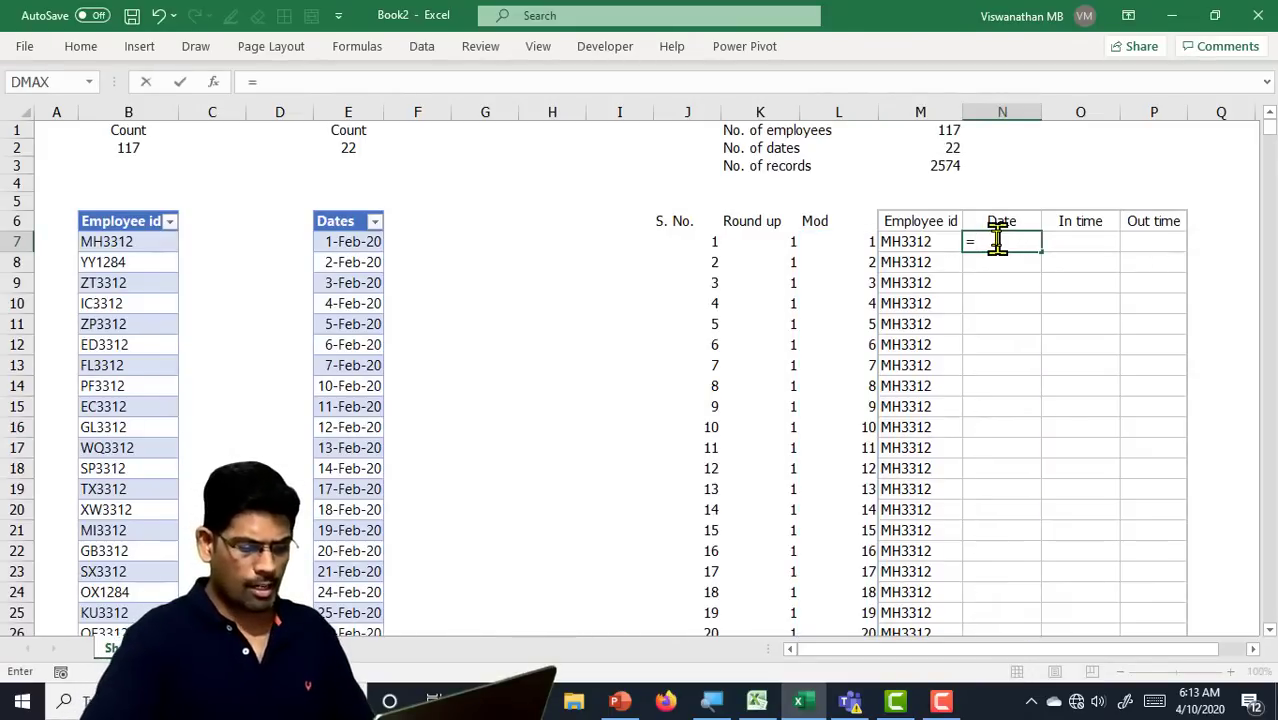
type("Index")
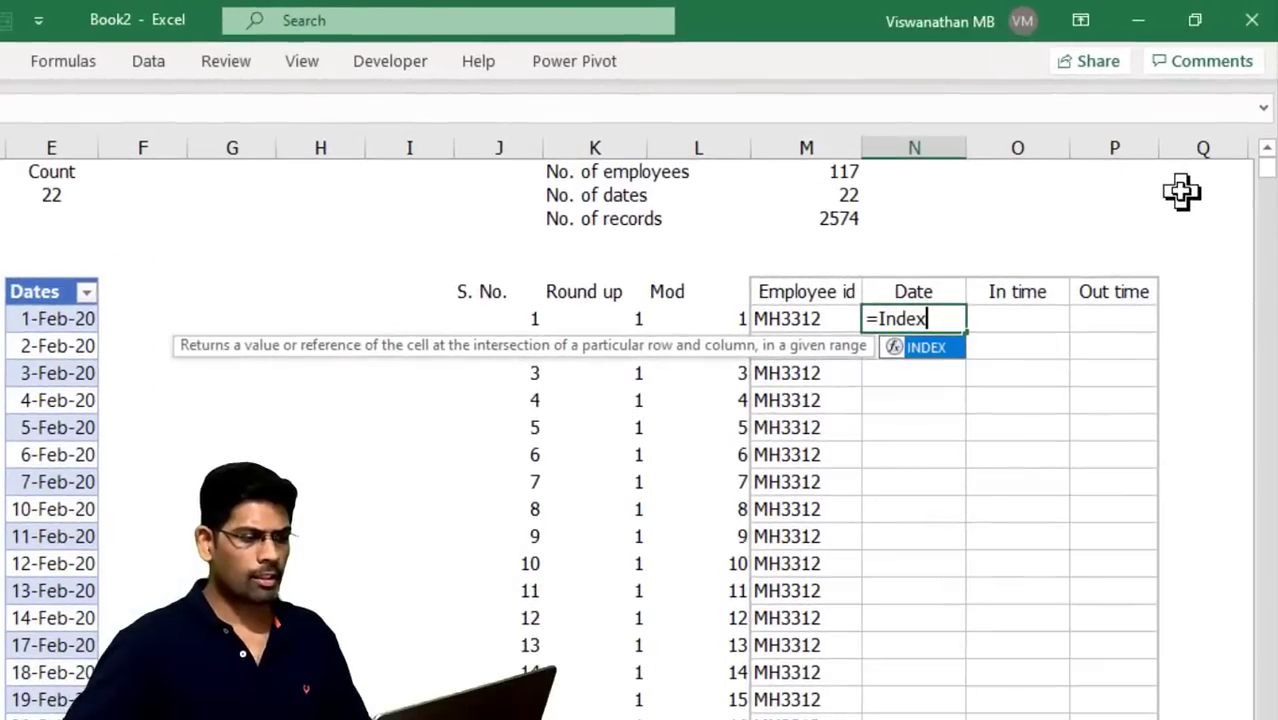
type("(")
left_click(68, 278)
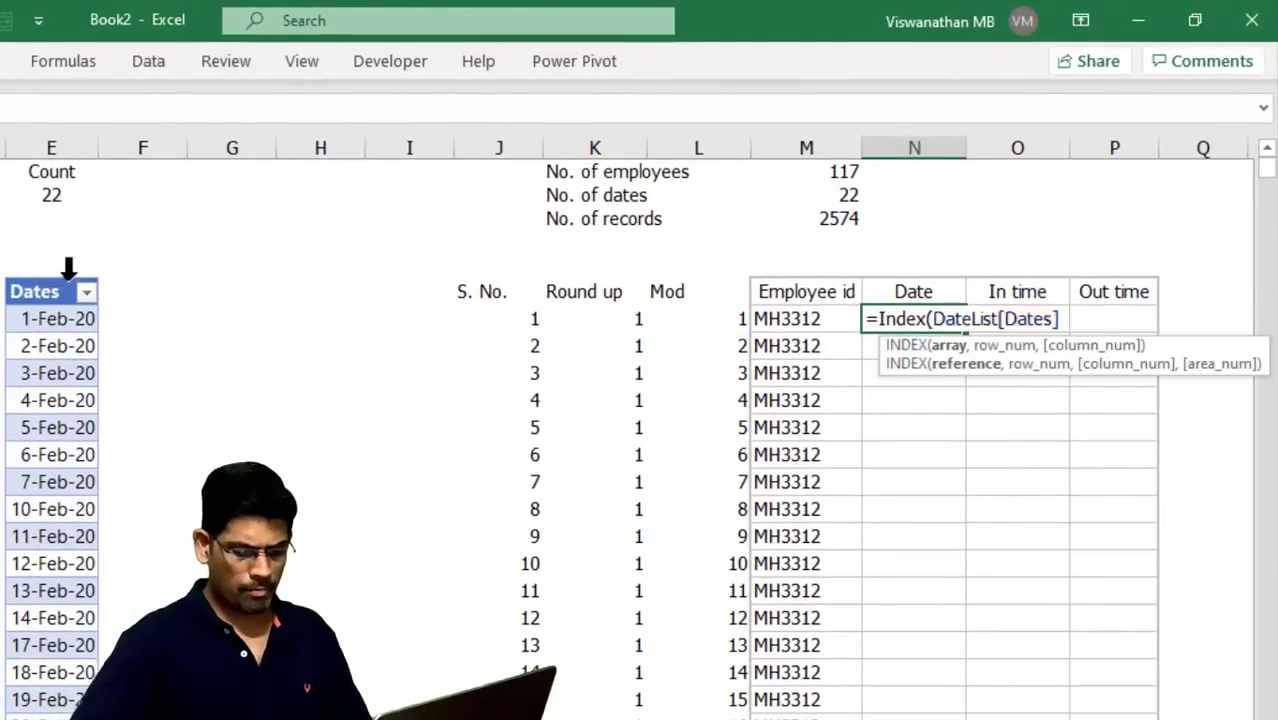
type(",")
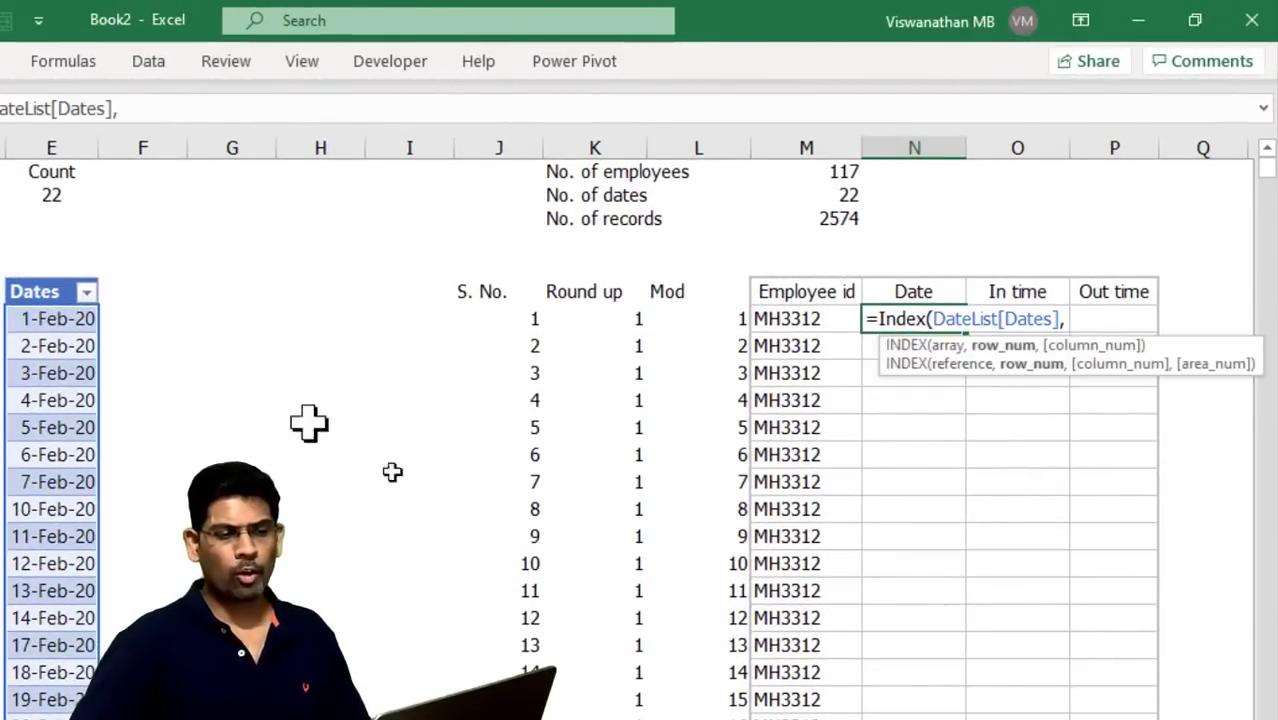
left_click(686, 322)
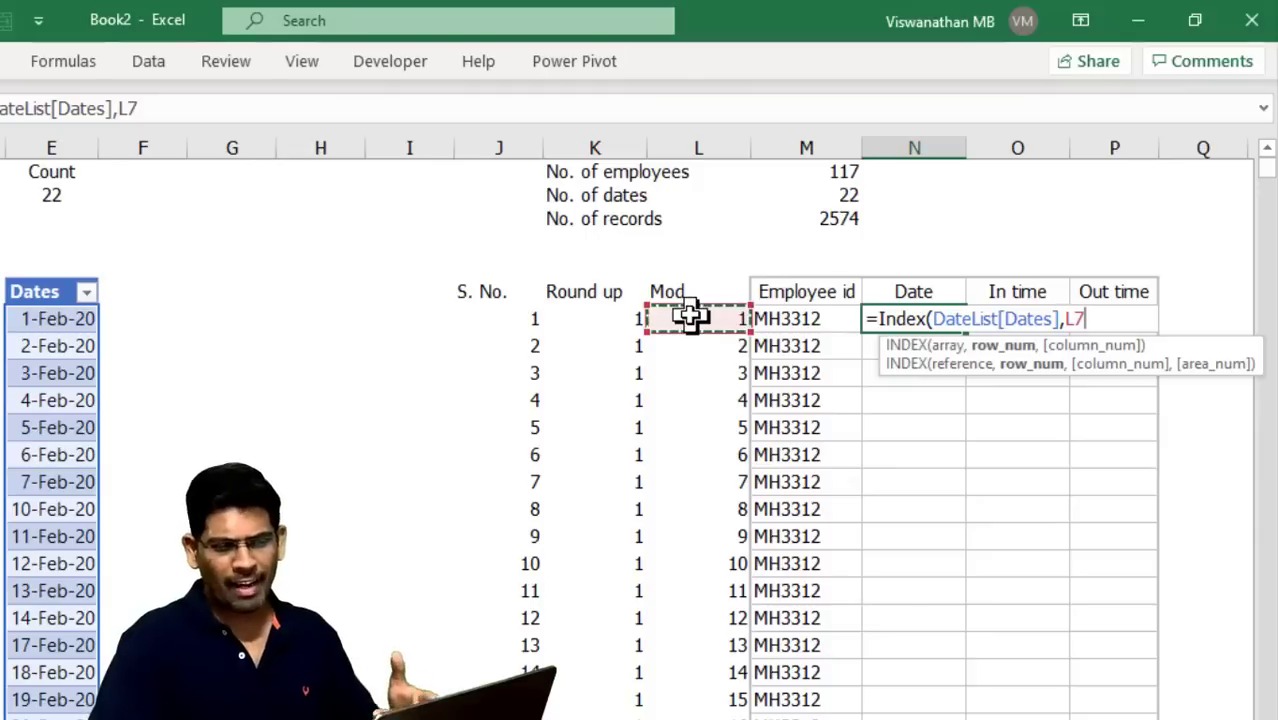
type("#")
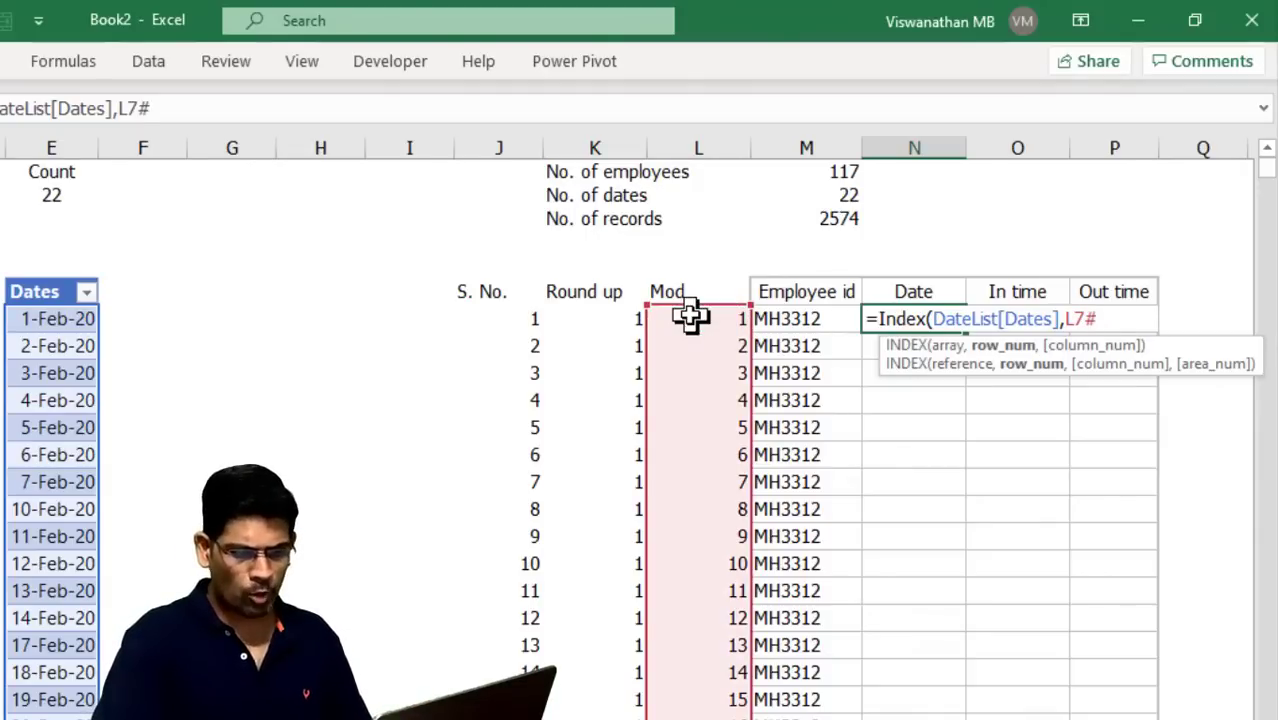
type(")")
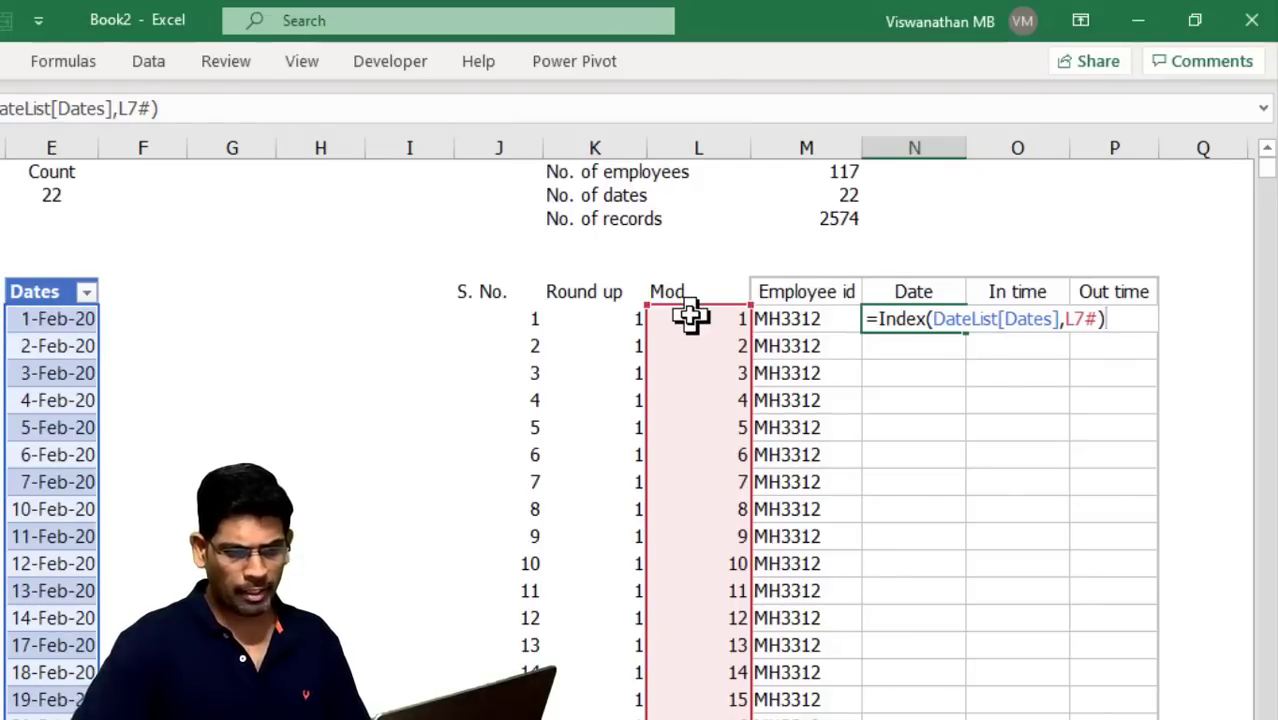
key("Return")
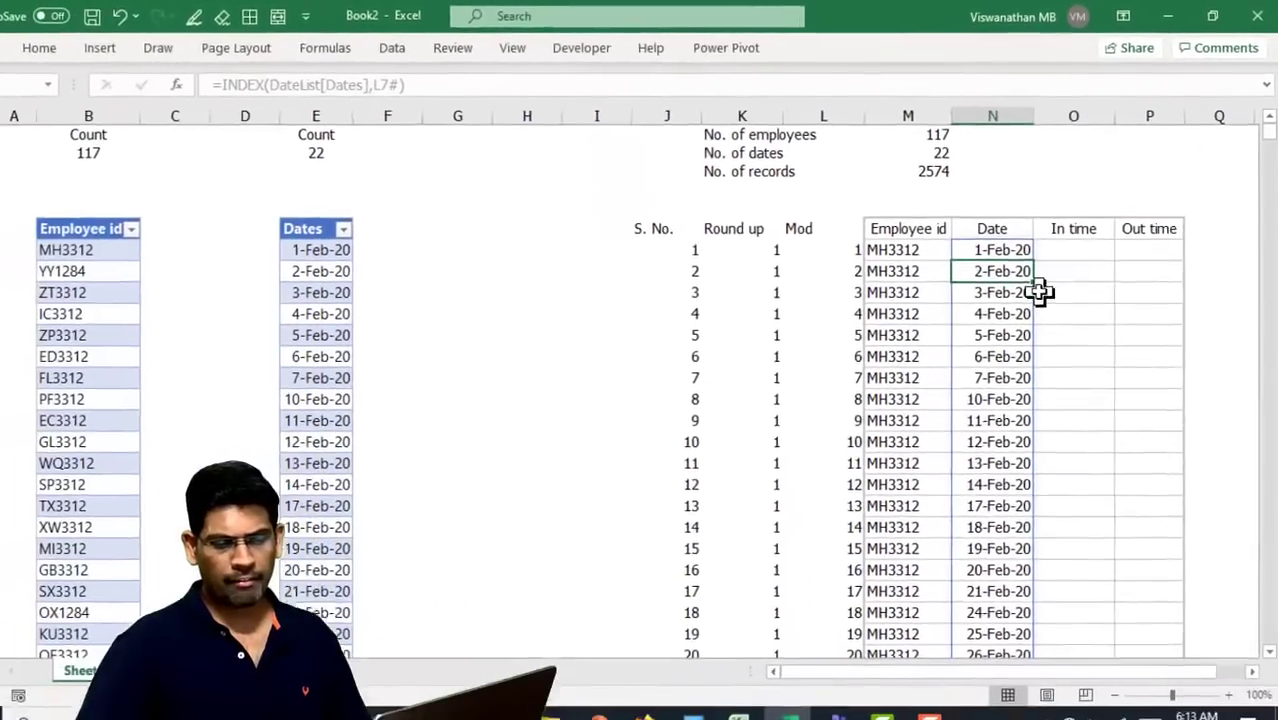
Examine the Employee id and Date columns where the first employee's block ends at row 28 and at the list's last row
scroll(974, 369, "down", 3)
left_click(1020, 484)
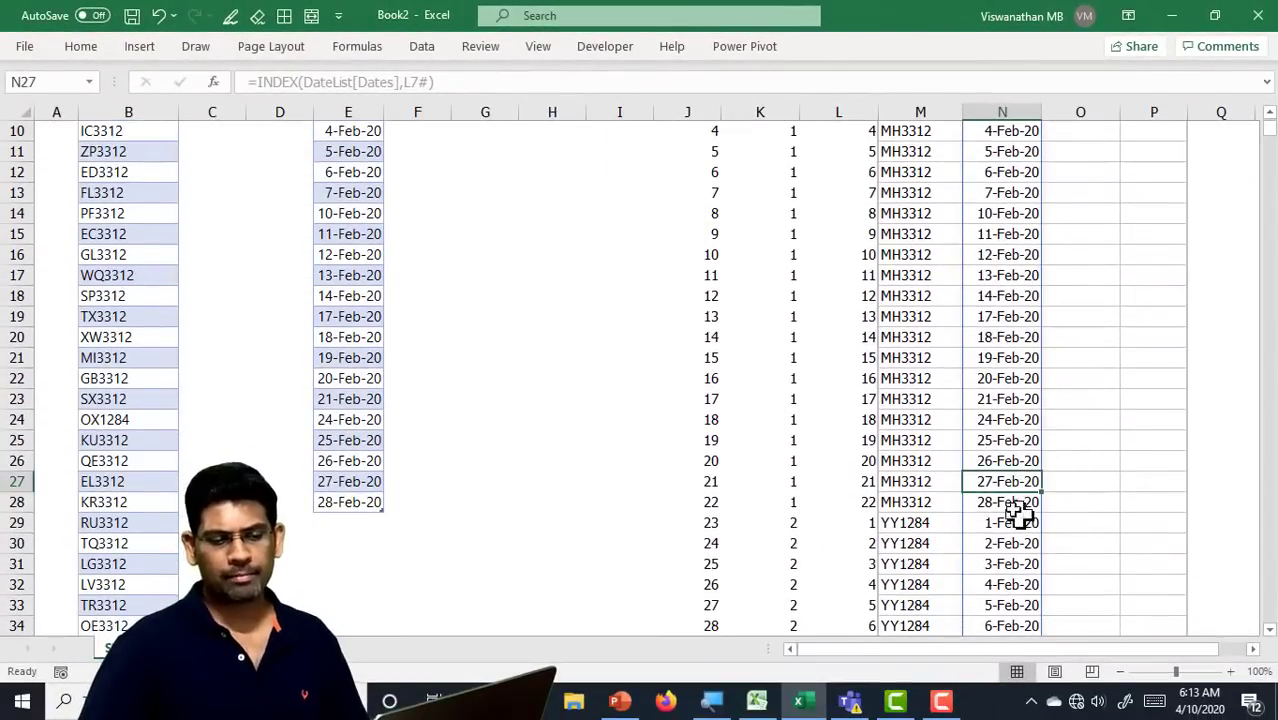
left_click(1016, 508)
key("F2")
key("Escape")
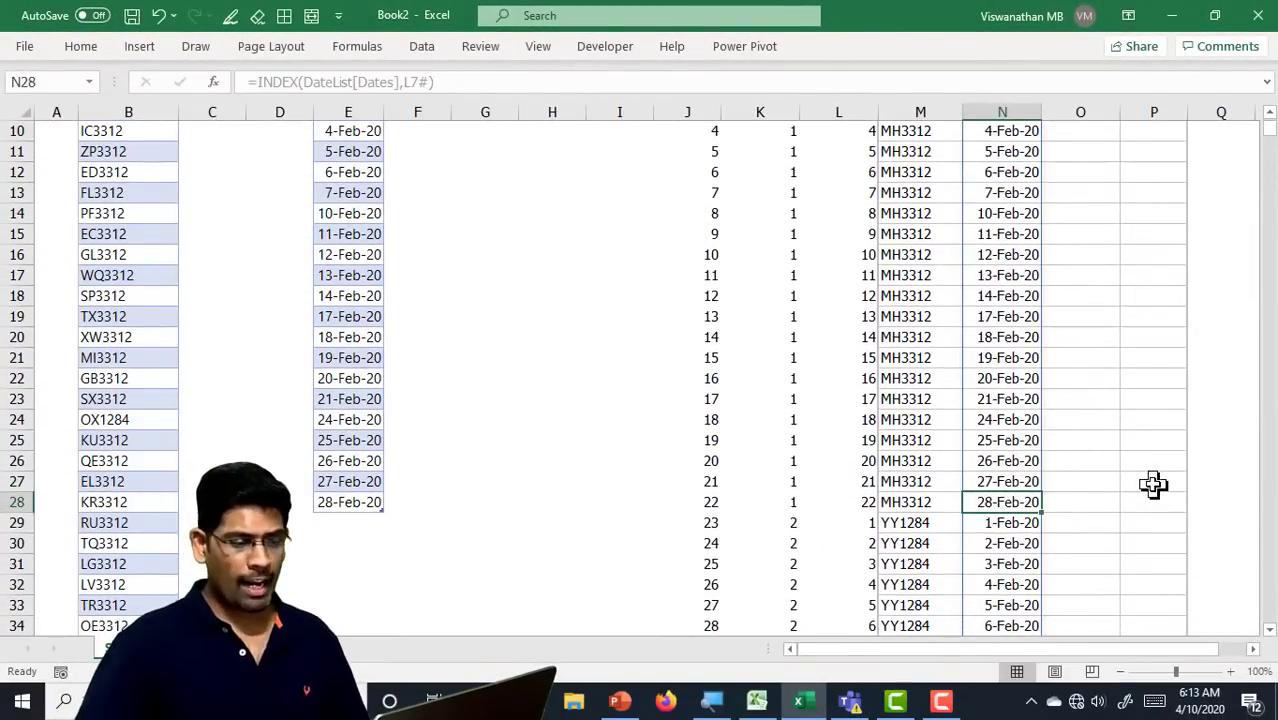
scroll(1100, 500, "down", 4)
left_click(880, 466)
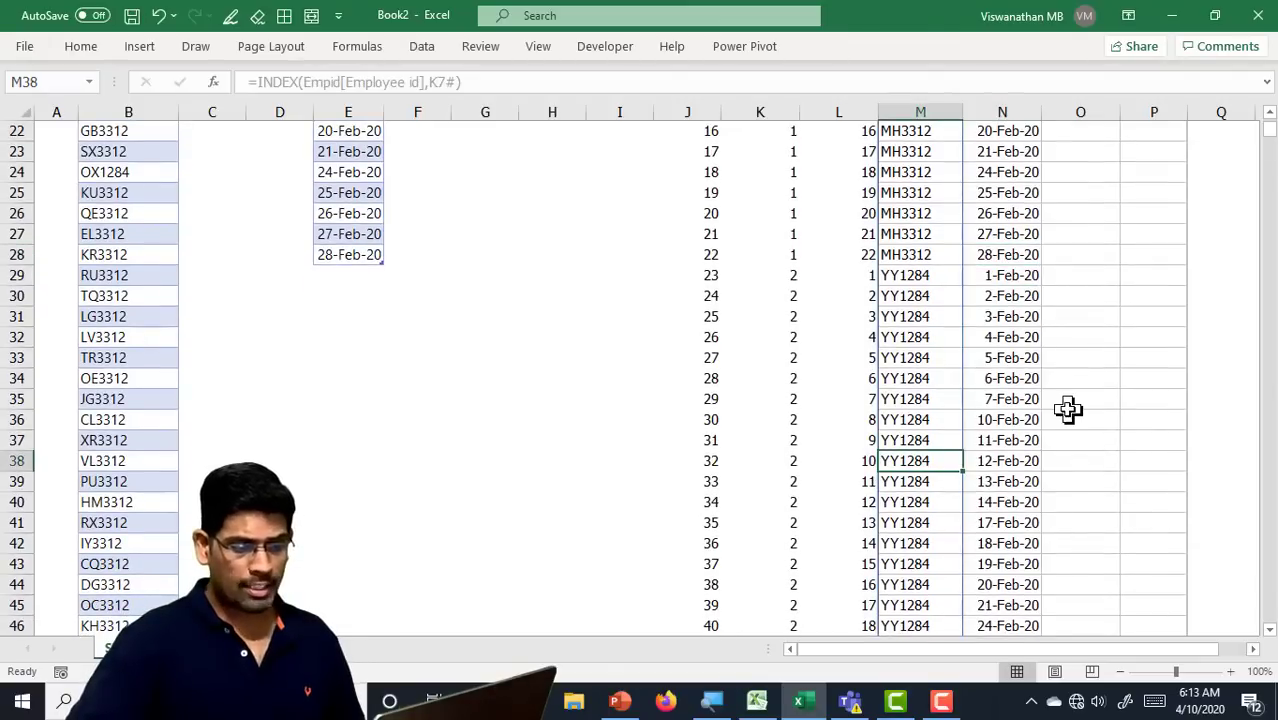
key("Down")
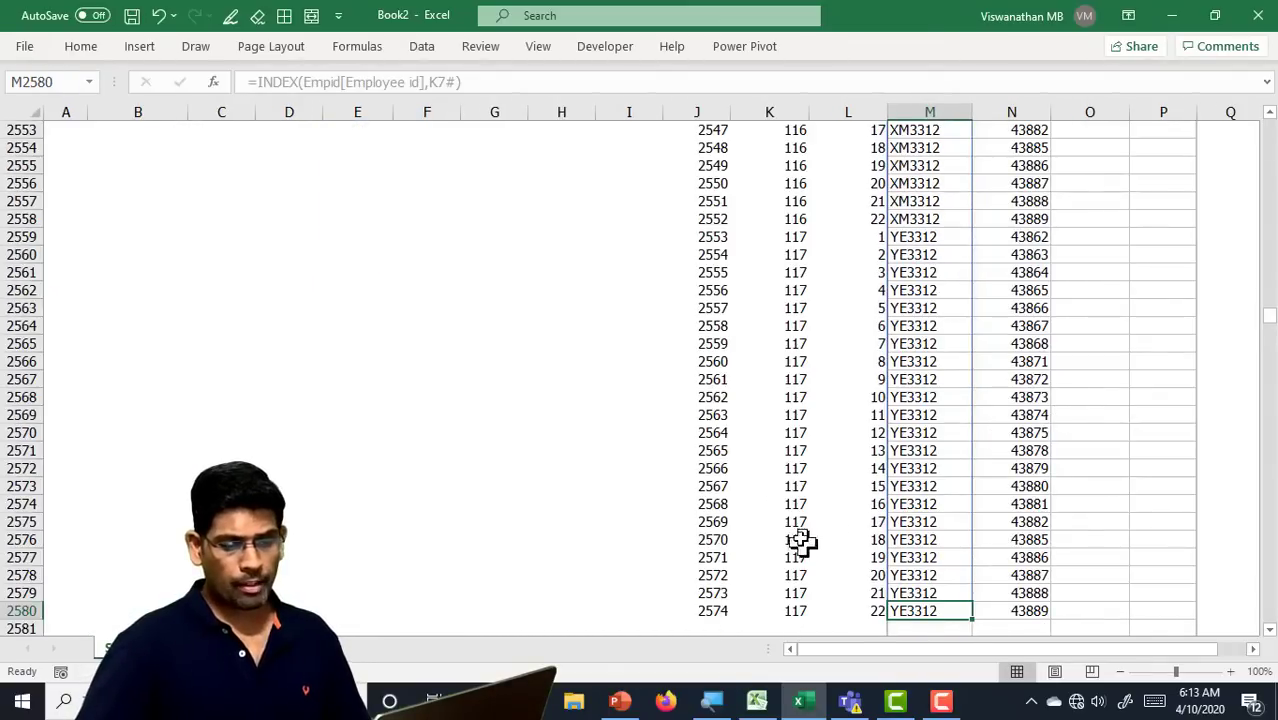
Format the whole spilled Date column, from N7 to N2580, as dates in the style 28-Feb-20
left_click_drag(812, 275, 1004, 514)
left_click(1006, 516)
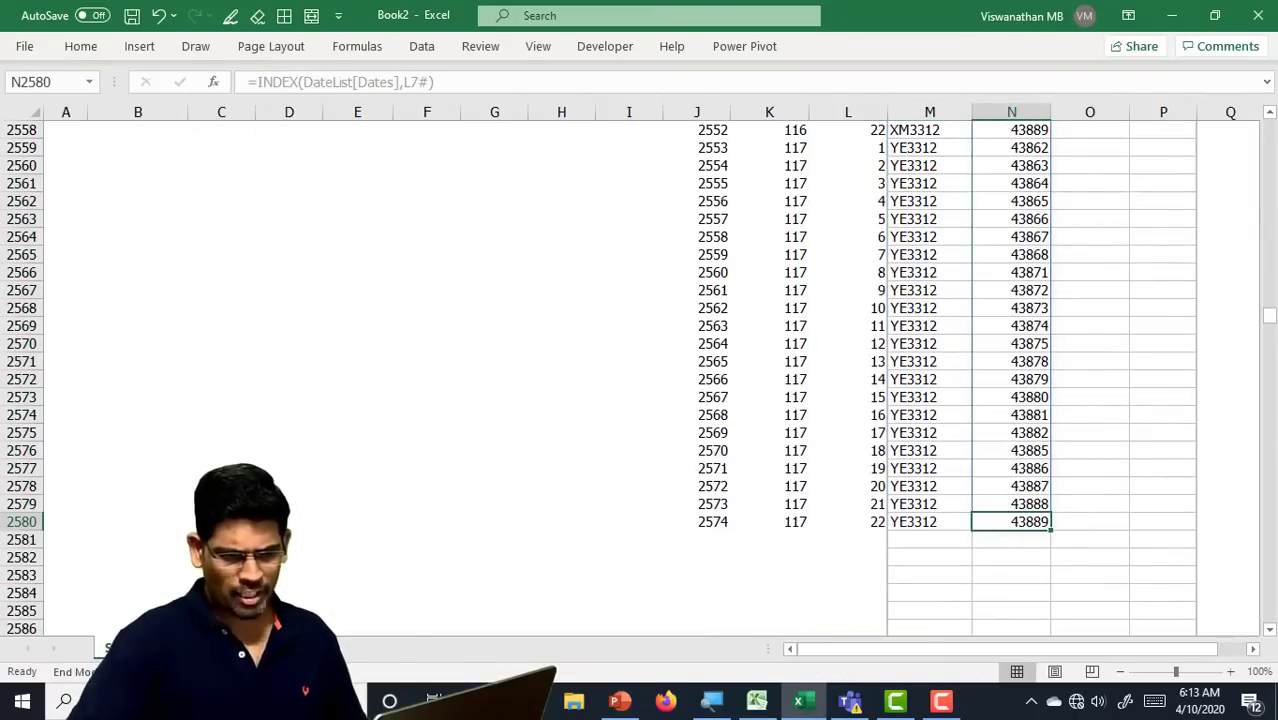
key("shift+Up")
key("ctrl+shift+Up")
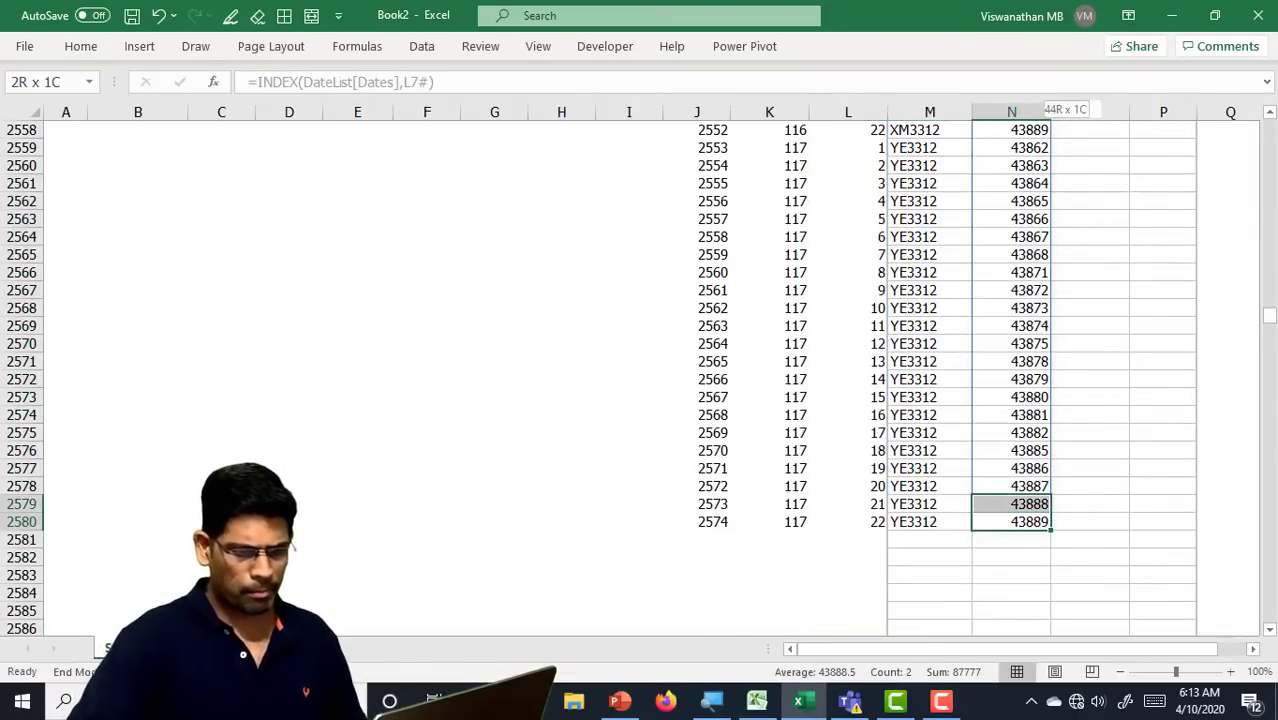
key("shift+Down")
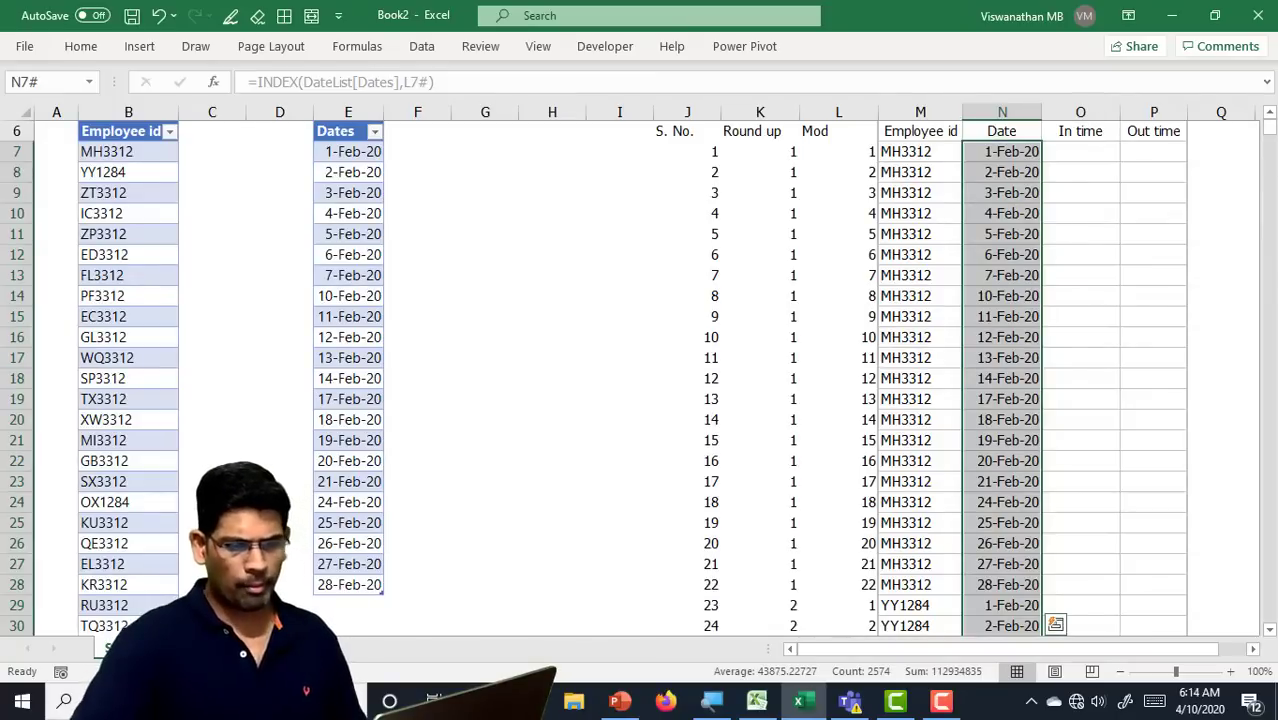
key("ctrl+BackSpace")
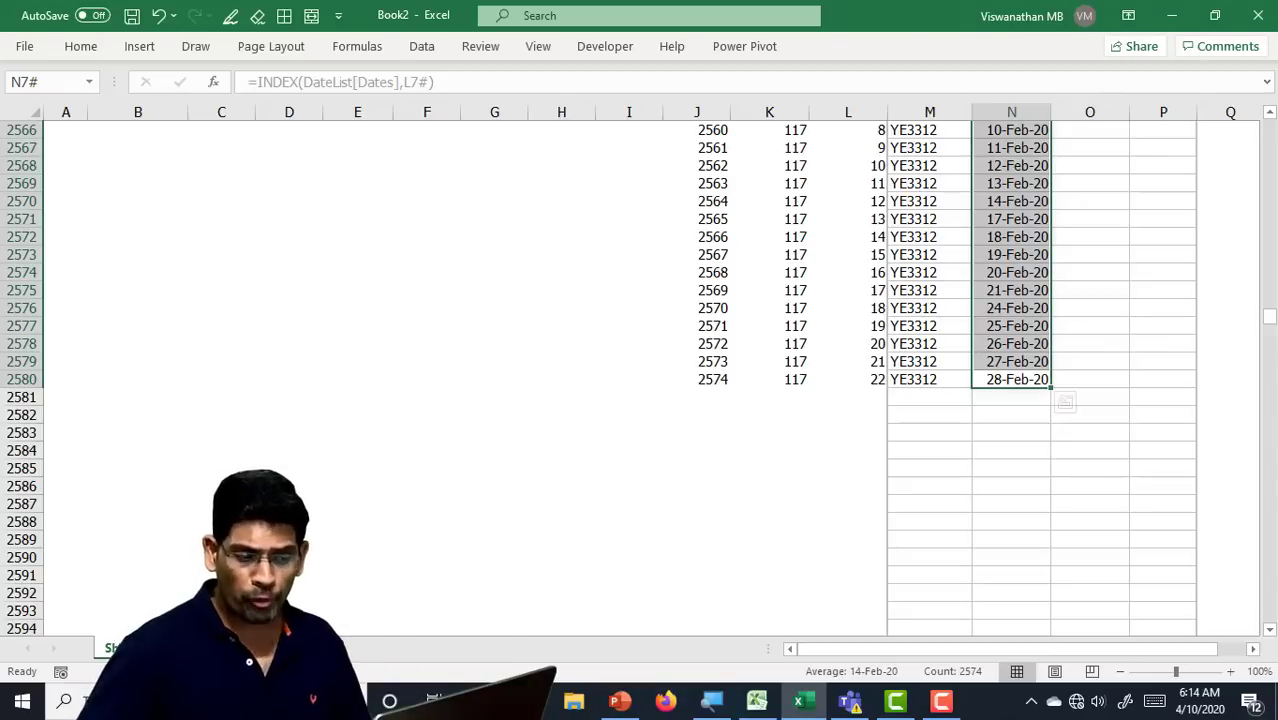
Review the S. No., Round up and Mod helper columns at the list's last row and their formulas in row 7
left_click_drag(710, 378, 870, 377)
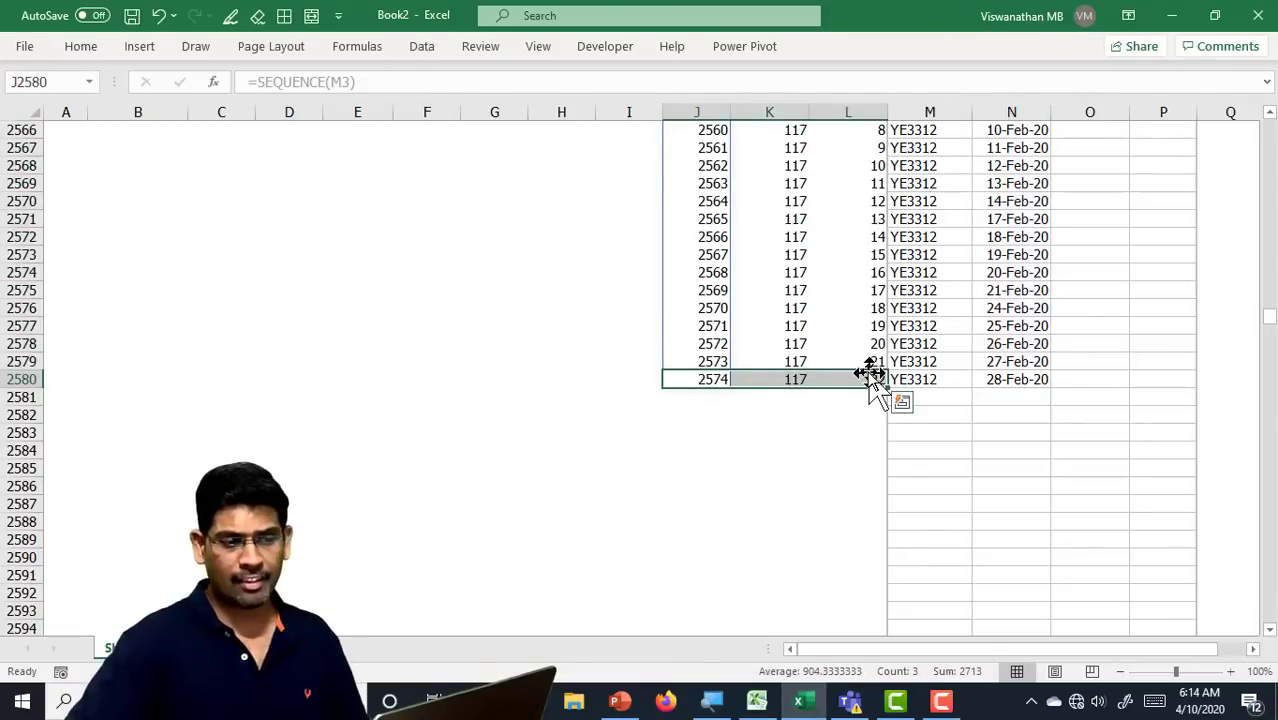
key("Page_Up")
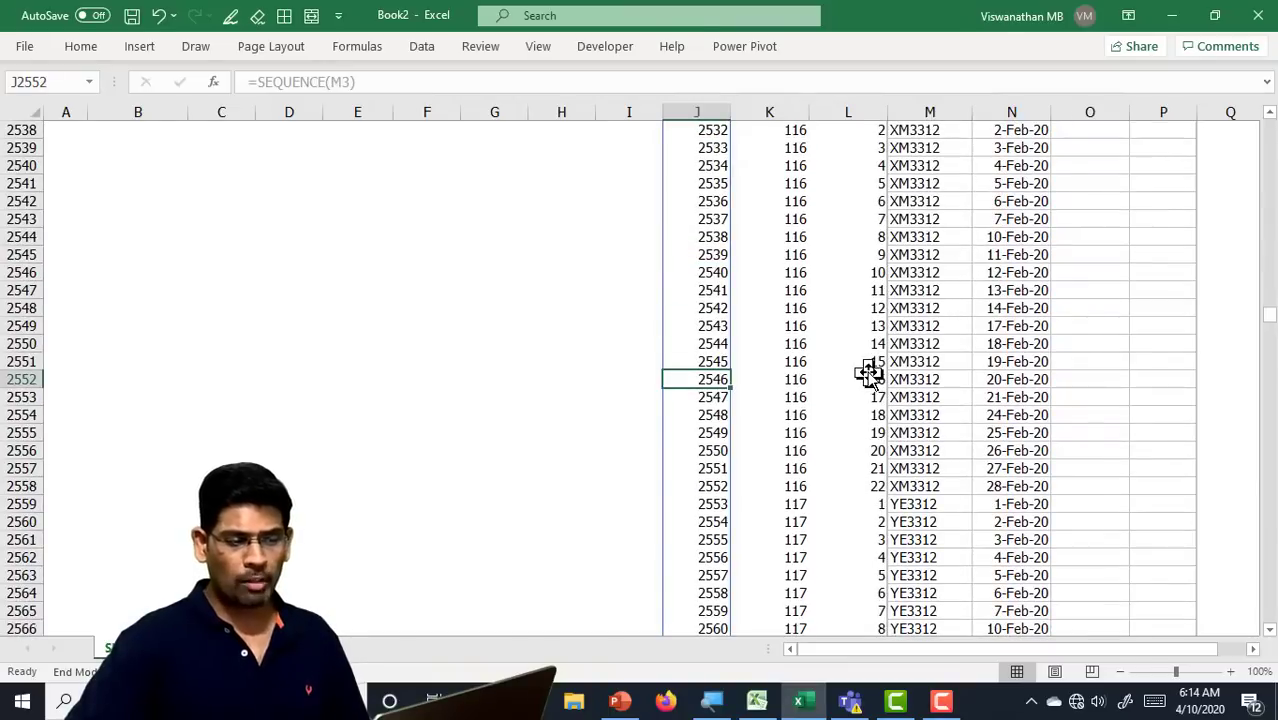
key("Up")
key("Up")
key("Up")
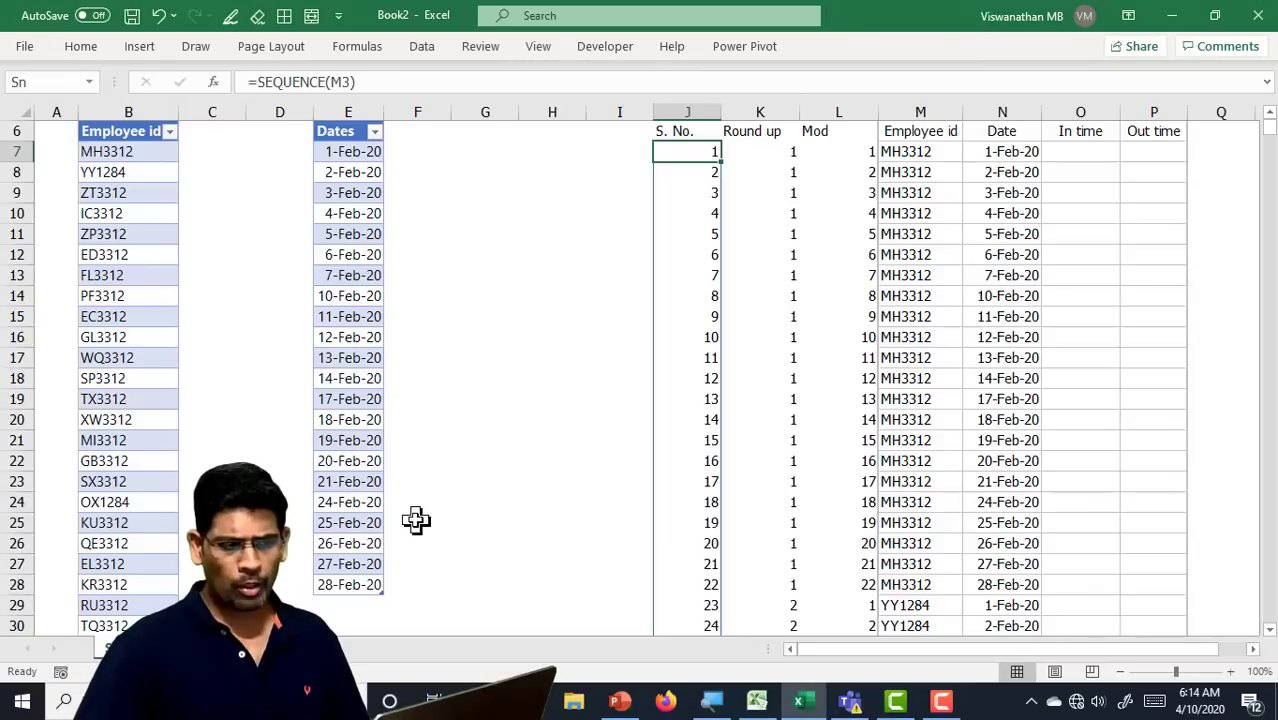
left_click(790, 151)
left_click(848, 151)
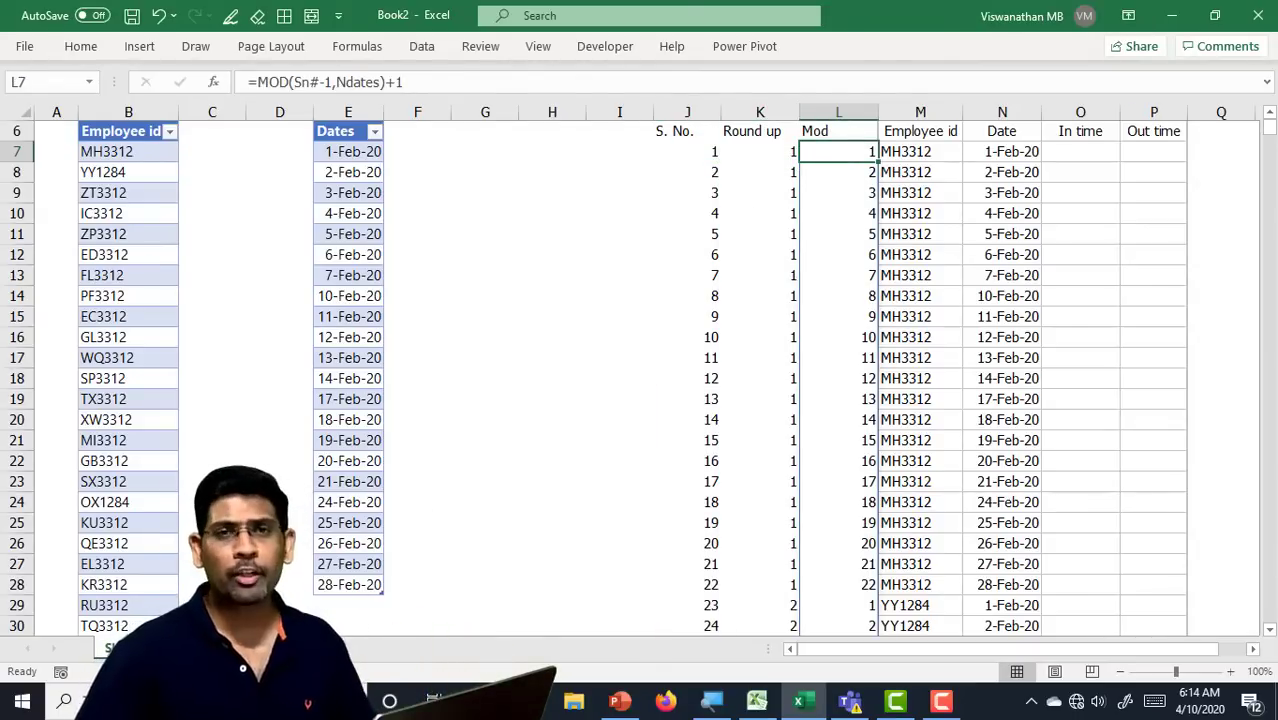
Give the number-of-records cell M3 the range name Nrecords
scroll(980, 416, "up", 2)
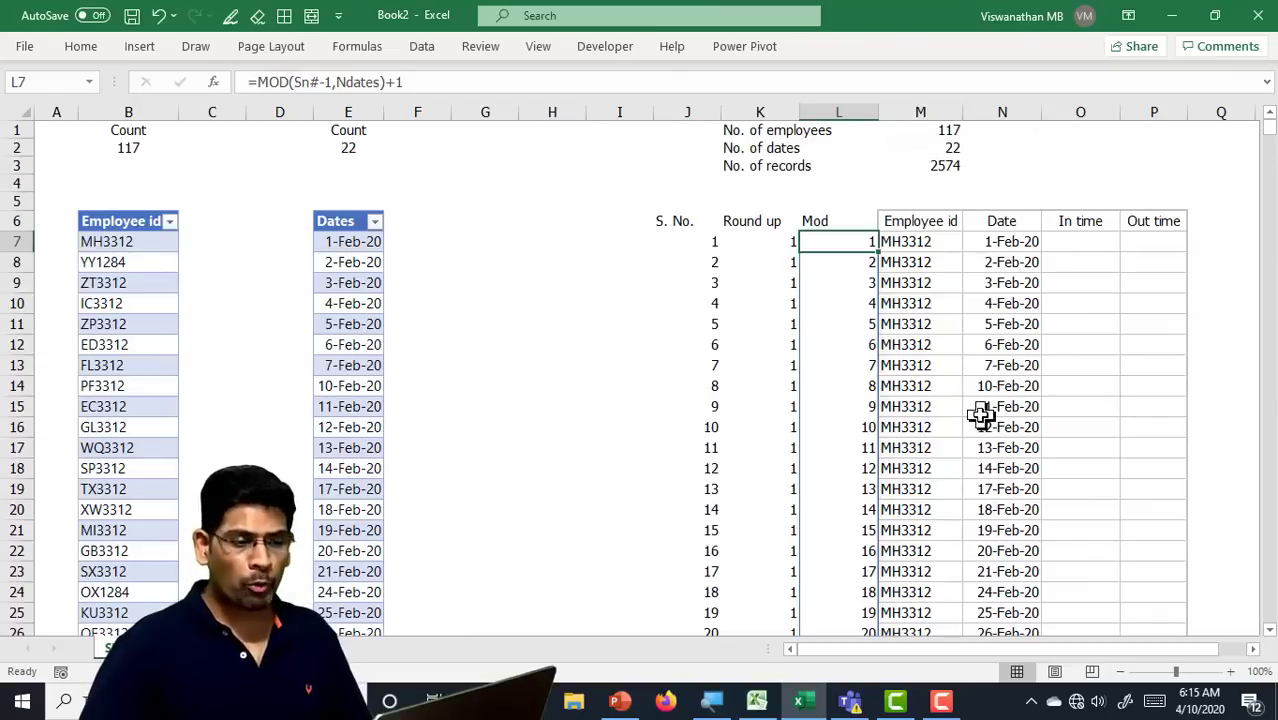
left_click(945, 166)
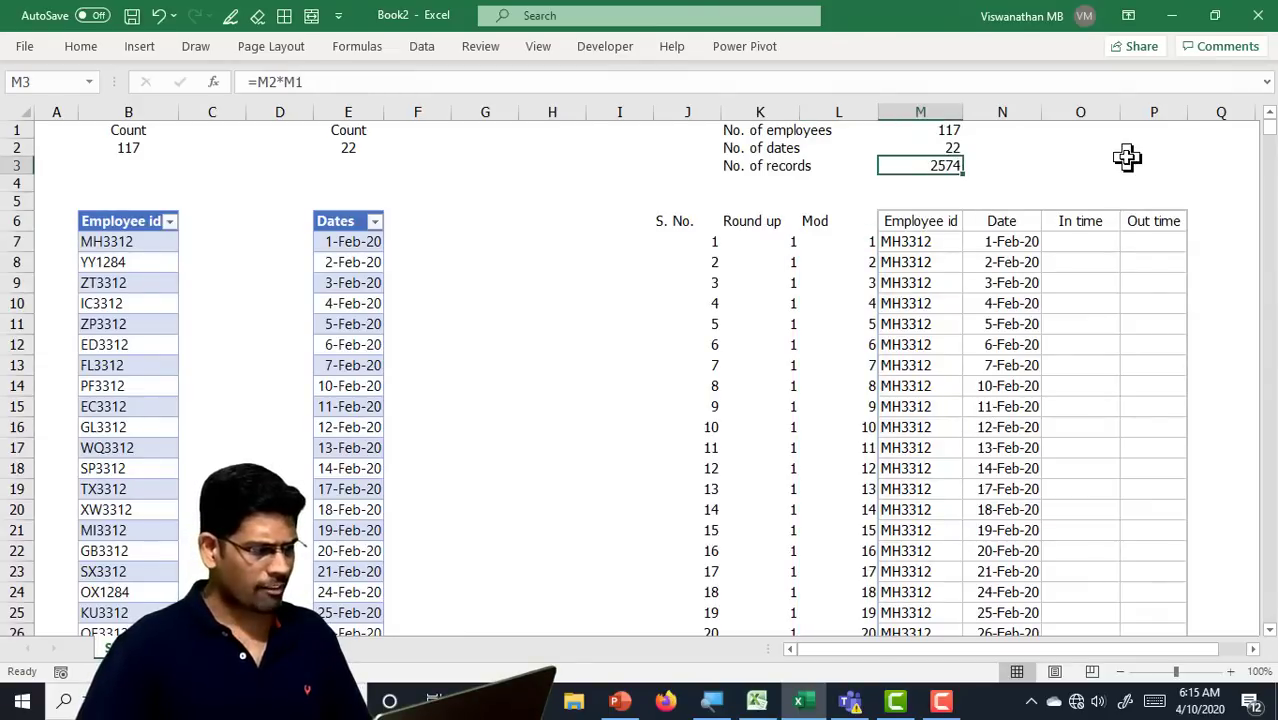
left_click(48, 82)
type("Nrecords")
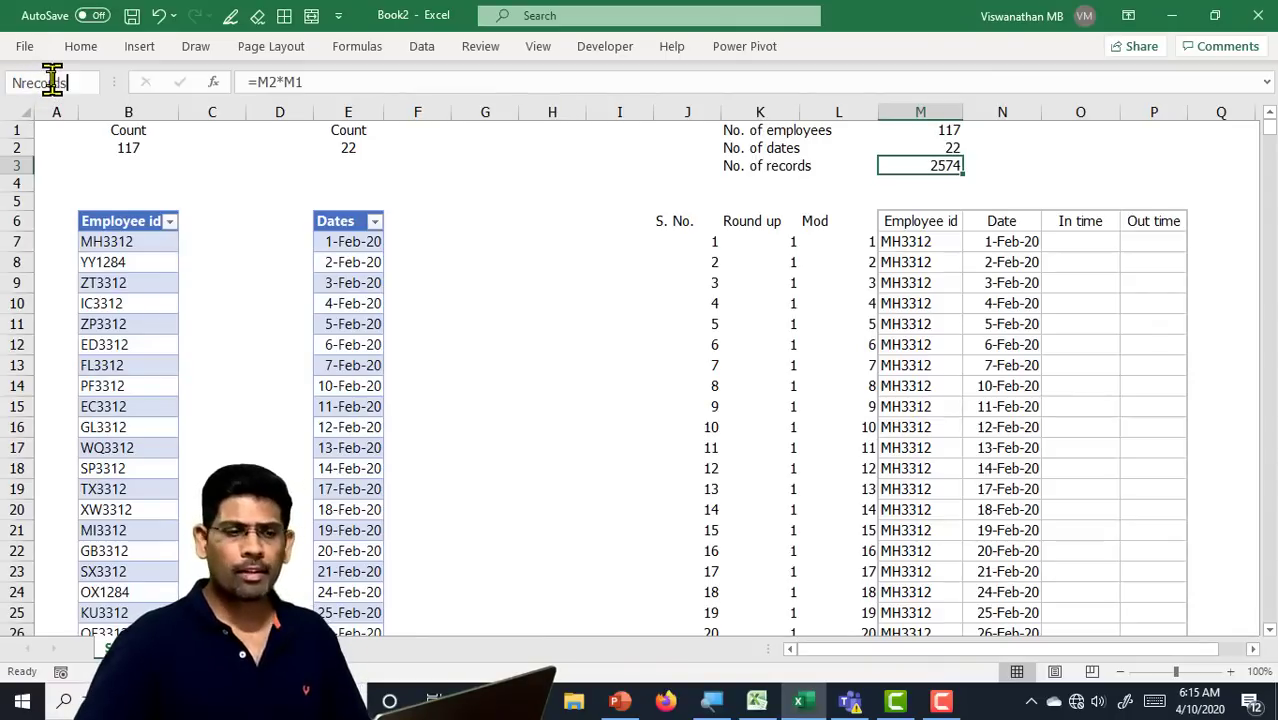
key("Return")
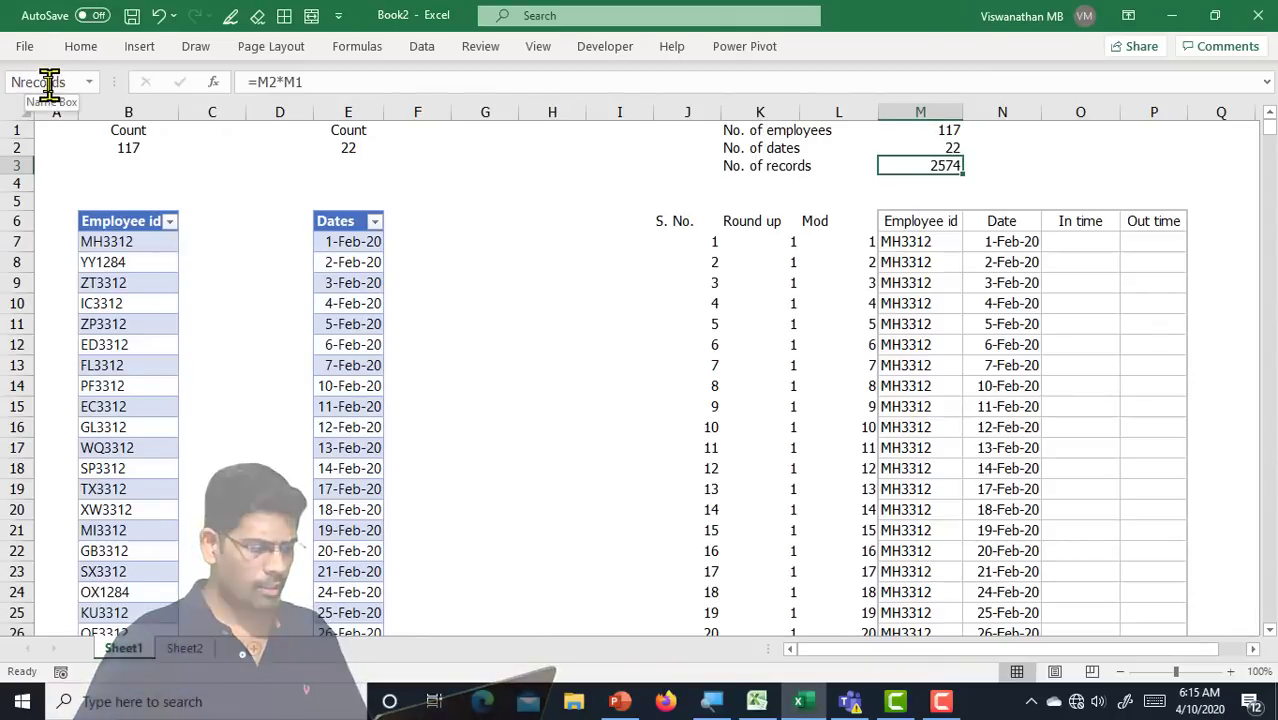
On Sheet2, start an INDEX formula in B5 under Employee id with Empid[Employee id] as its array
left_click(186, 649)
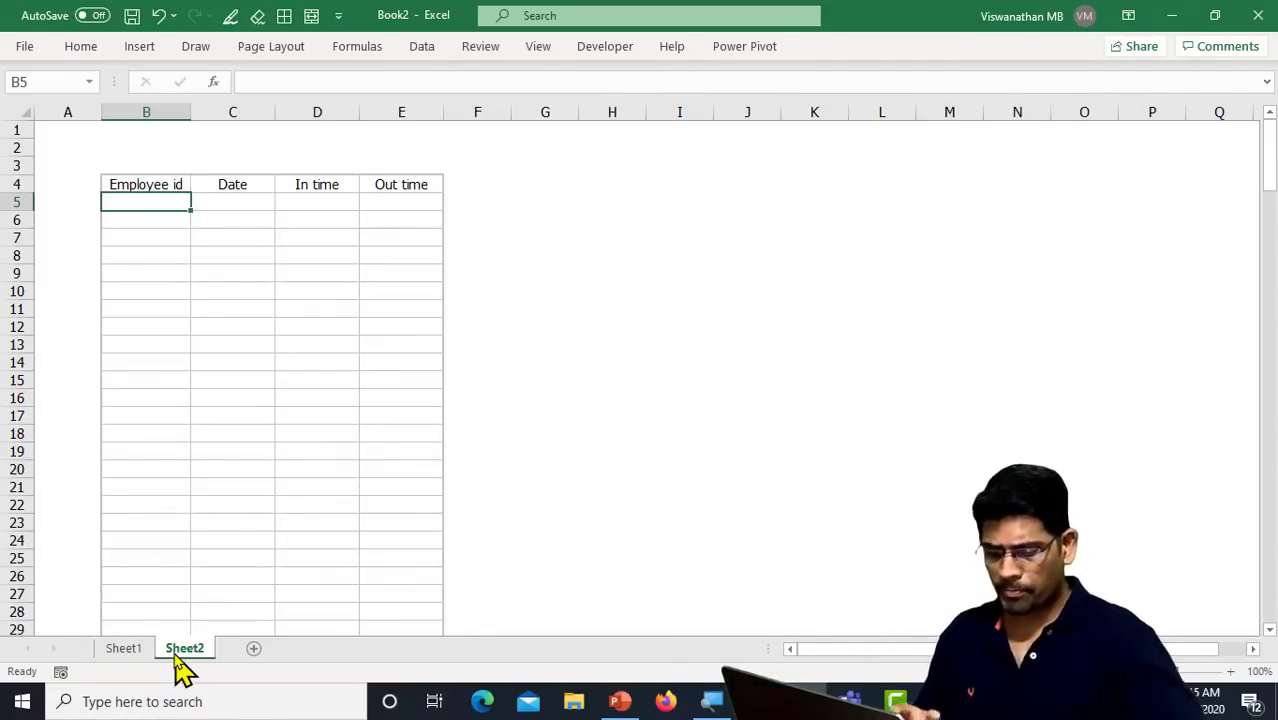
type("=")
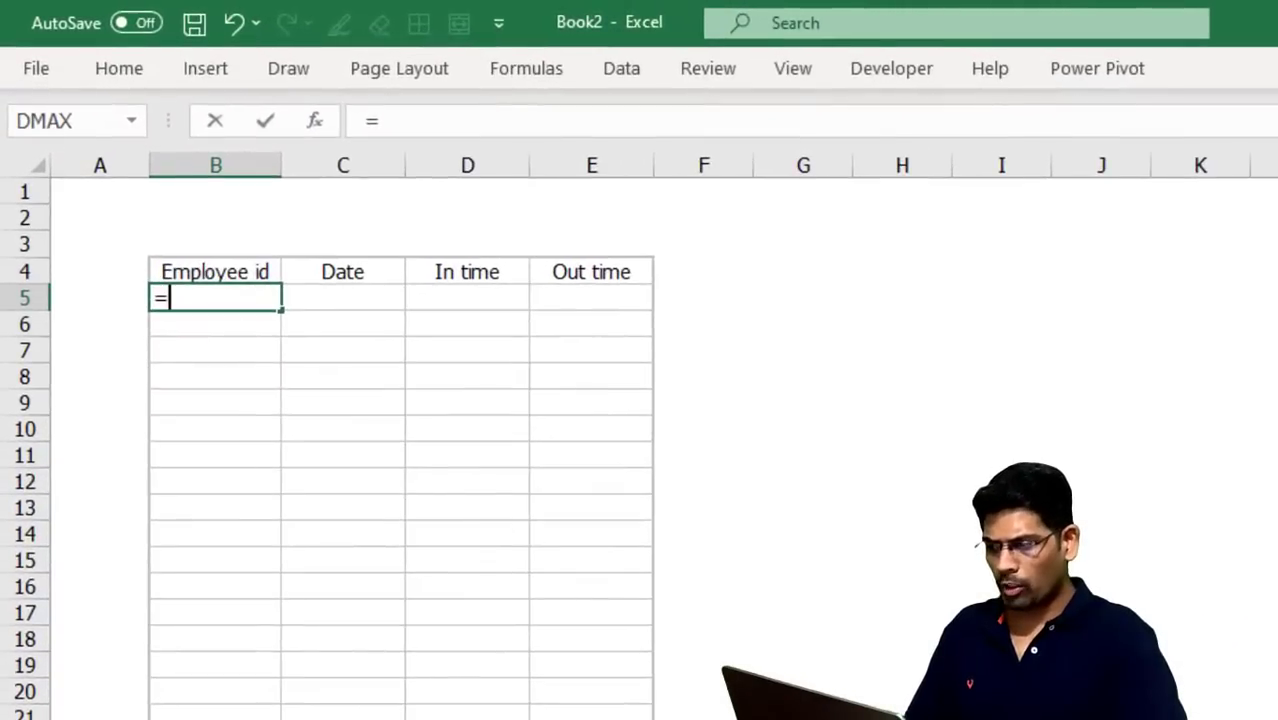
type("Index(")
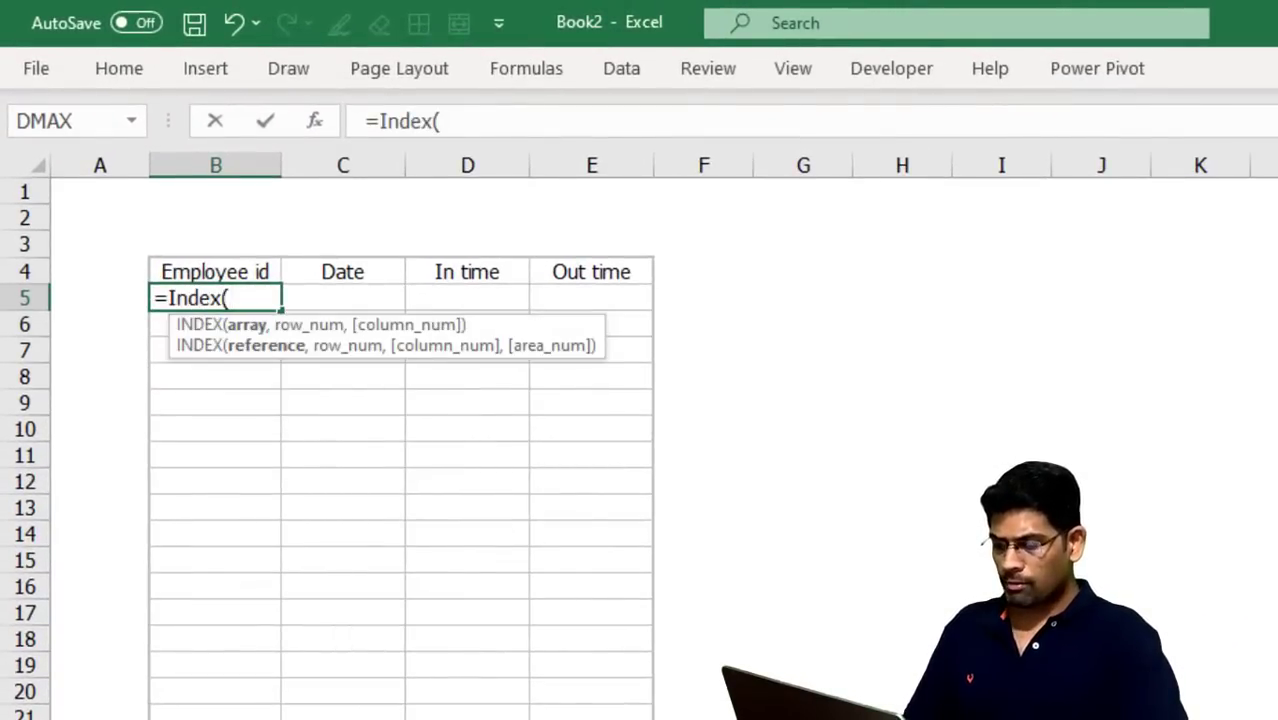
type("empd")
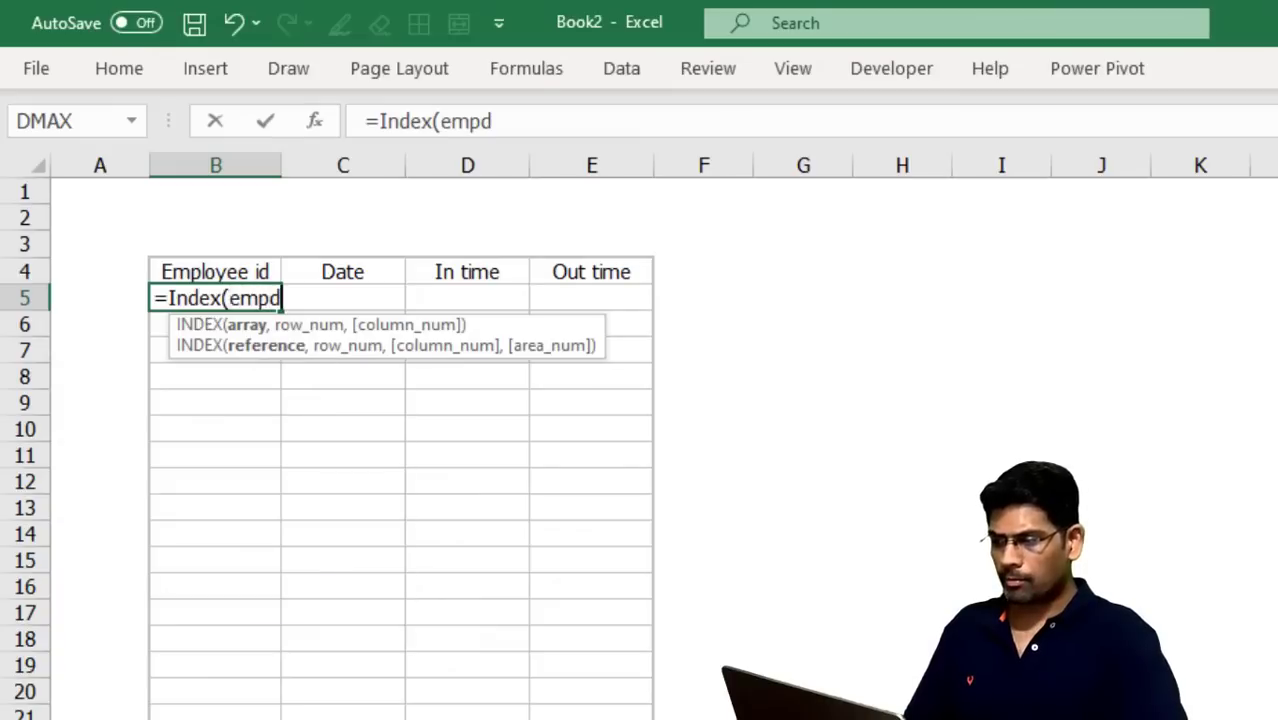
key("BackSpace")
key("Tab")
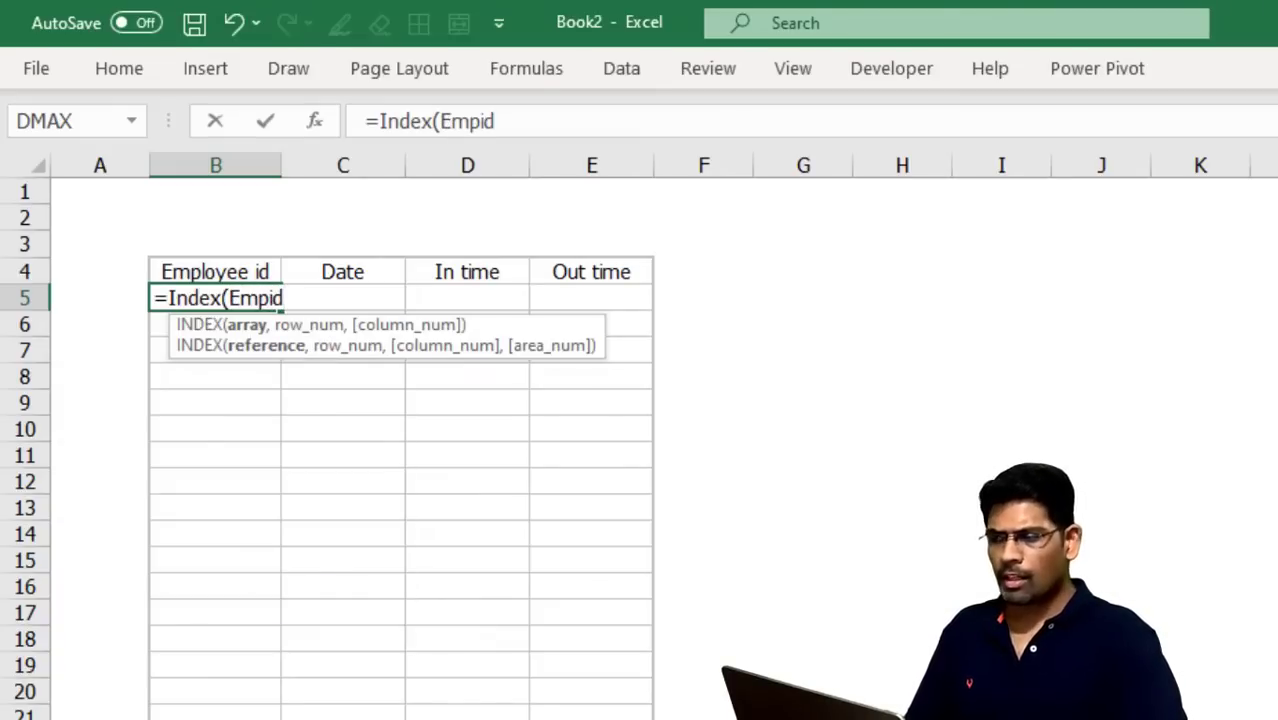
type("[")
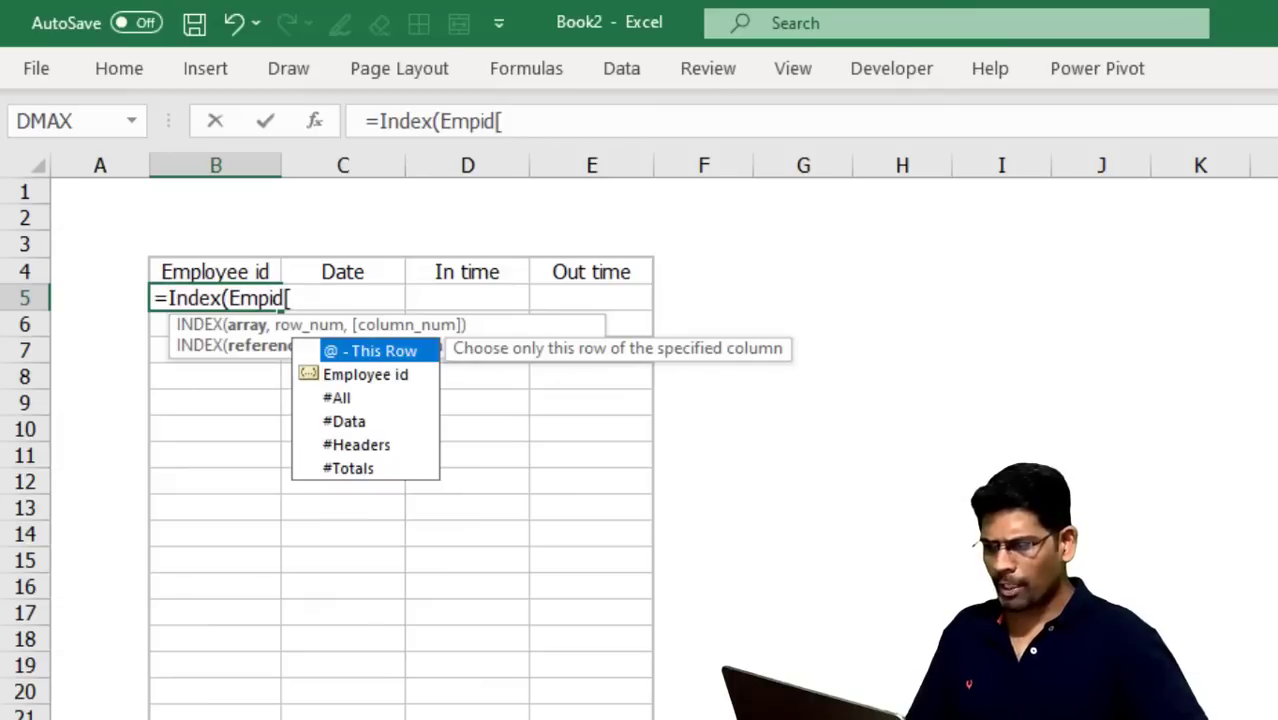
key("Down")
key("Tab")
type("]")
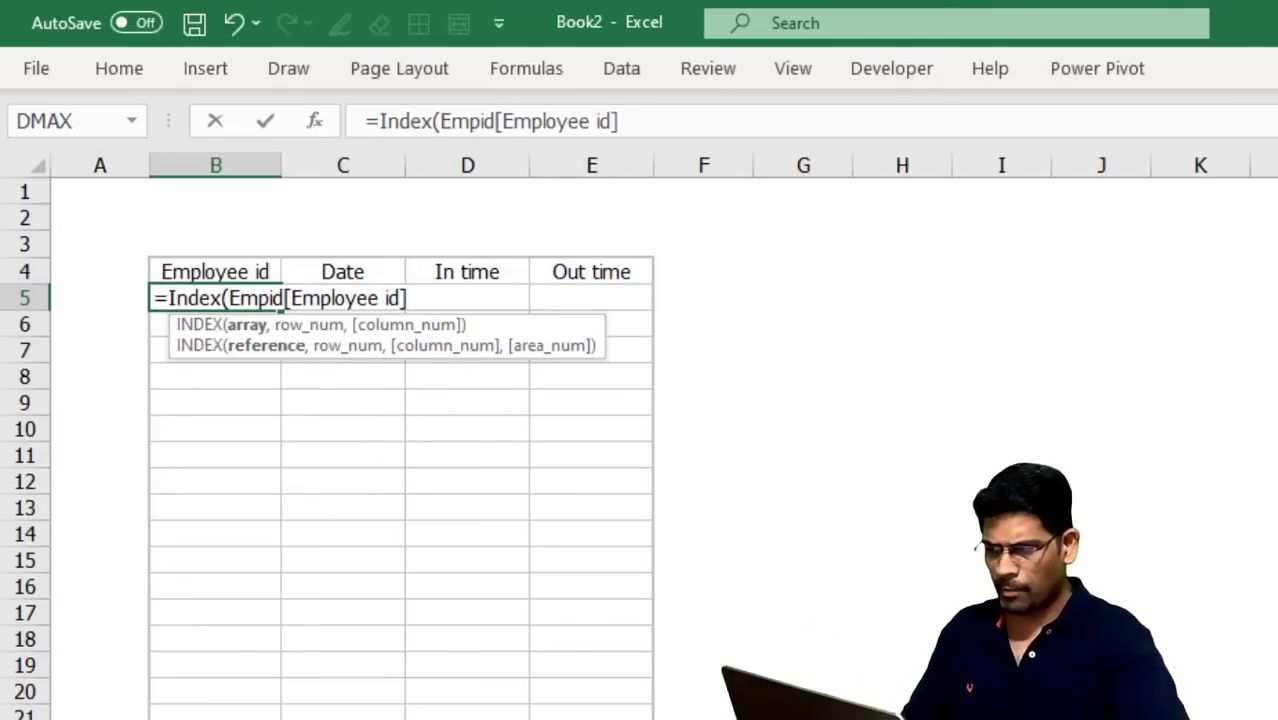
type(",")
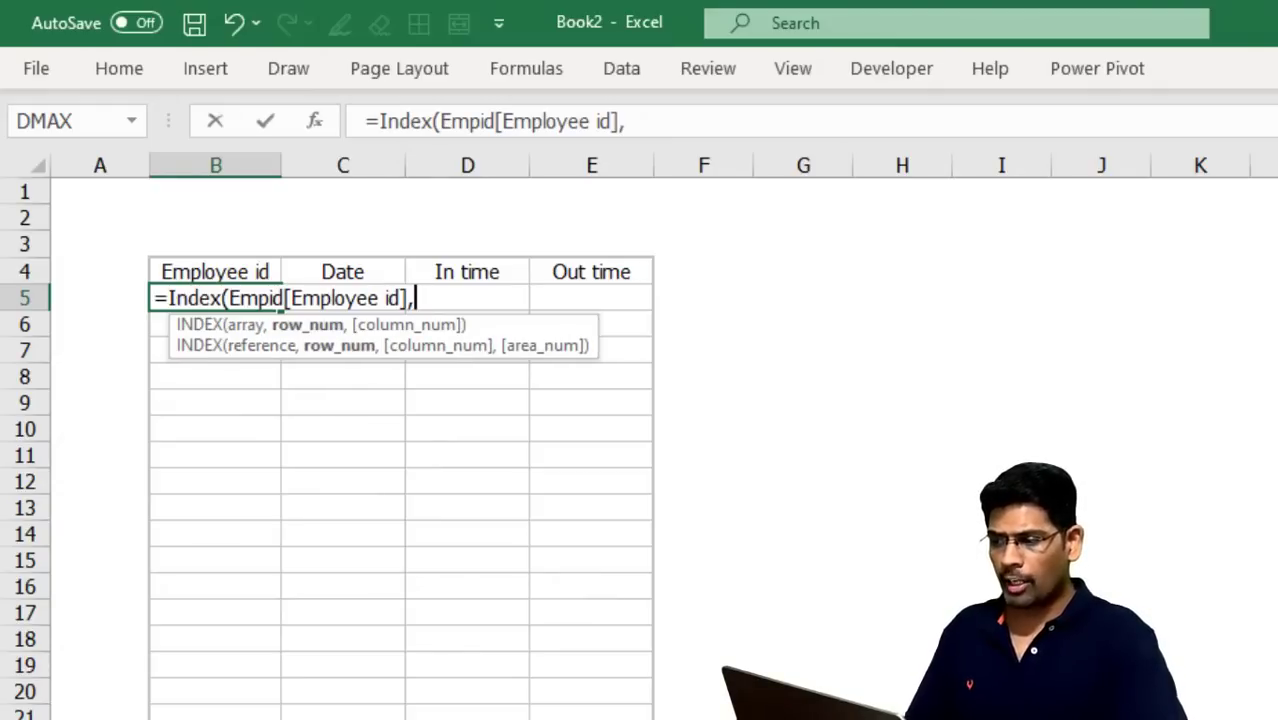
Complete the B5 formula with ROUNDUP(SEQUENCE(Nrecords)/Ndates,0) as the INDEX row number and enter it
type("roundup(")
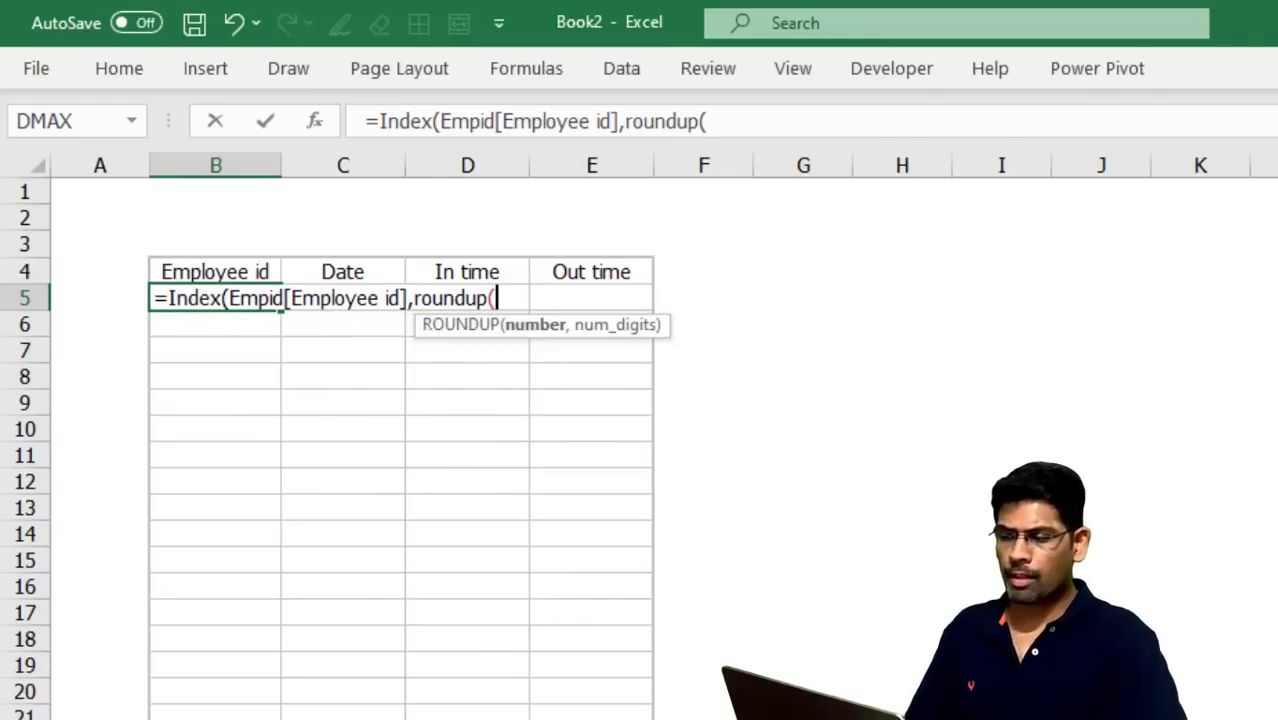
type("se")
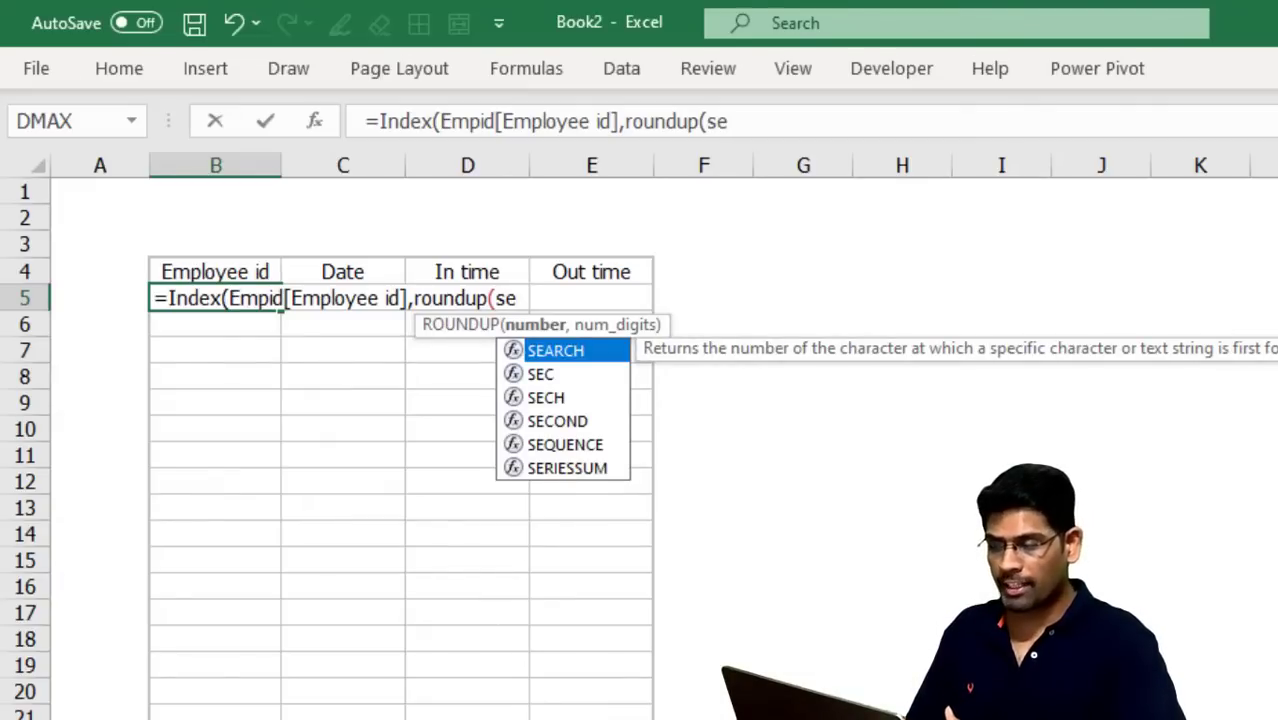
type("q")
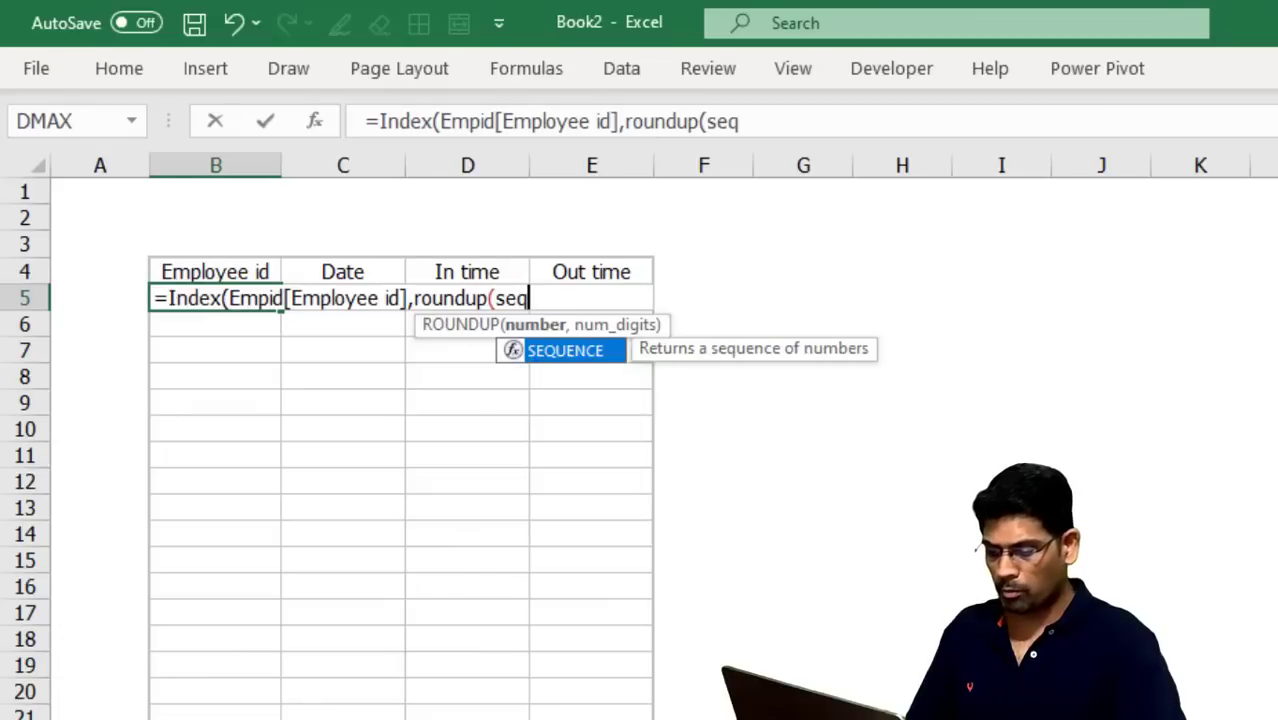
key("Tab")
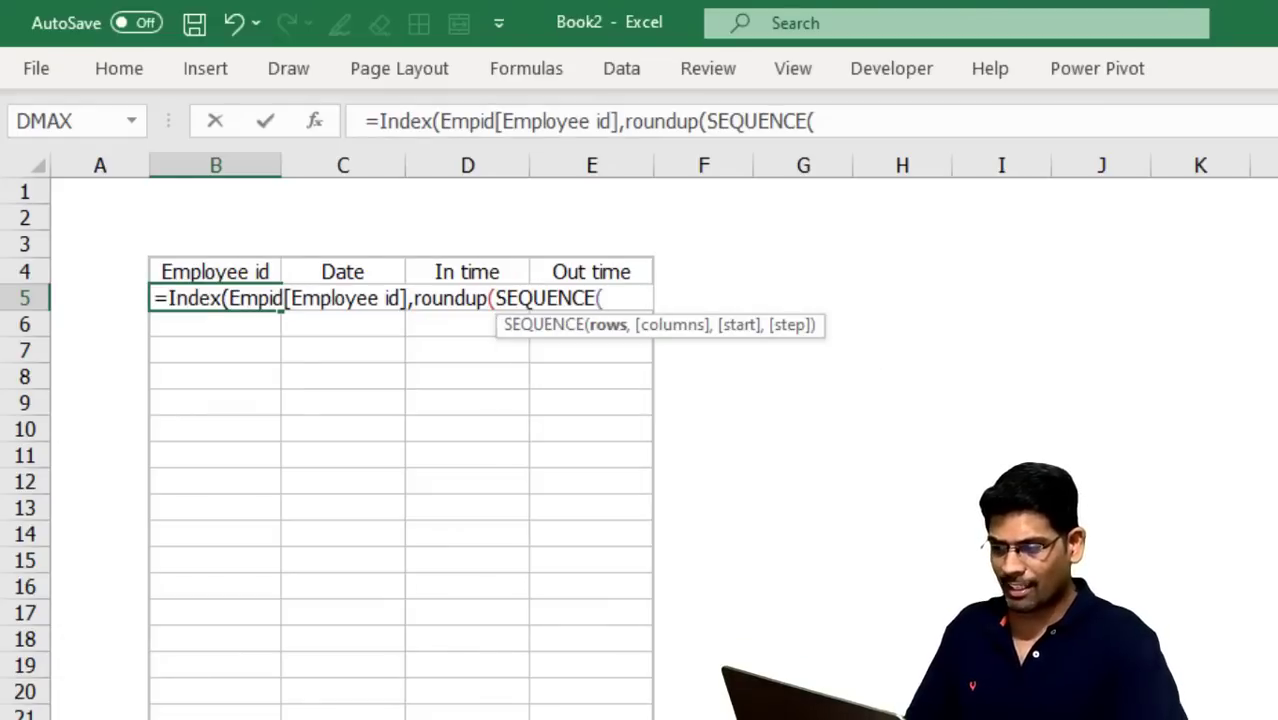
type("nre")
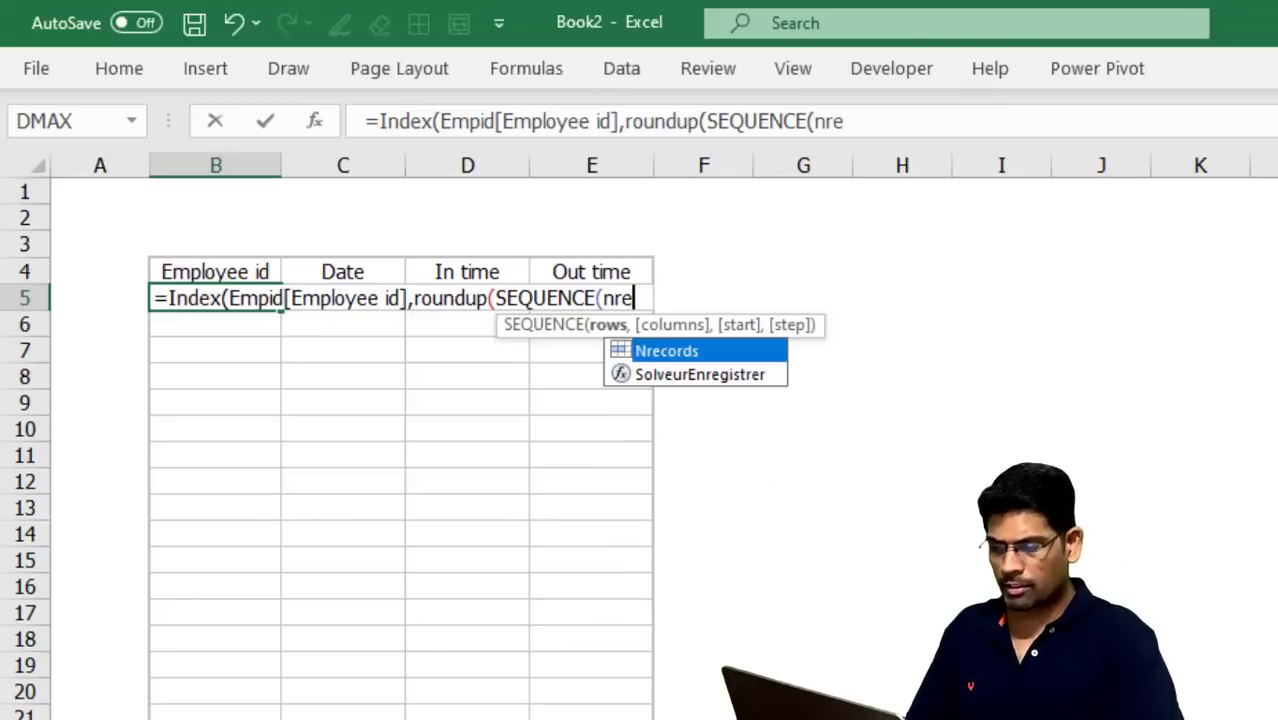
key("Tab")
type(")")
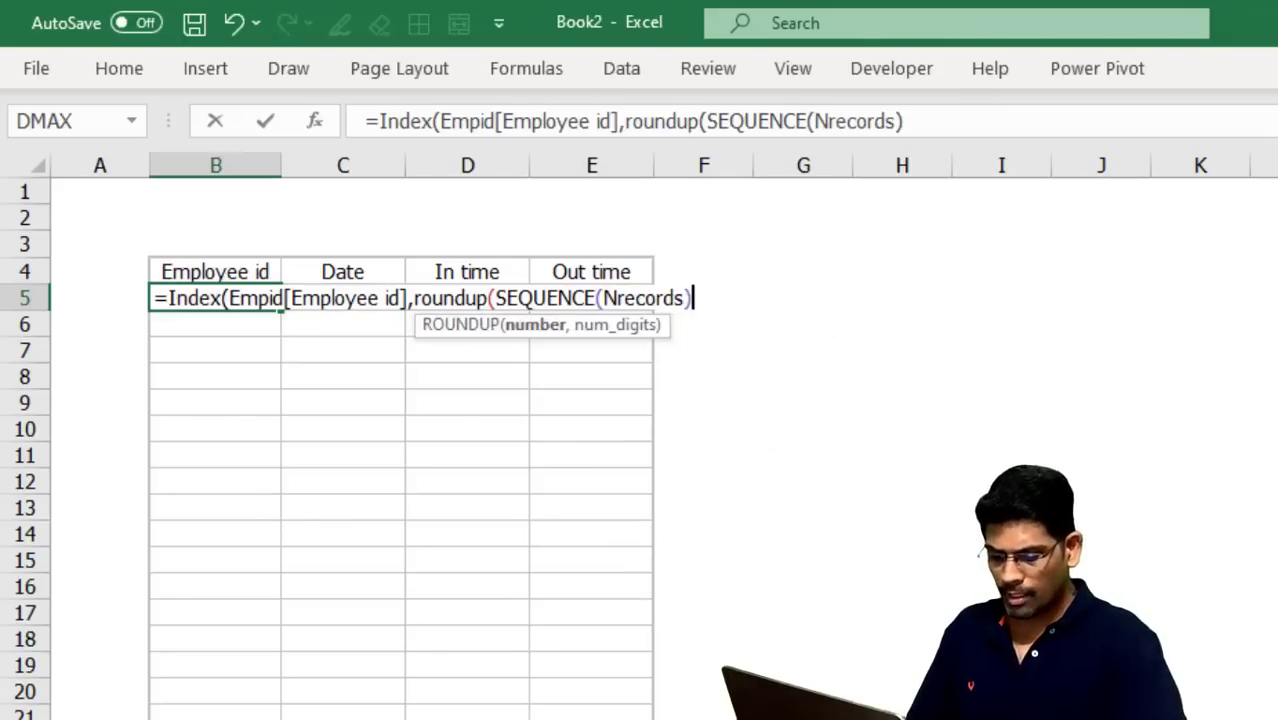
type("/ndat")
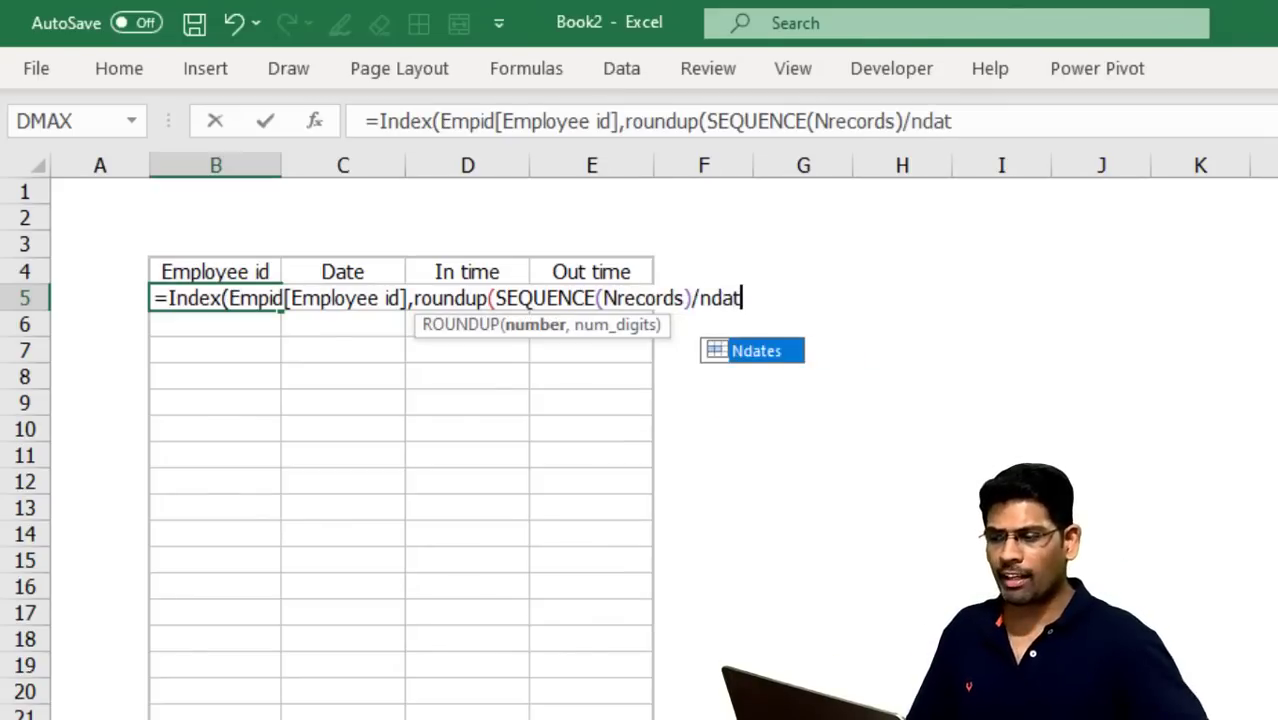
key("Tab")
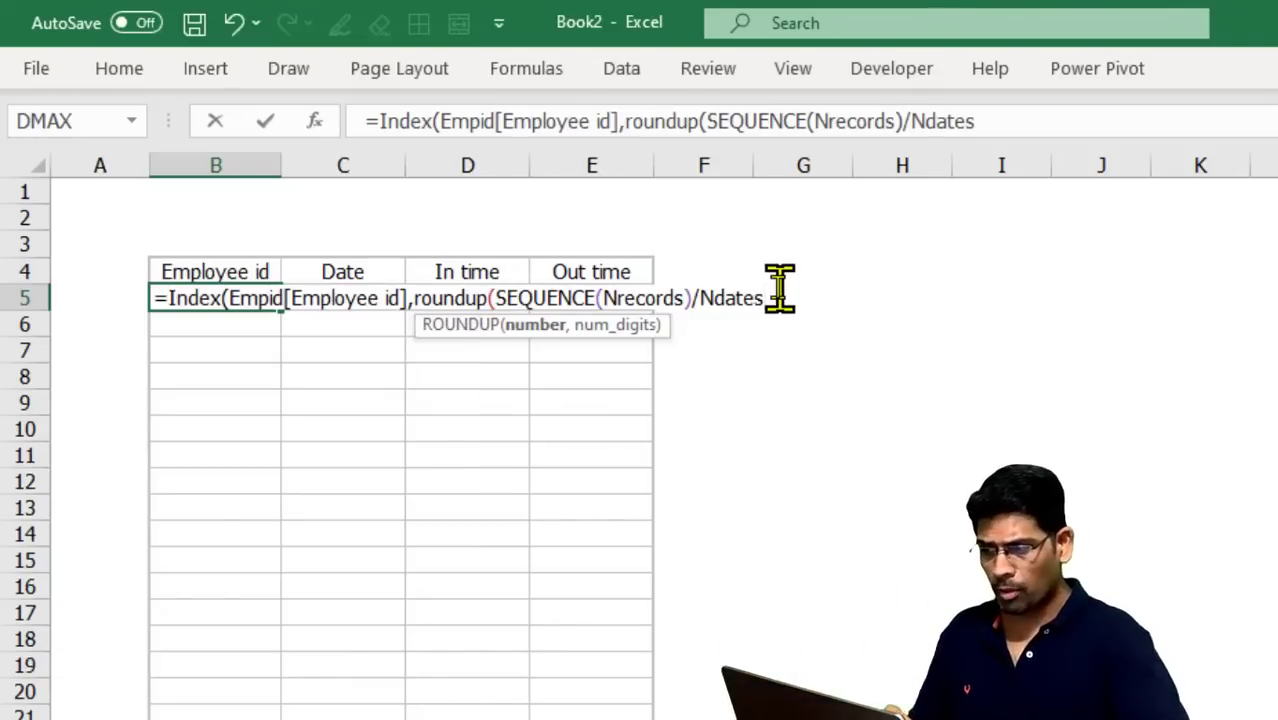
type(",0")
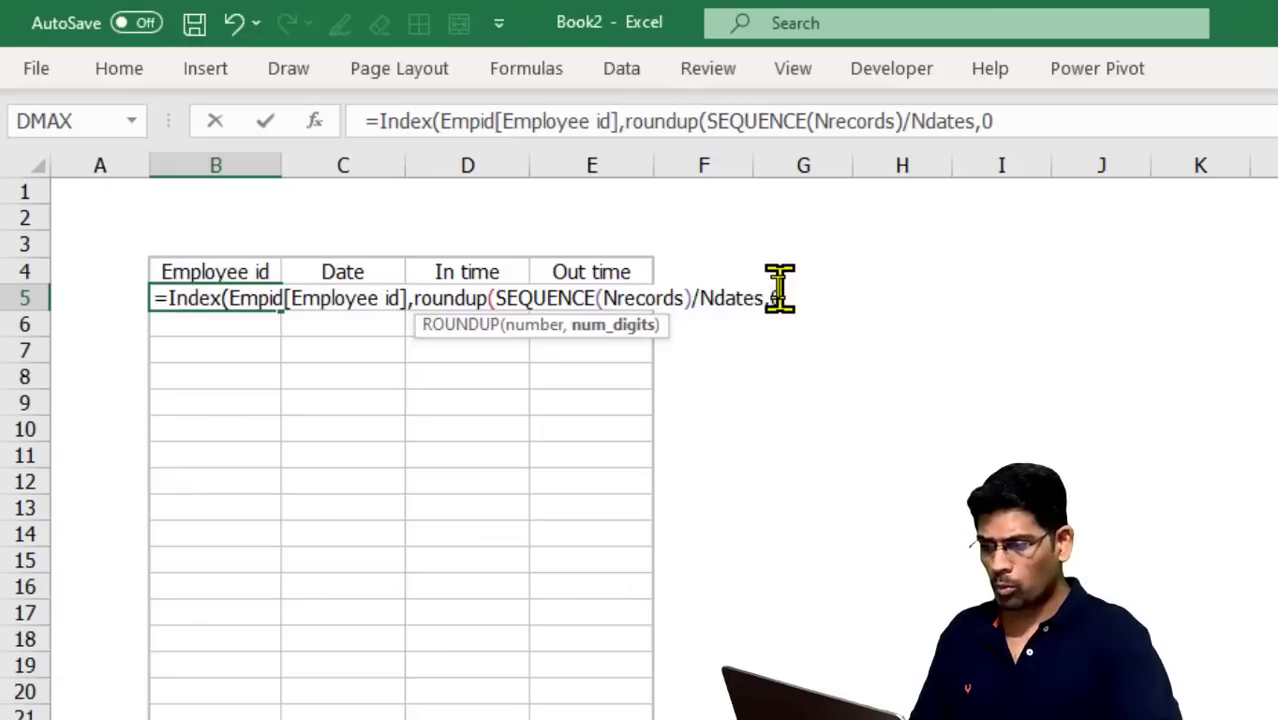
type("))")
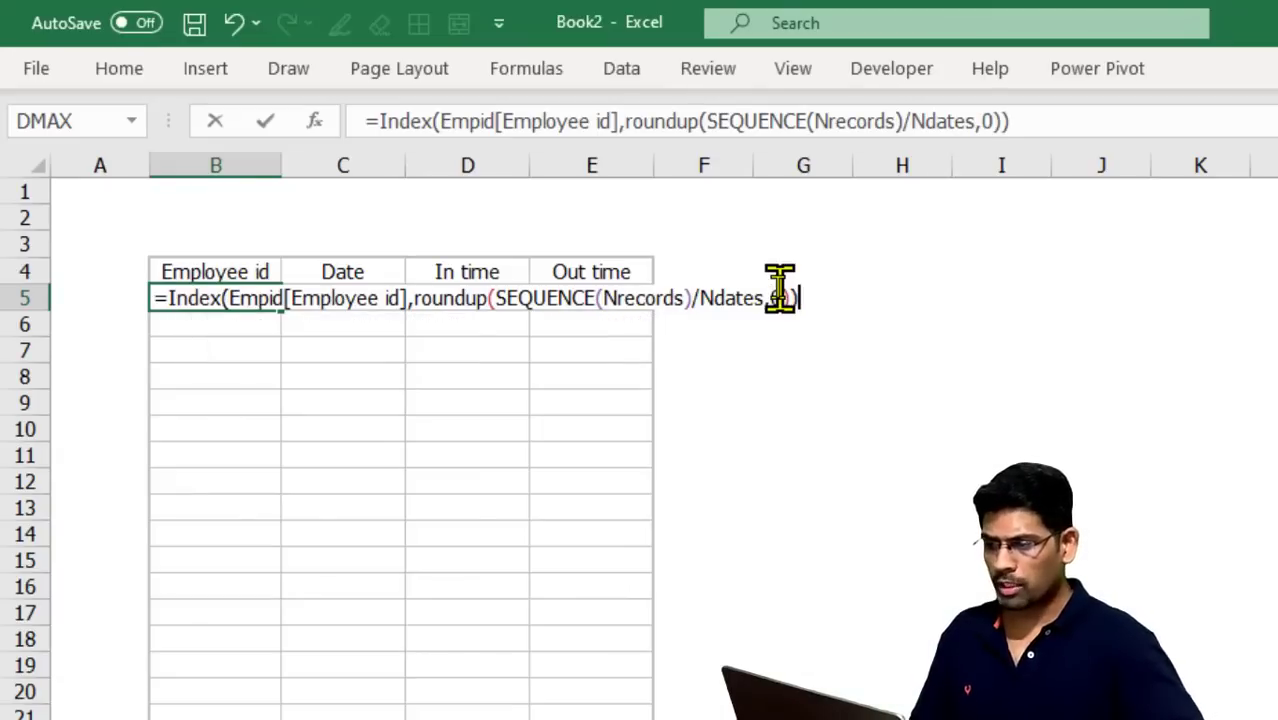
key("Return")
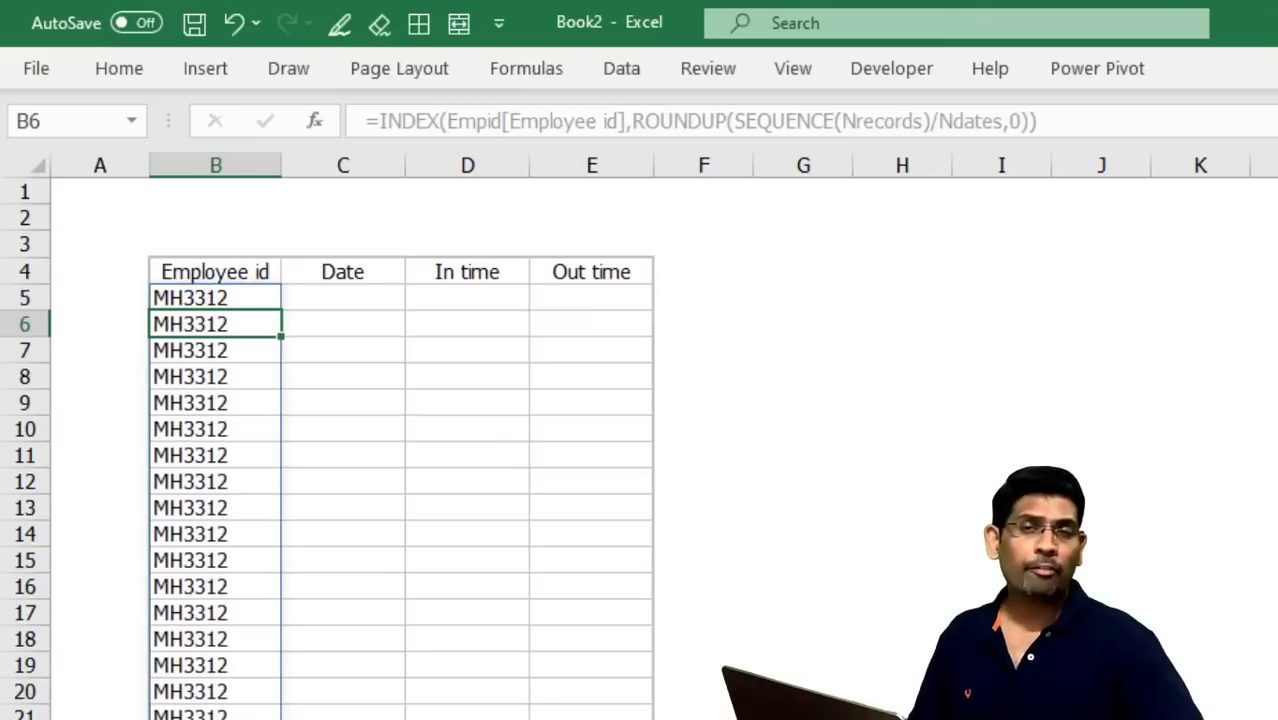
Start an INDEX formula in C5 under Date with DateList[Dates] as its array
left_click(343, 298)
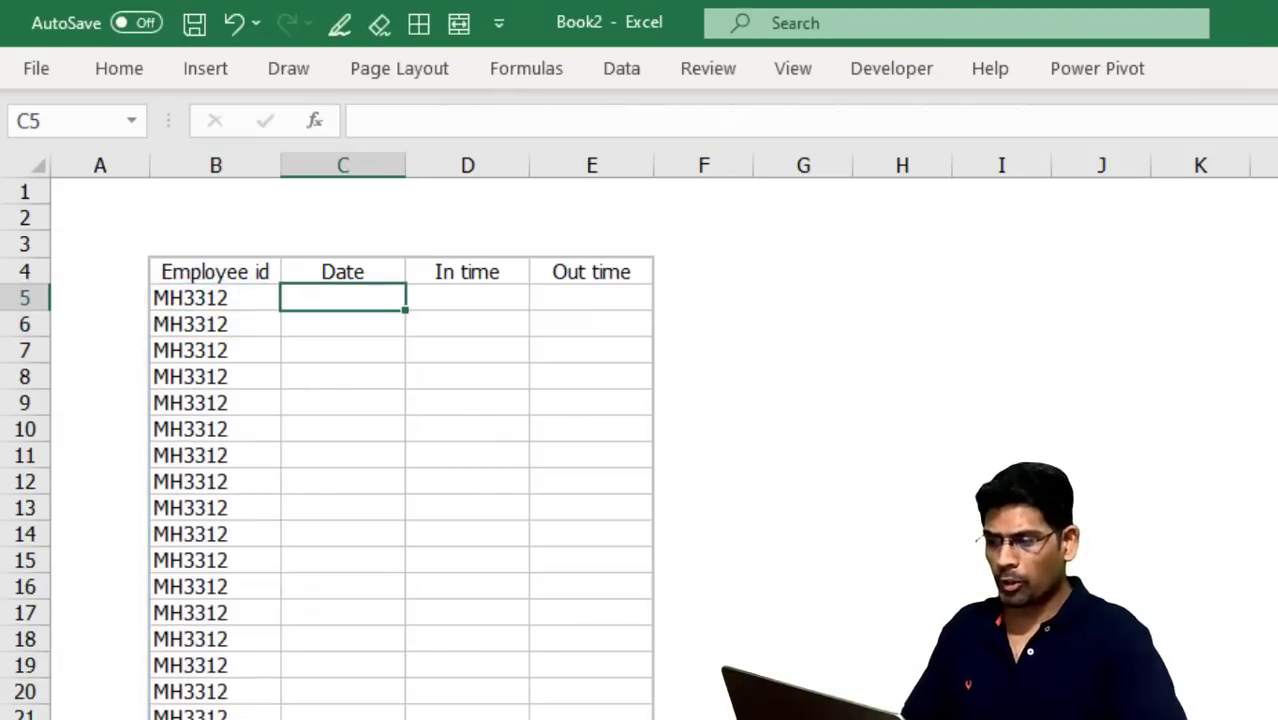
type("=Index")
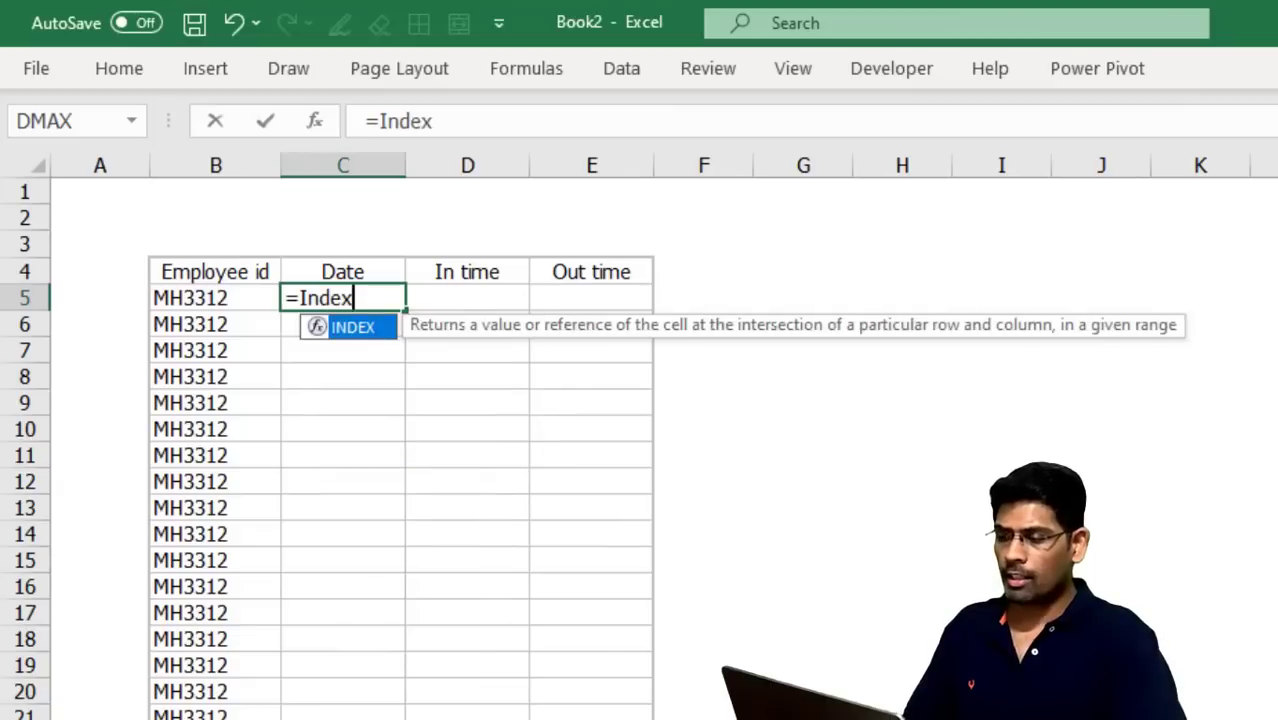
type("(date")
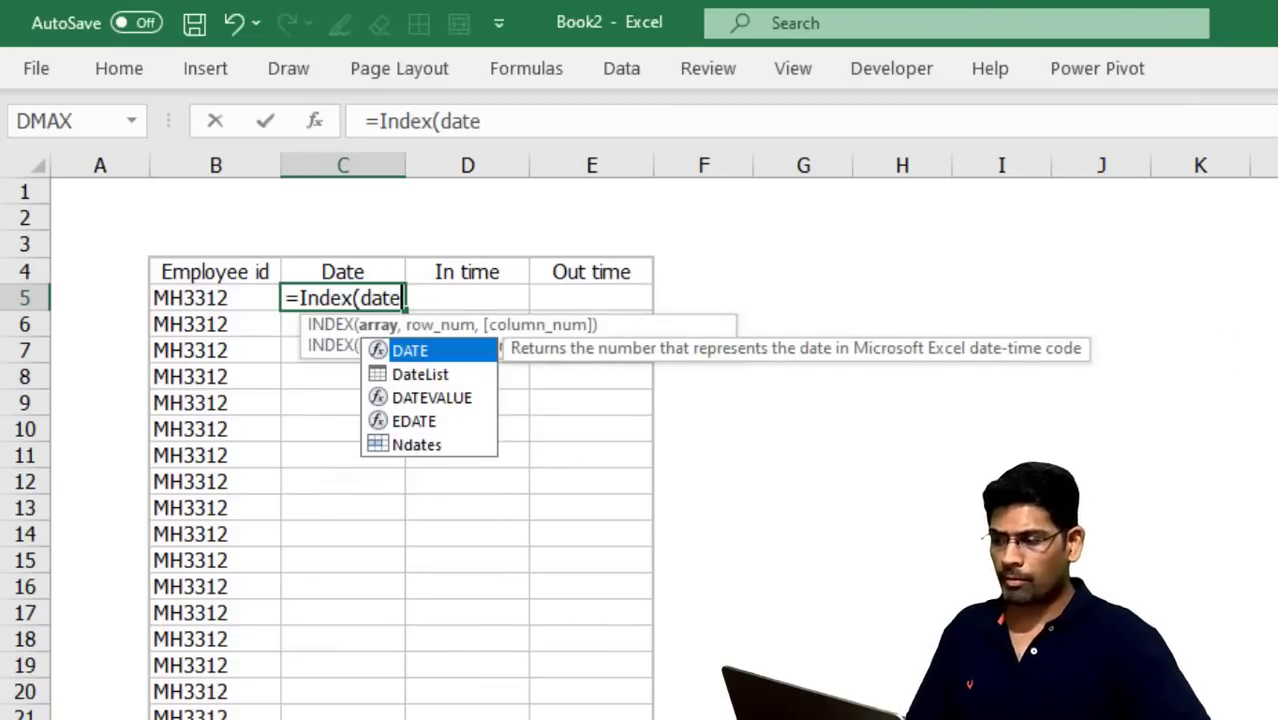
key("Down")
key("Tab")
type("[dat")
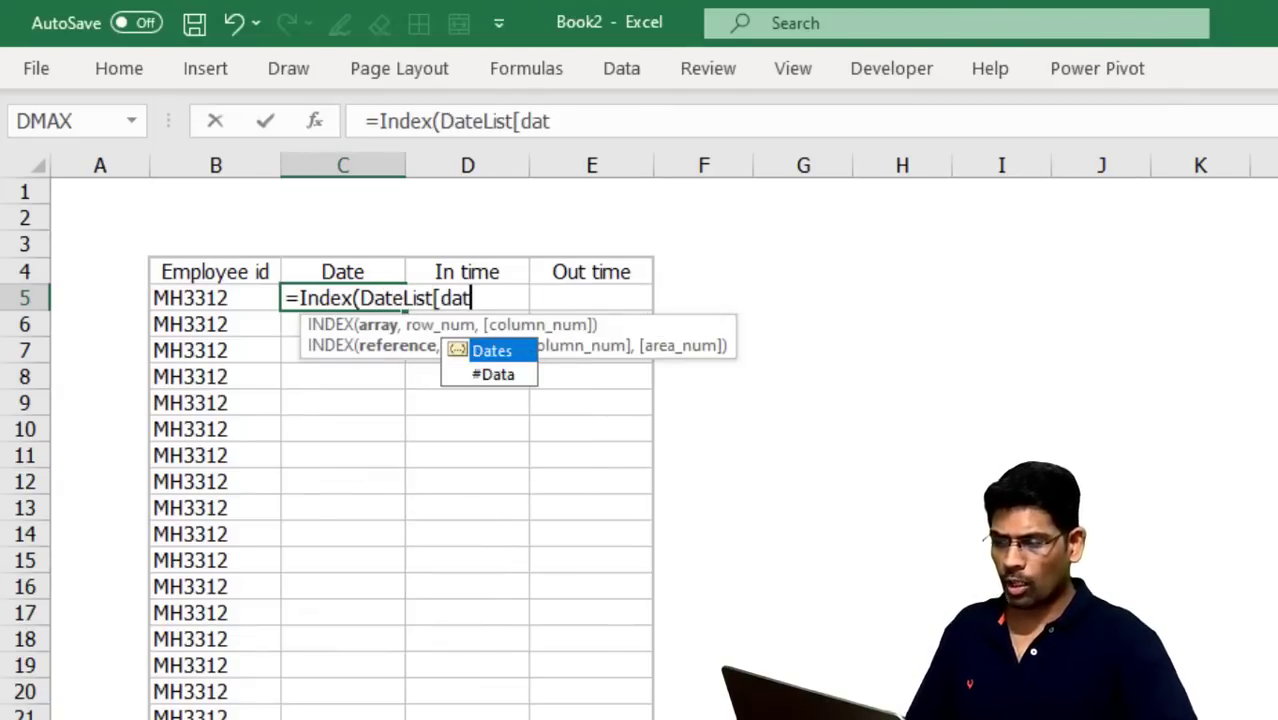
key("Tab")
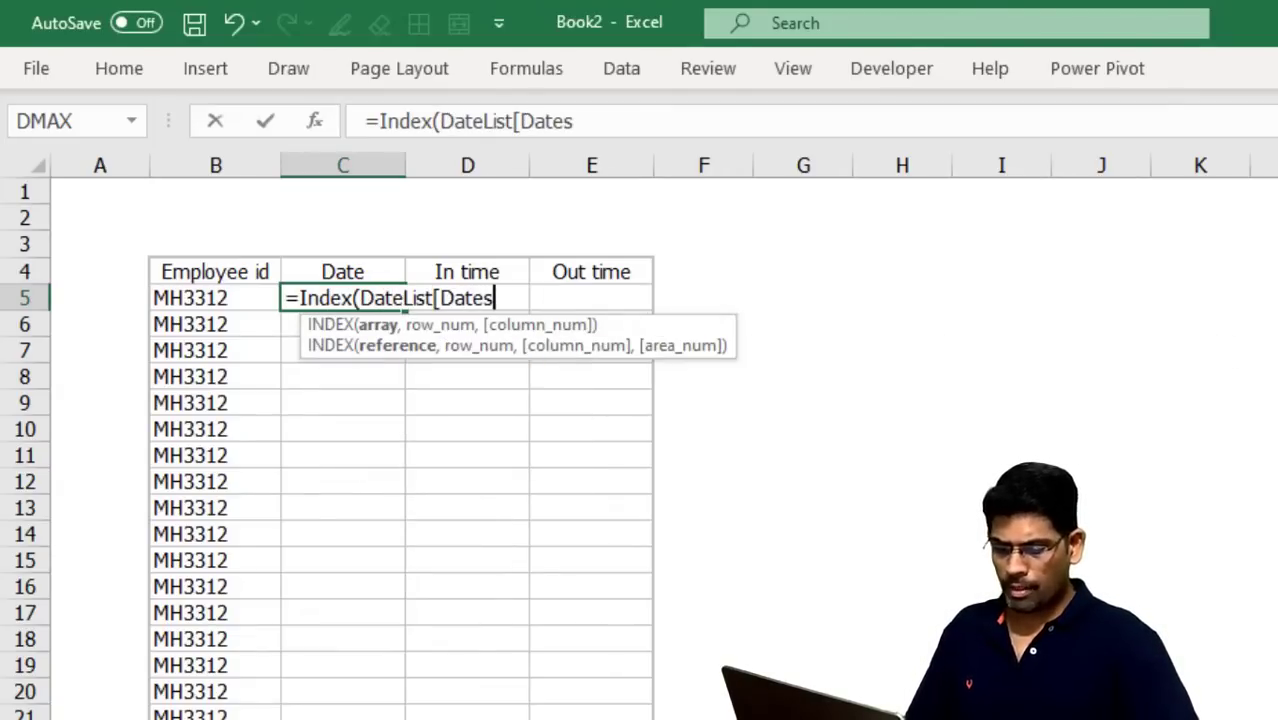
type("].")
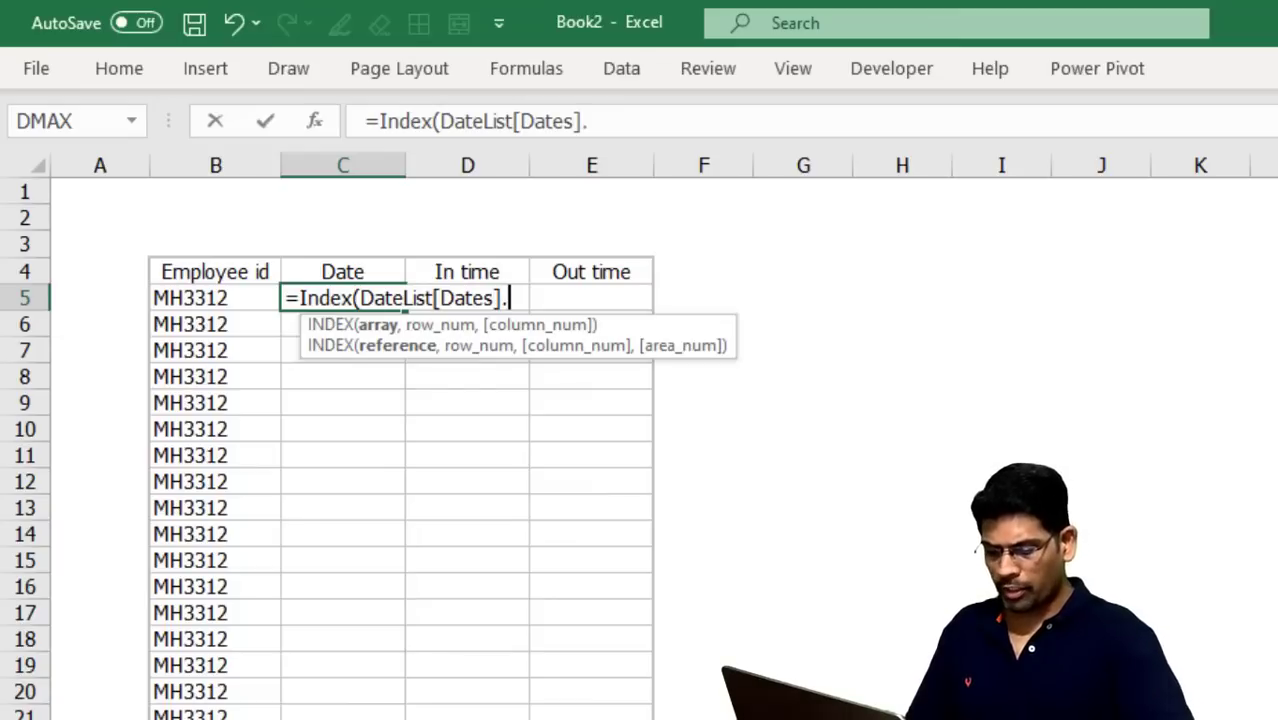
key("BackSpace")
Begin the row number argument of the C5 formula with MOD, using SEQUENCE(Nrecords) as its number
type(",mod")
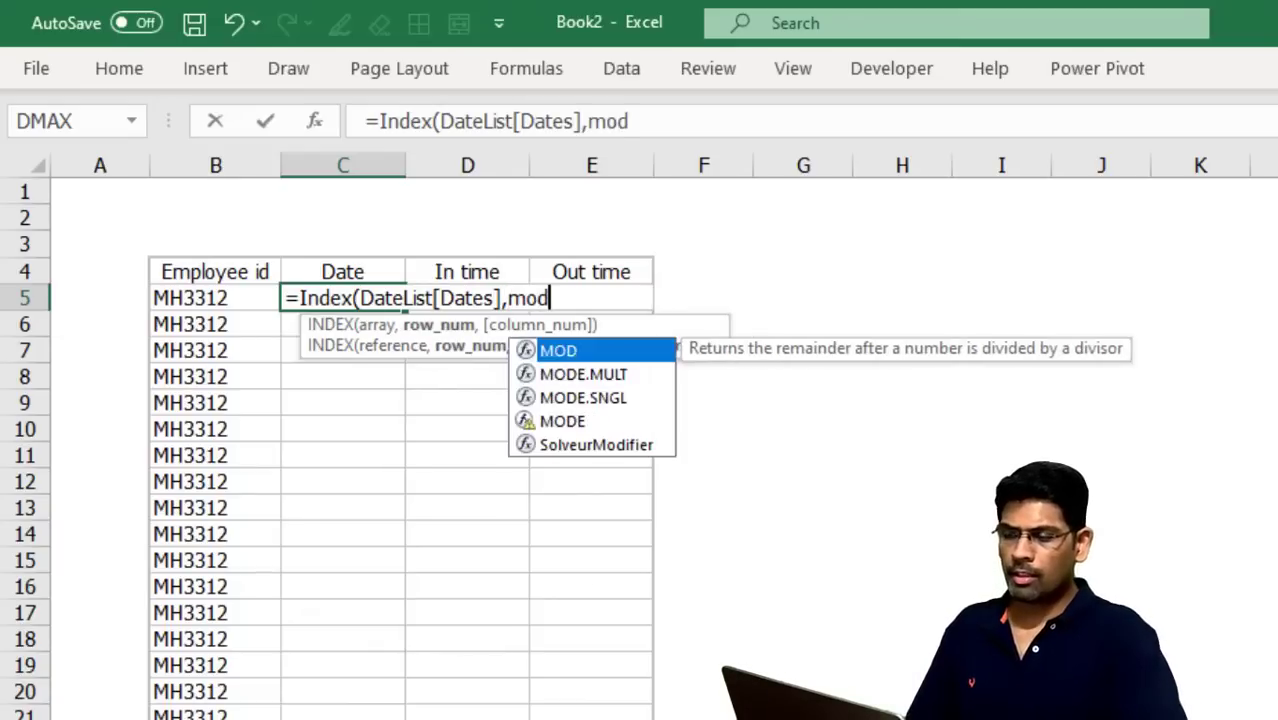
type("(seq")
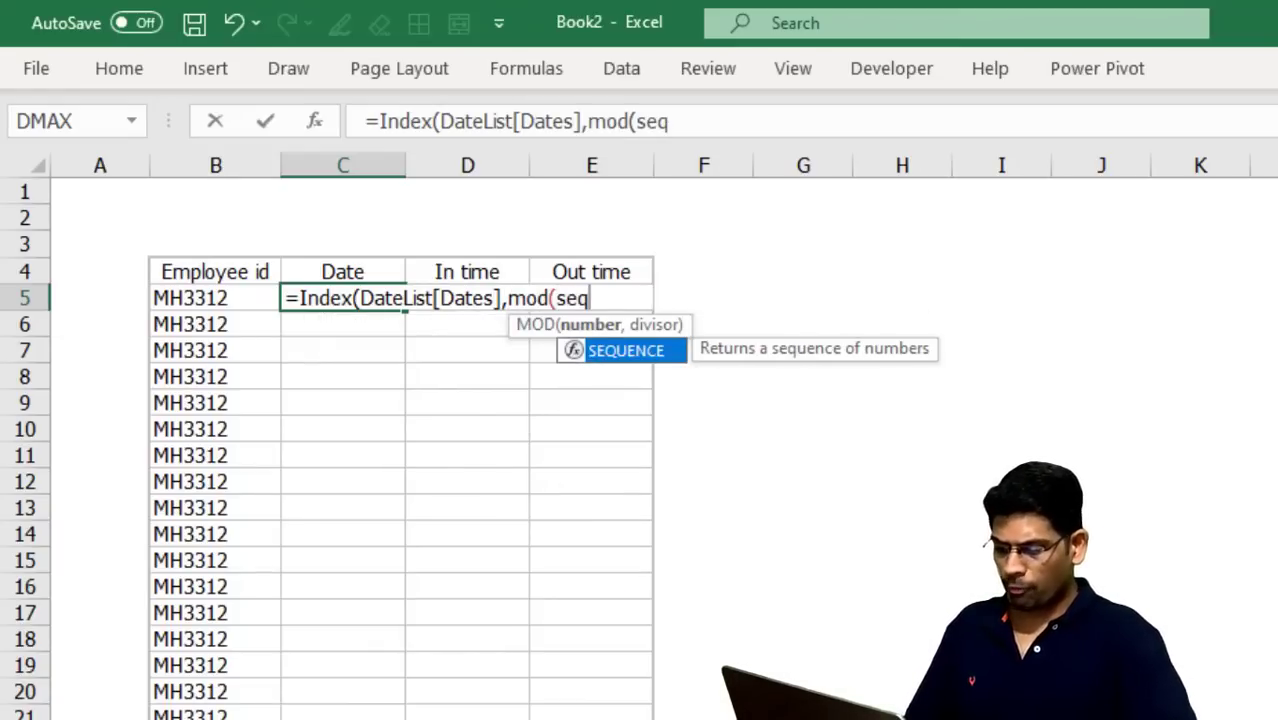
key("Tab")
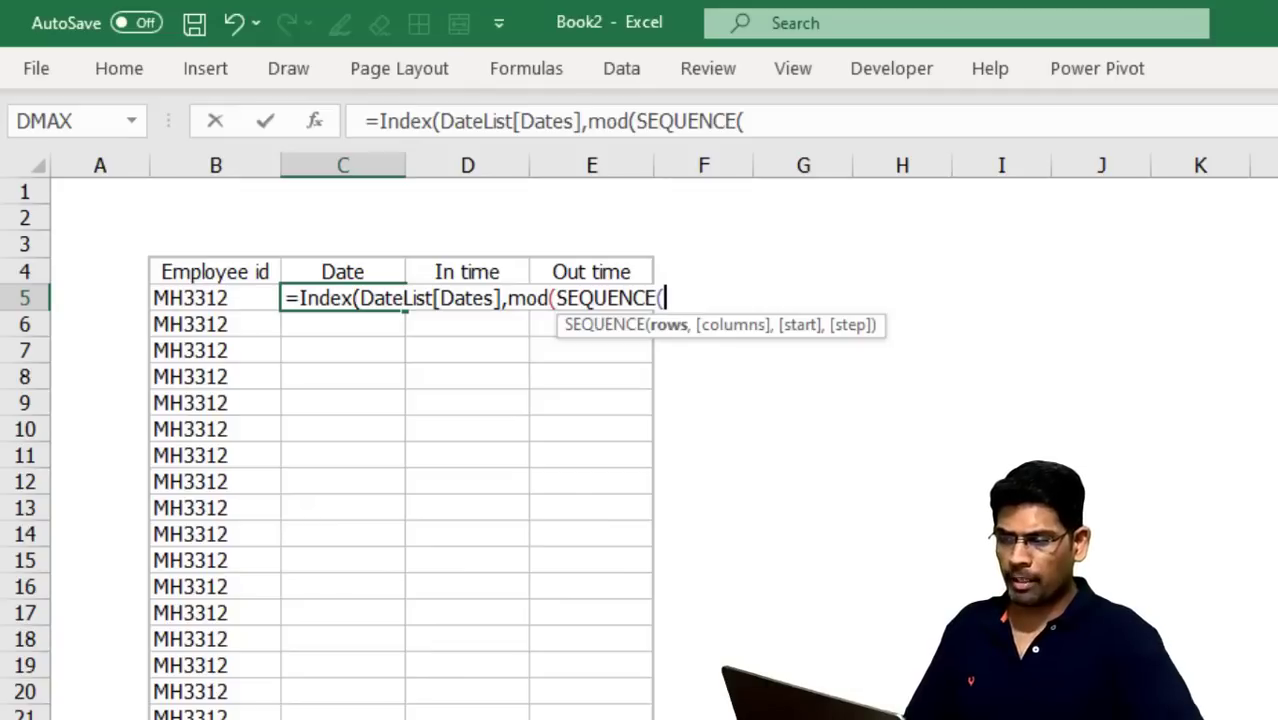
type("n")
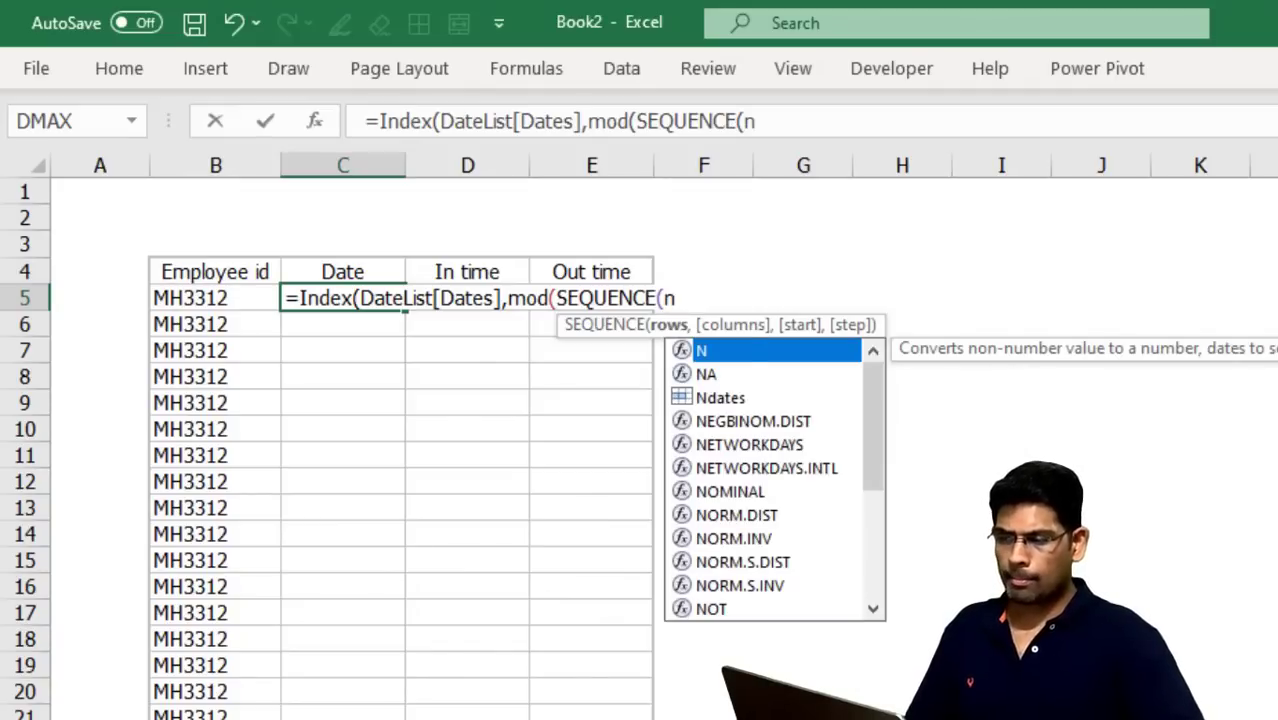
type("re")
key("Tab")
type(")")
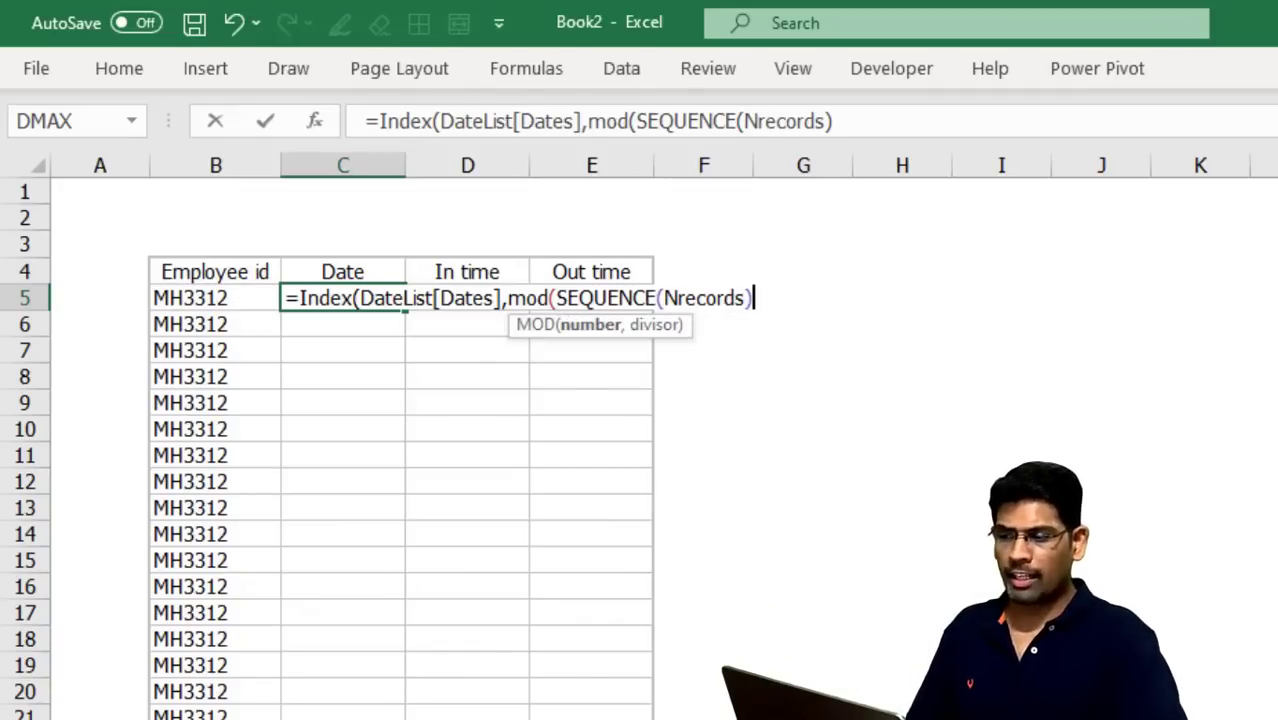
Subtract 1 from SEQUENCE(Nrecords) in the number argument of the C5 formula's MOD function
type(",")
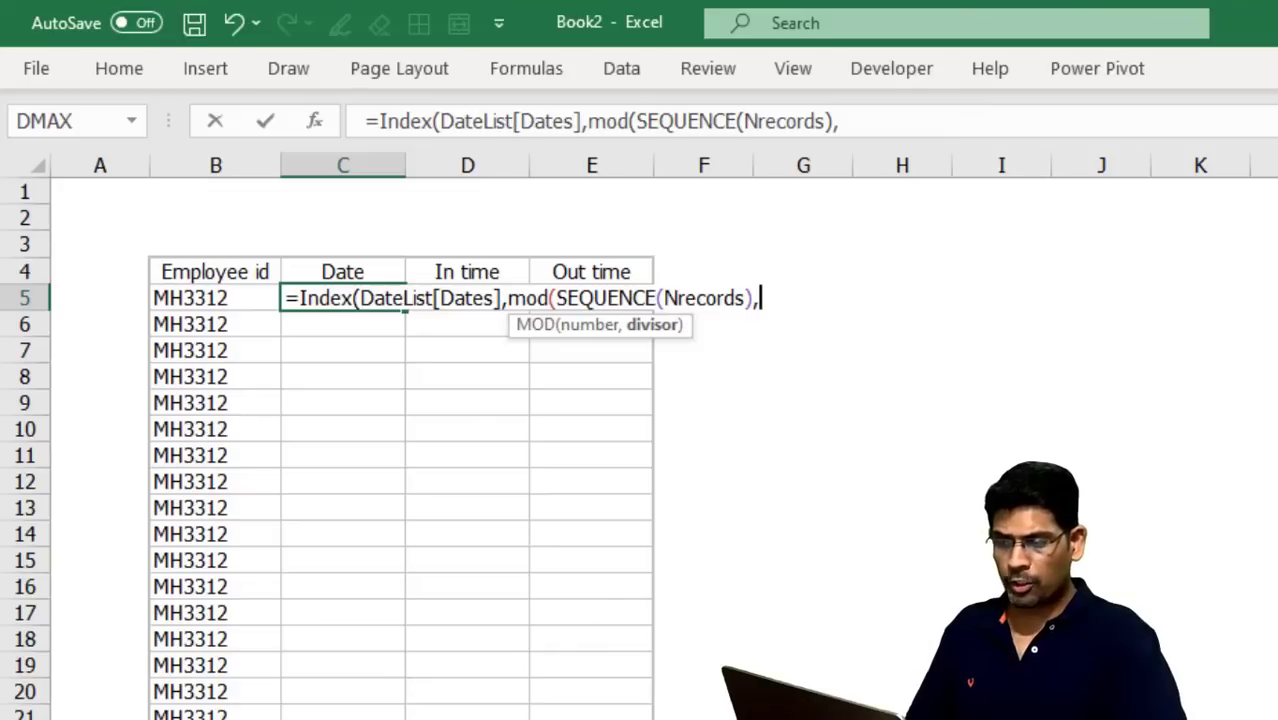
key("BackSpace")
type("-1,Ndate")
key("BackSpace")
key("BackSpace")
key("BackSpace")
key("BackSpace")
key("BackSpace")
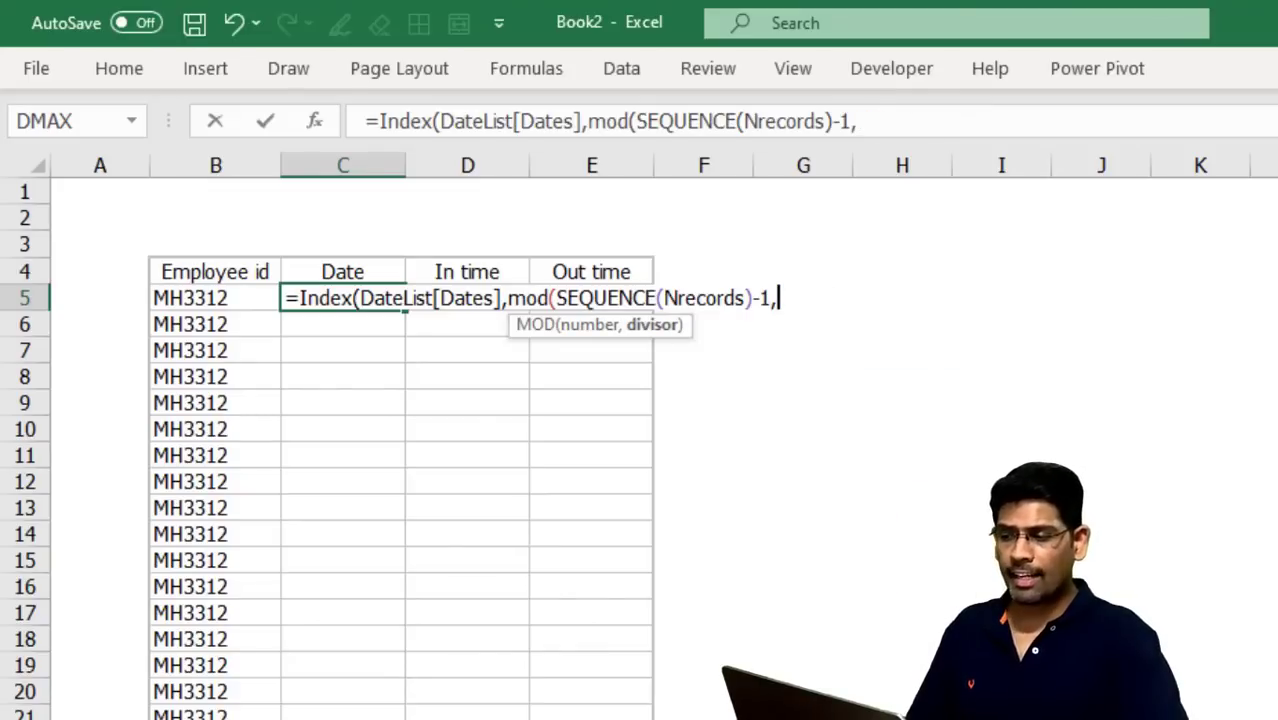
Complete the C5 formula with Ndates as the MOD divisor and +1 after MOD, and enter it
type("ndate")
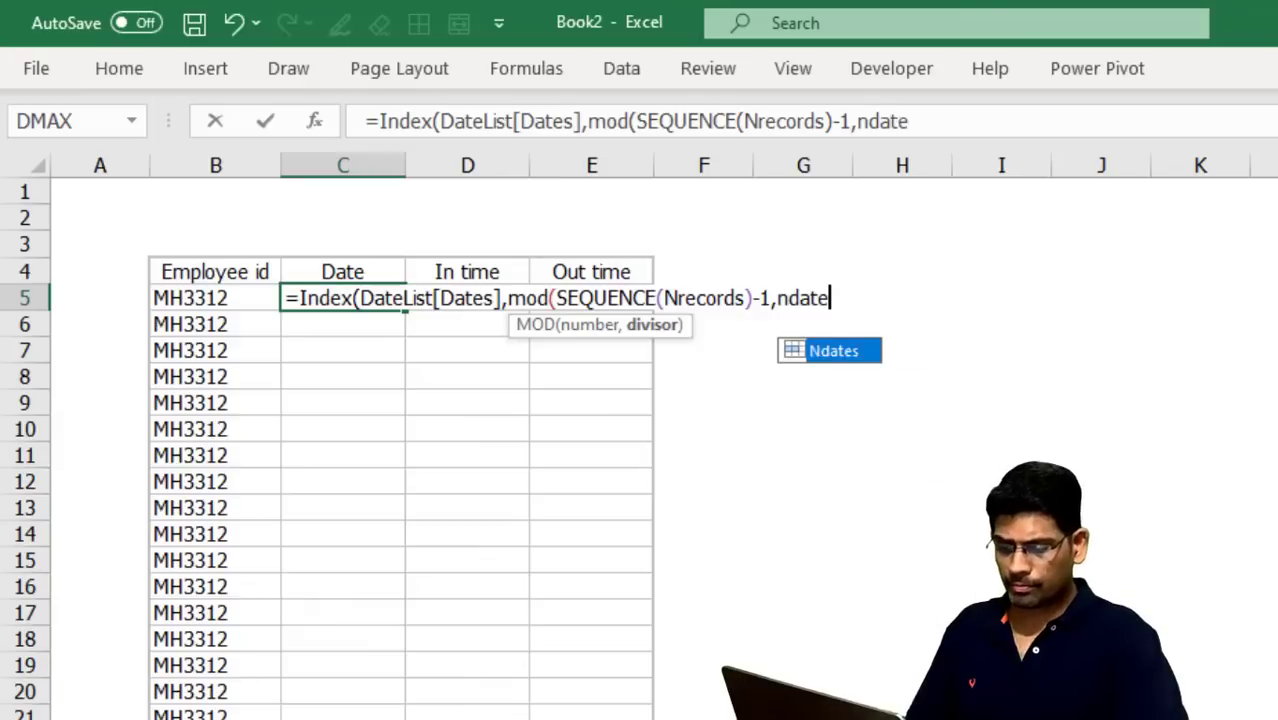
key("Tab")
type(")")
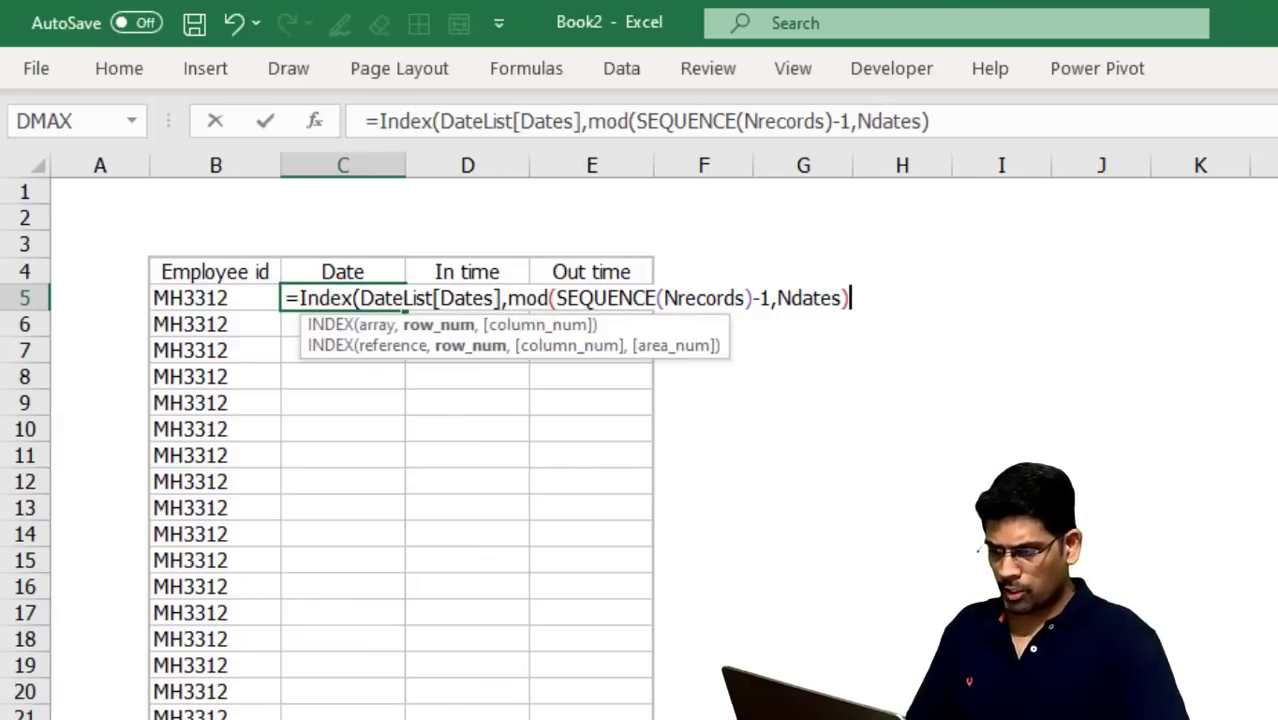
type("+1")
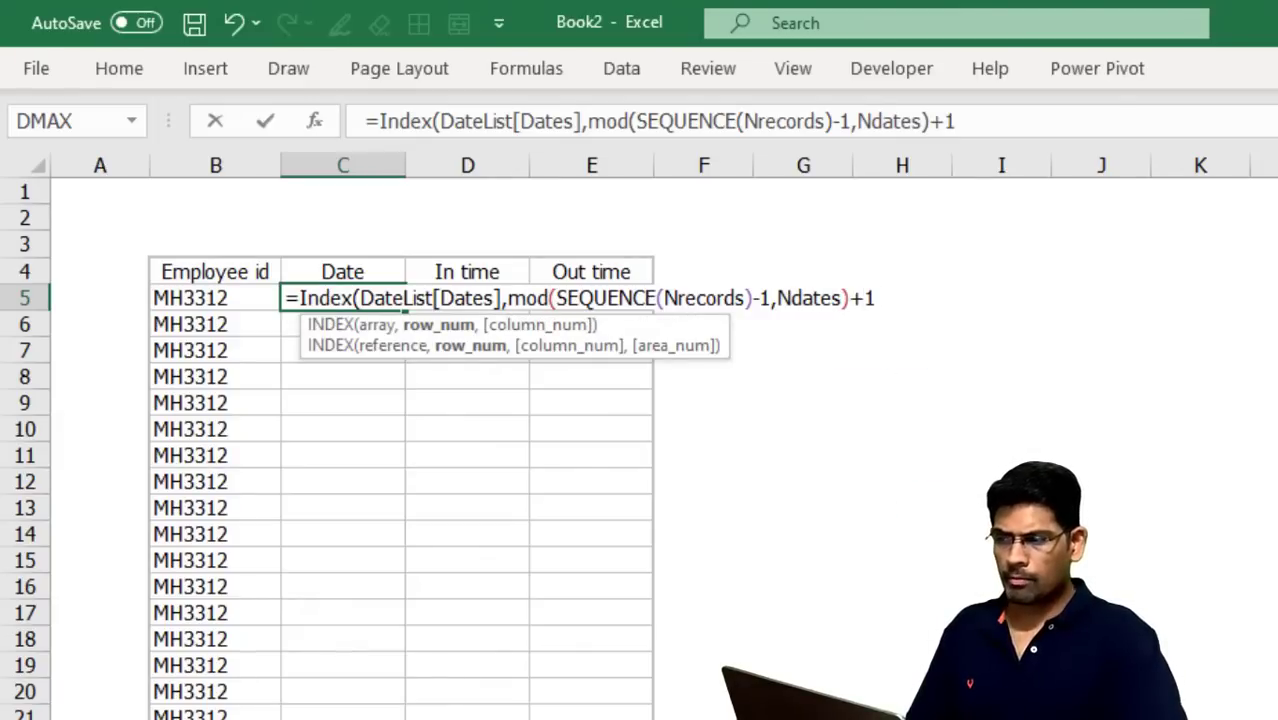
type(")")
key("Return")
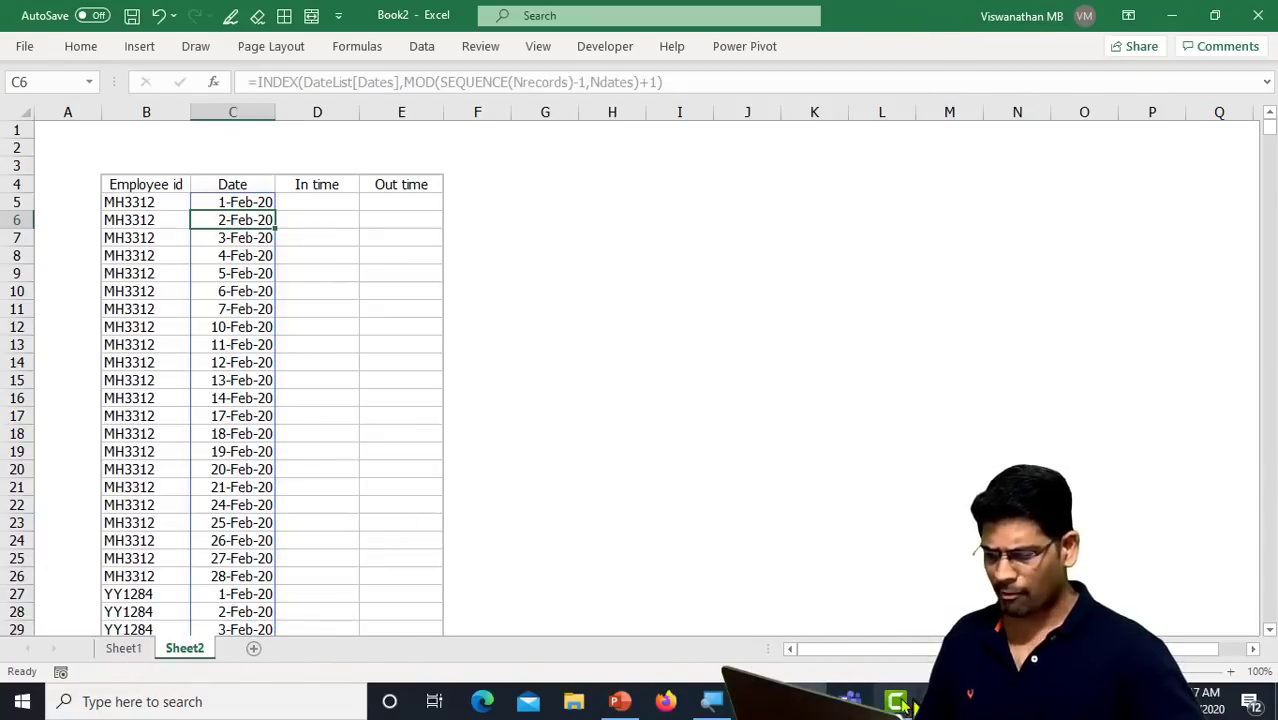
On Sheet1, copy the block in columns J to P from row 1 down to row 2580
left_click(122, 652)
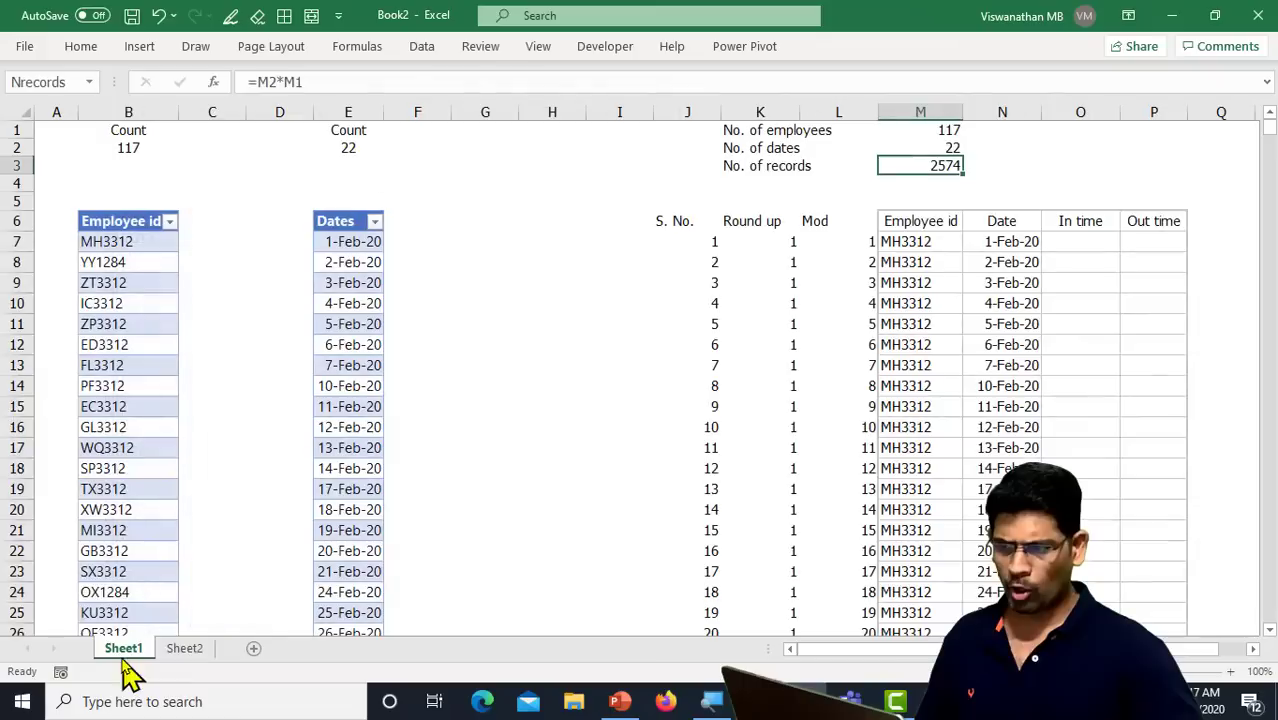
left_click_drag(688, 130, 1133, 323)
key("End")
key("shift+Down")
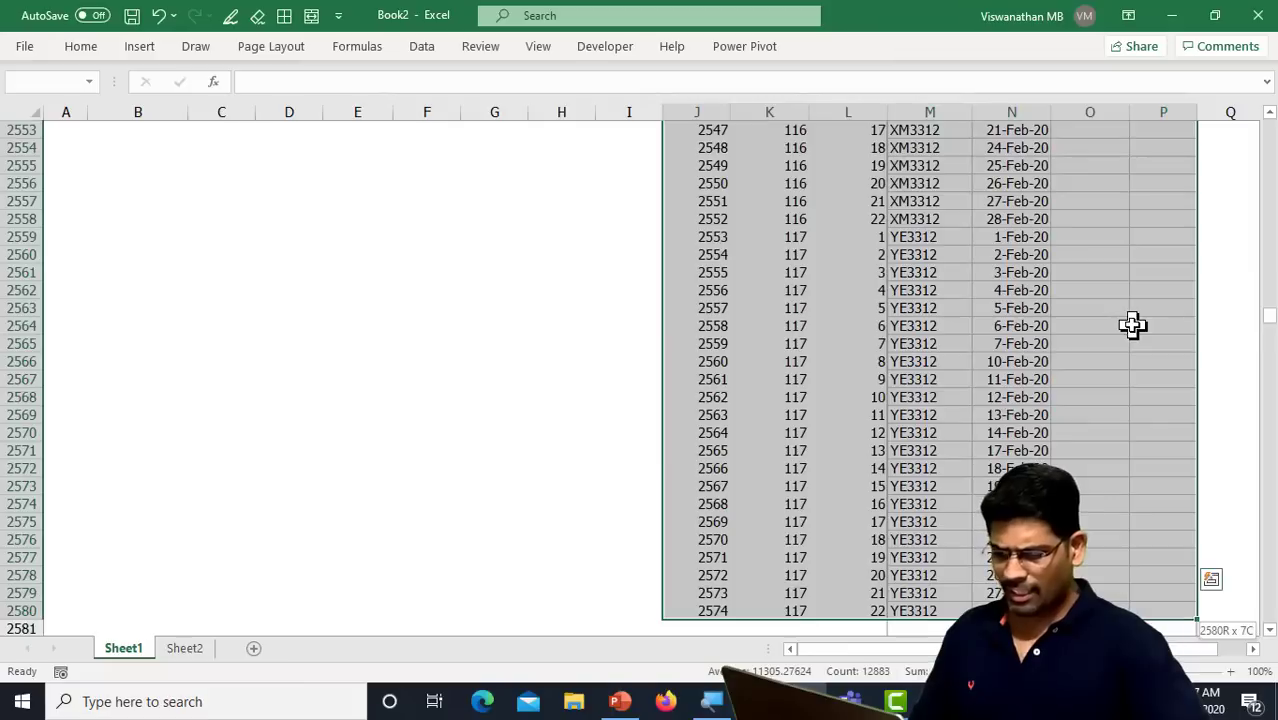
key("ctrl+c")
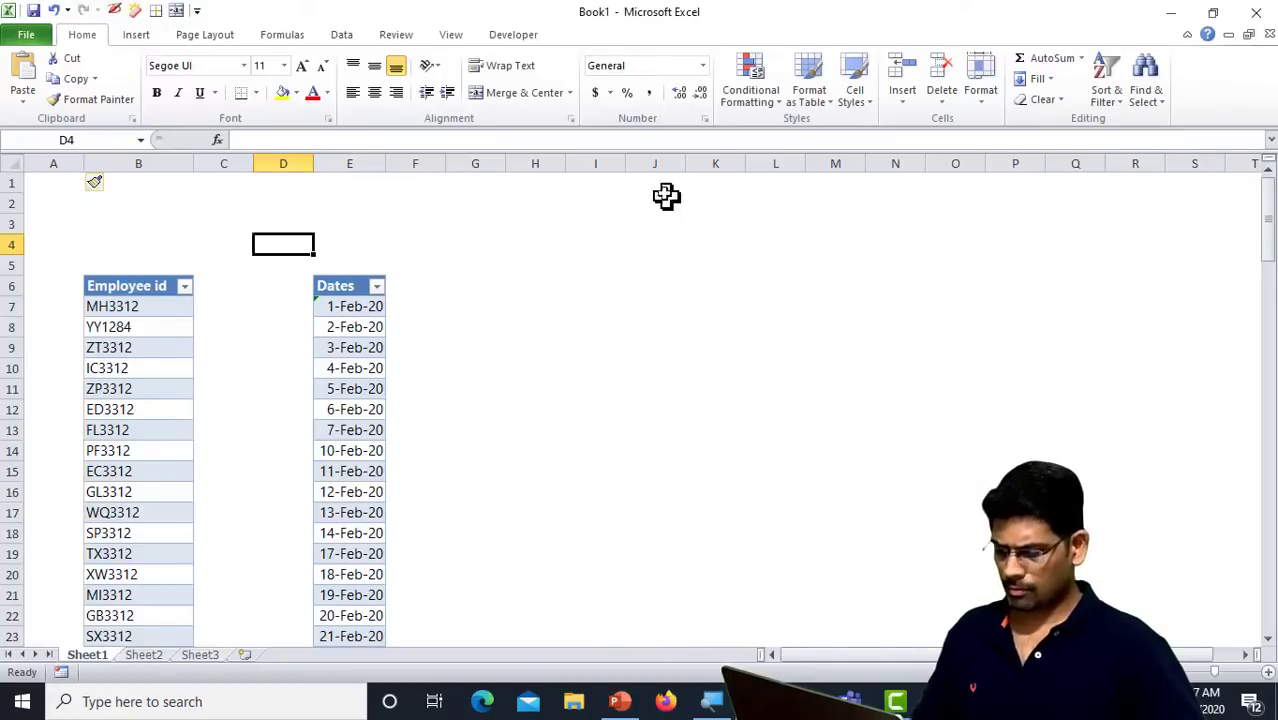
Switch to Book1 in the older Excel version and paste the copied block at J1, accepting formulas as values
left_click(654, 182)
key("ctrl+v")
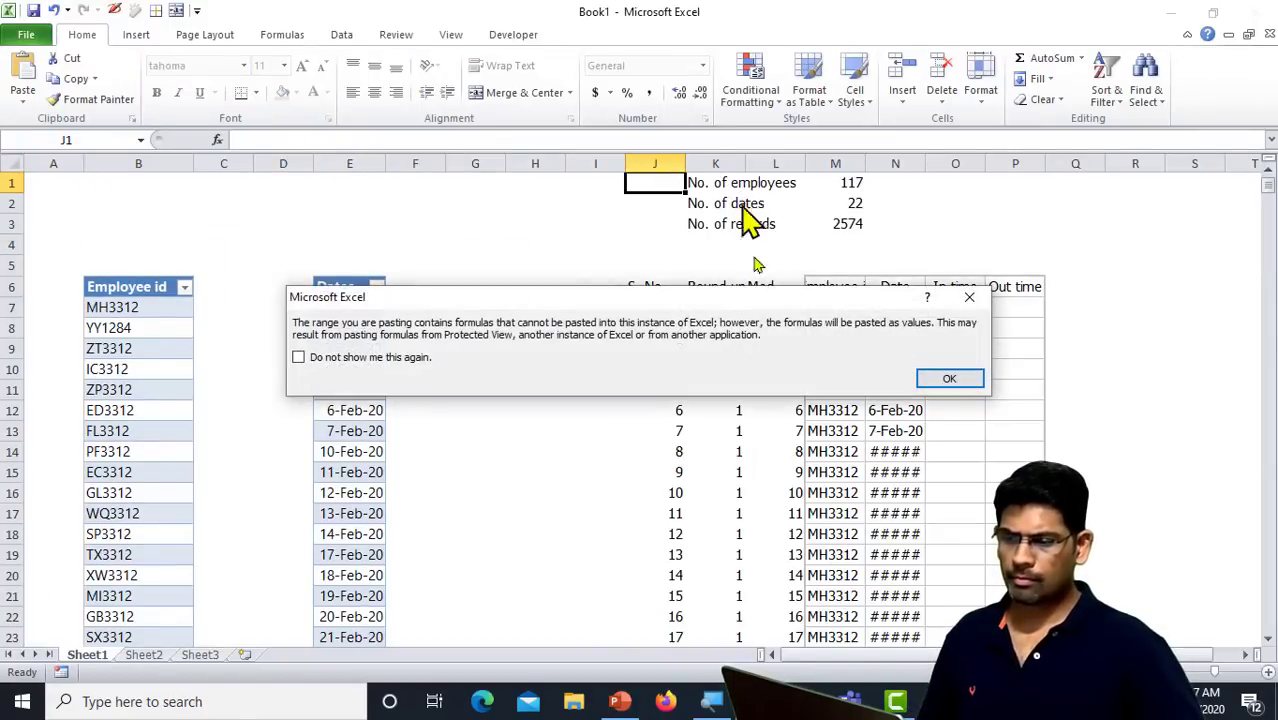
left_click(947, 377)
left_click(703, 322)
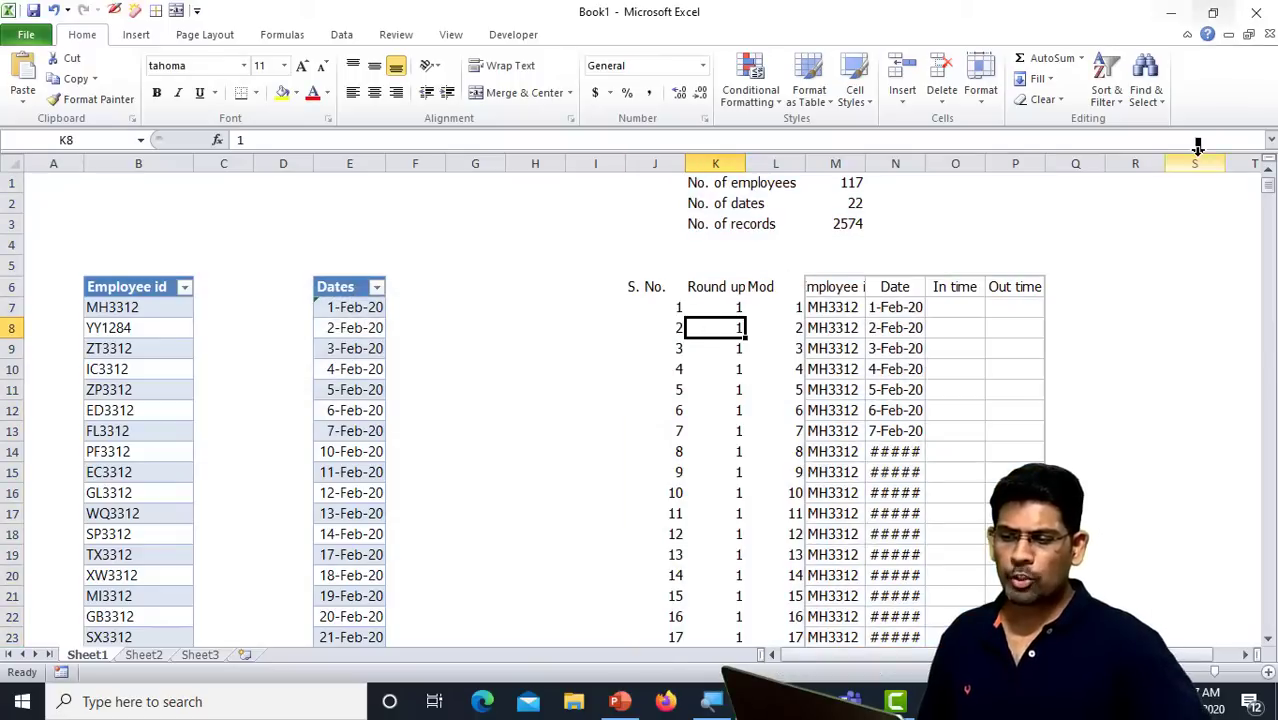
Clear the Round up and Mod helper columns, including their headers, from K6:L6 down to the last record
key("Up")
key("Left")
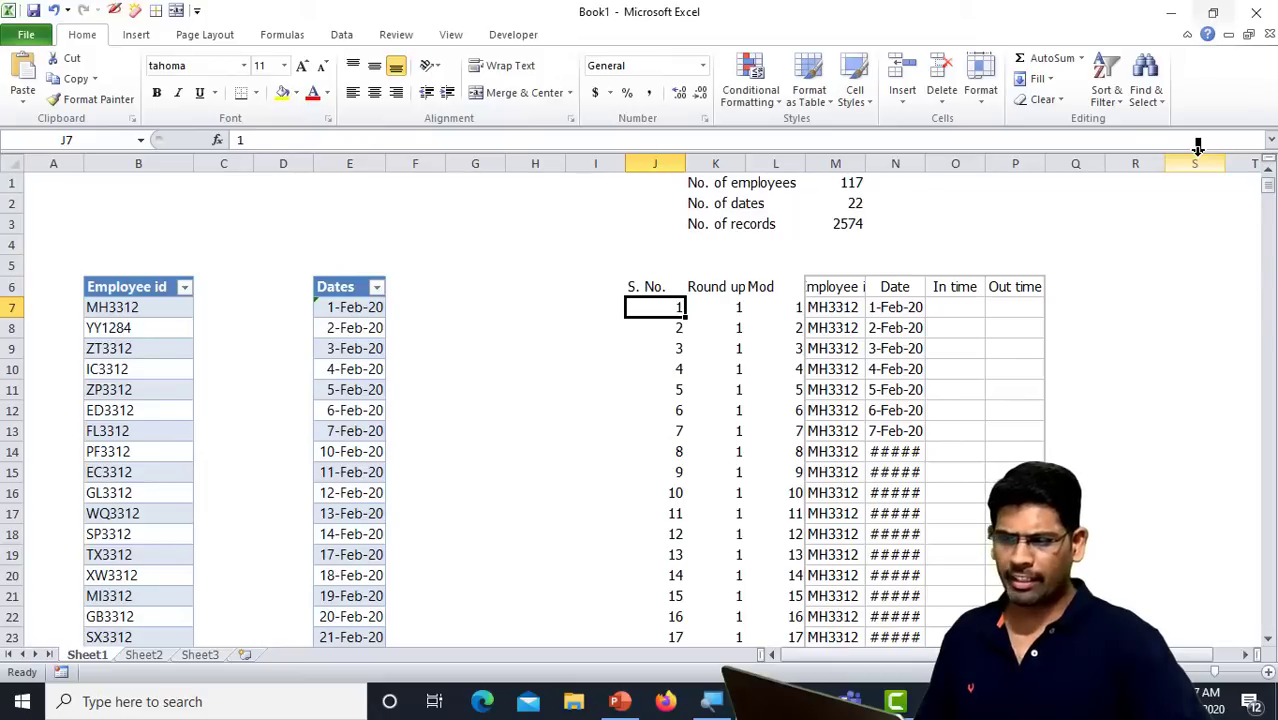
key("Right")
key("Up")
key("shift+Down")
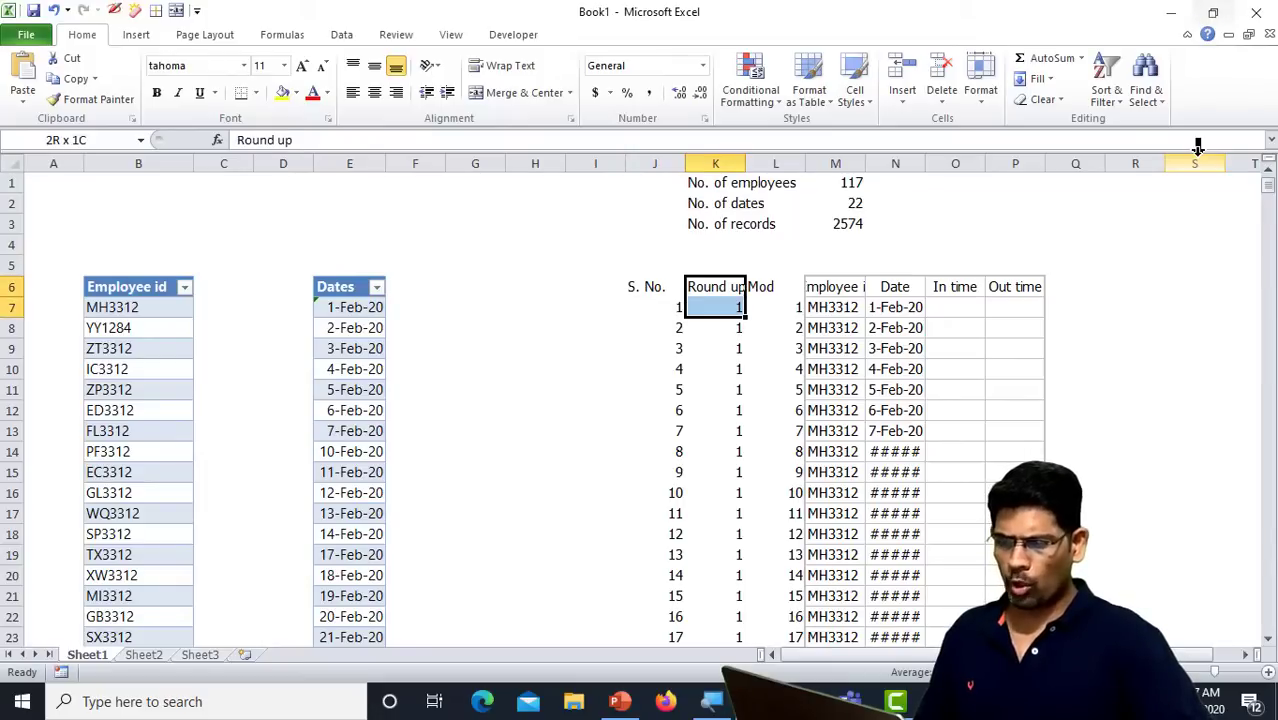
key("shift+Right")
key("End")
key("shift+Down")
key("Delete")
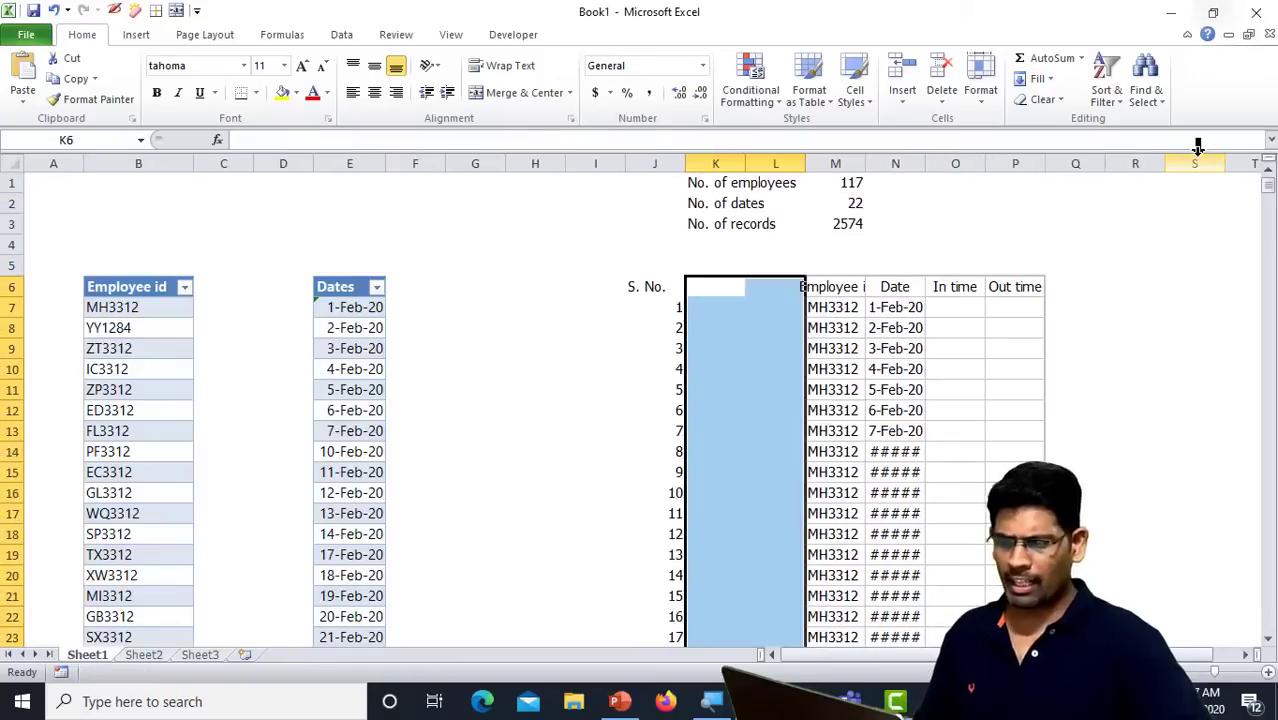
Enter the formula =J7+1 in J8 as the second serial number under S. No
key("Down")
key("Left")
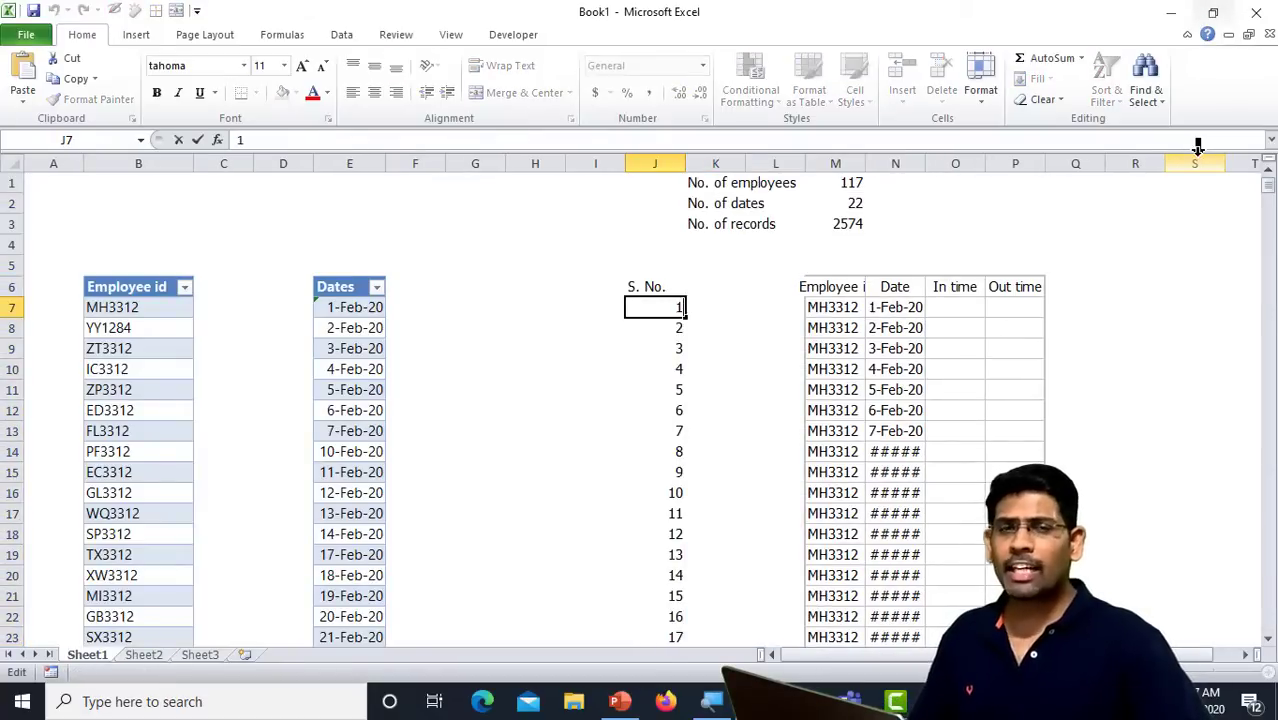
key("Down")
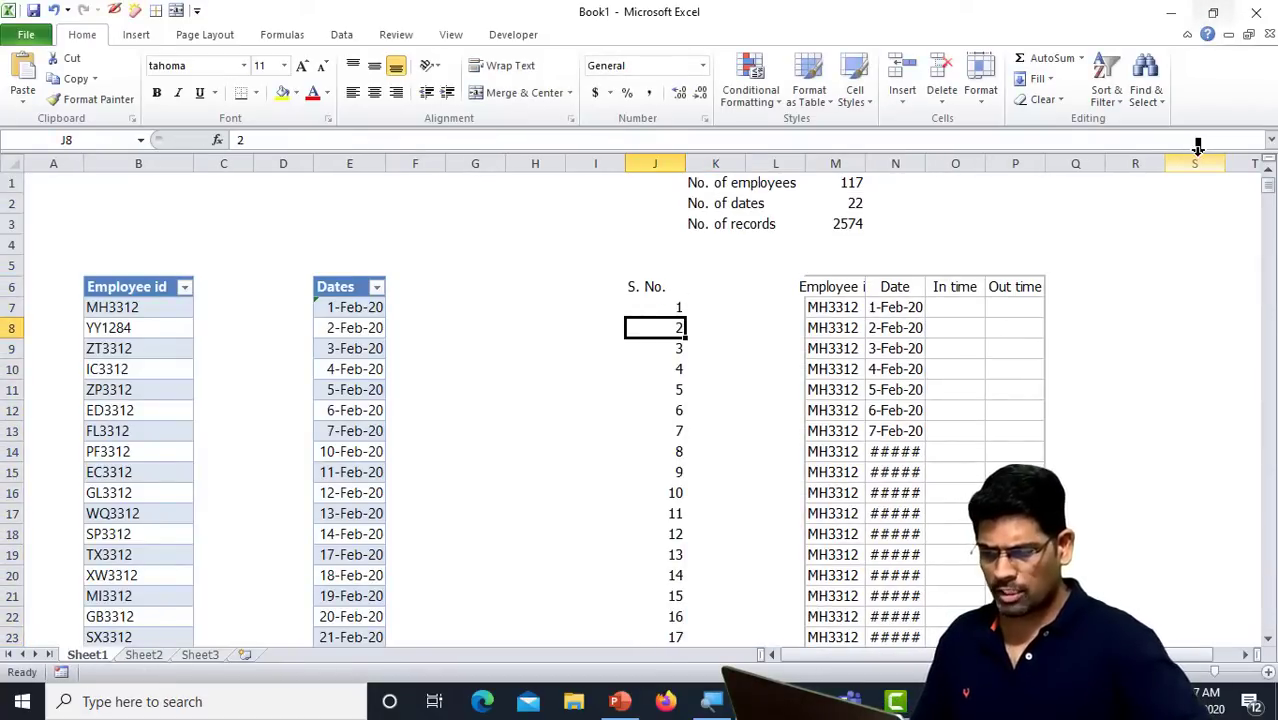
type("=")
key("Up")
type("+1")
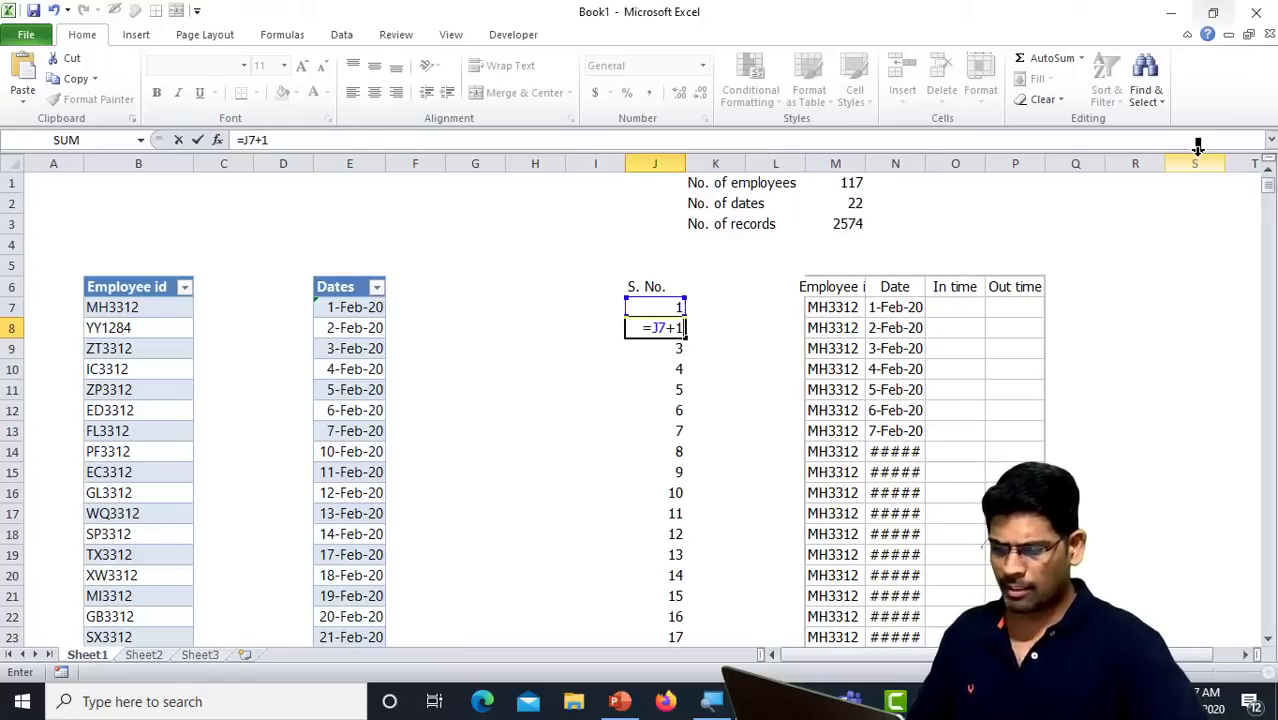
key("Return")
Copy the J8 formula down the rest of the S. No. column
key("Up")
key("ctrl+c")
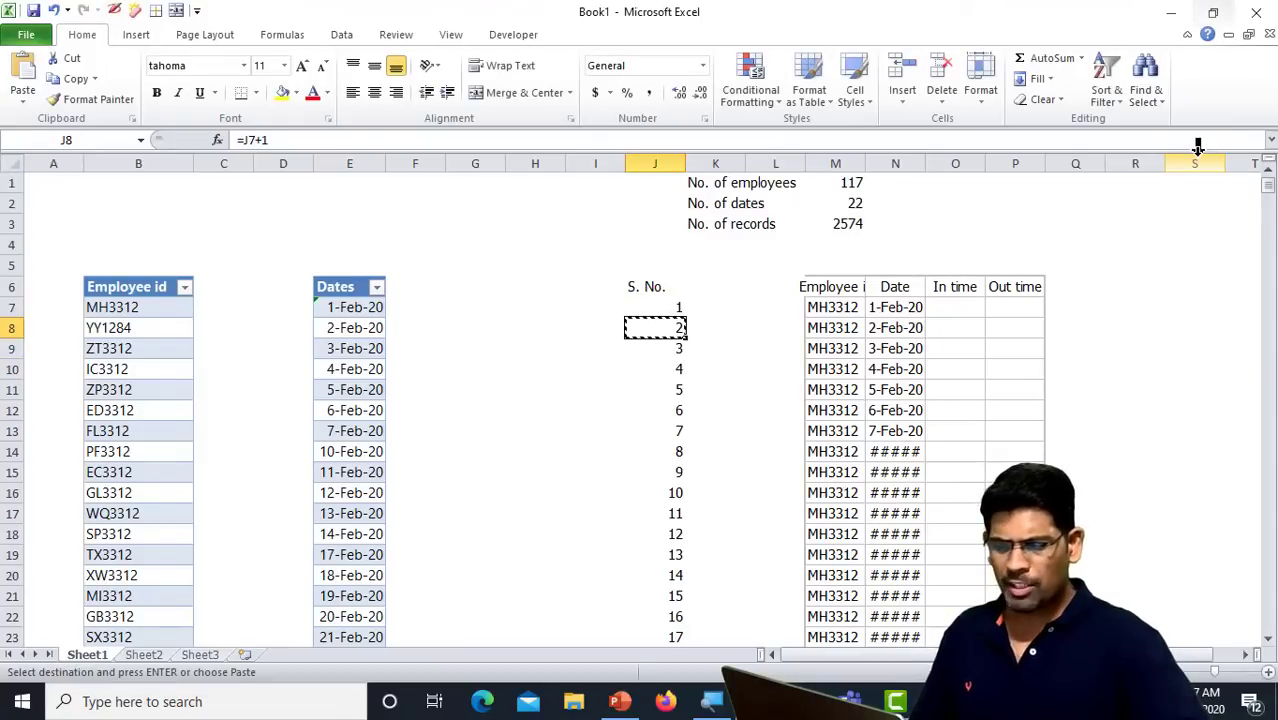
key("ctrl+shift+Down")
key("Return")
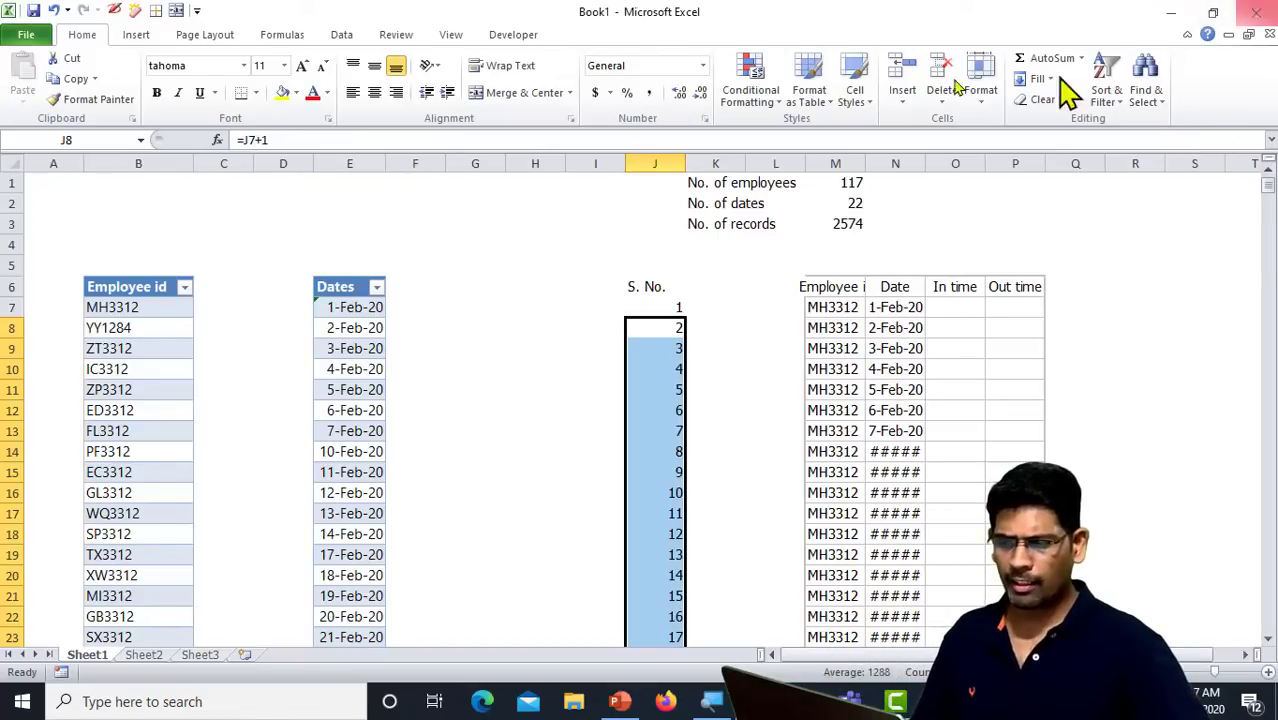
Autofit columns M and N and clear all Employee id and Date values from row 7 down
double_click(866, 165)
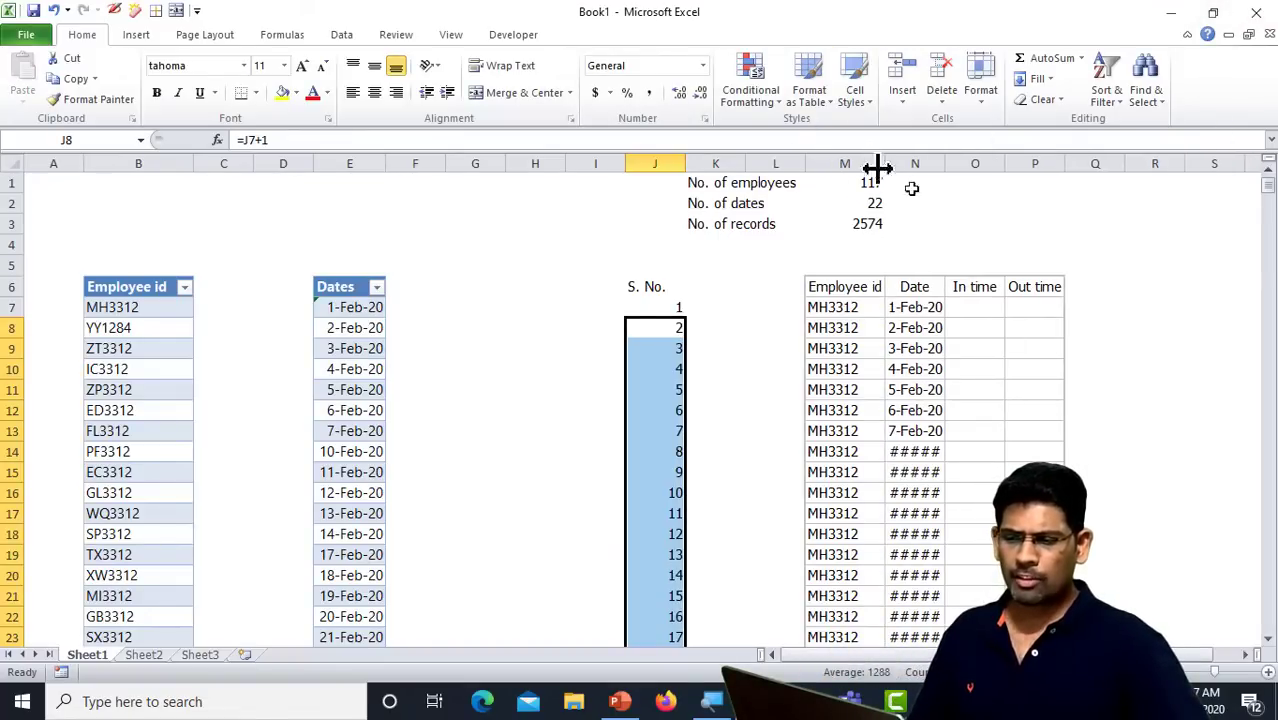
double_click(946, 165)
left_click_drag(836, 309, 916, 310)
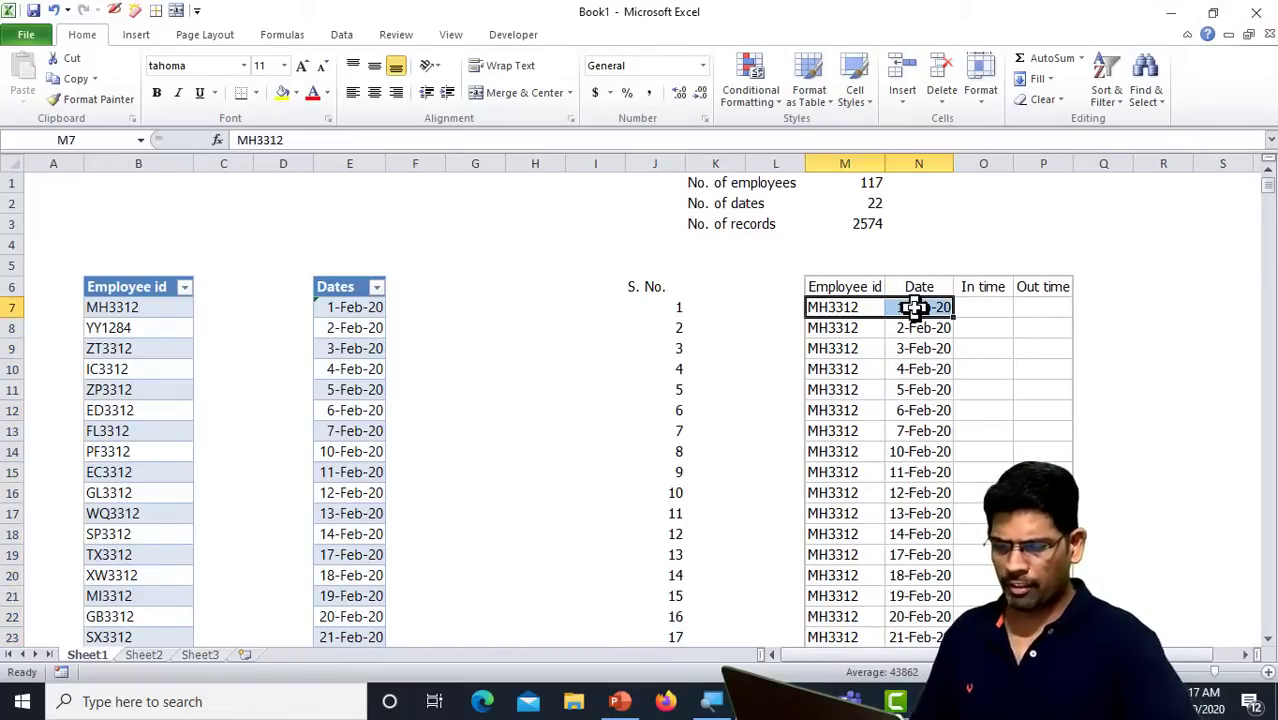
key("ctrl+shift+Down")
key("Delete")
key("Up")
key("Down")
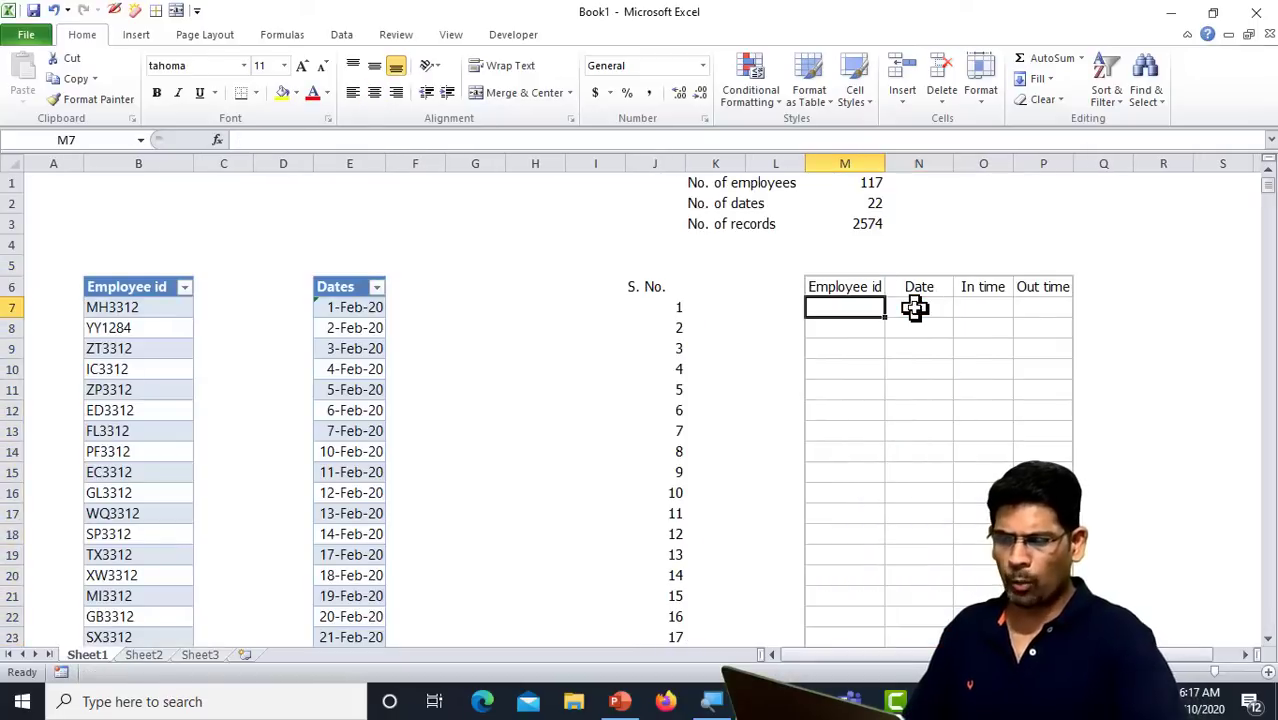
Move the whole S. No. column with its header from J6 to L6, beside Employee id
type("=")
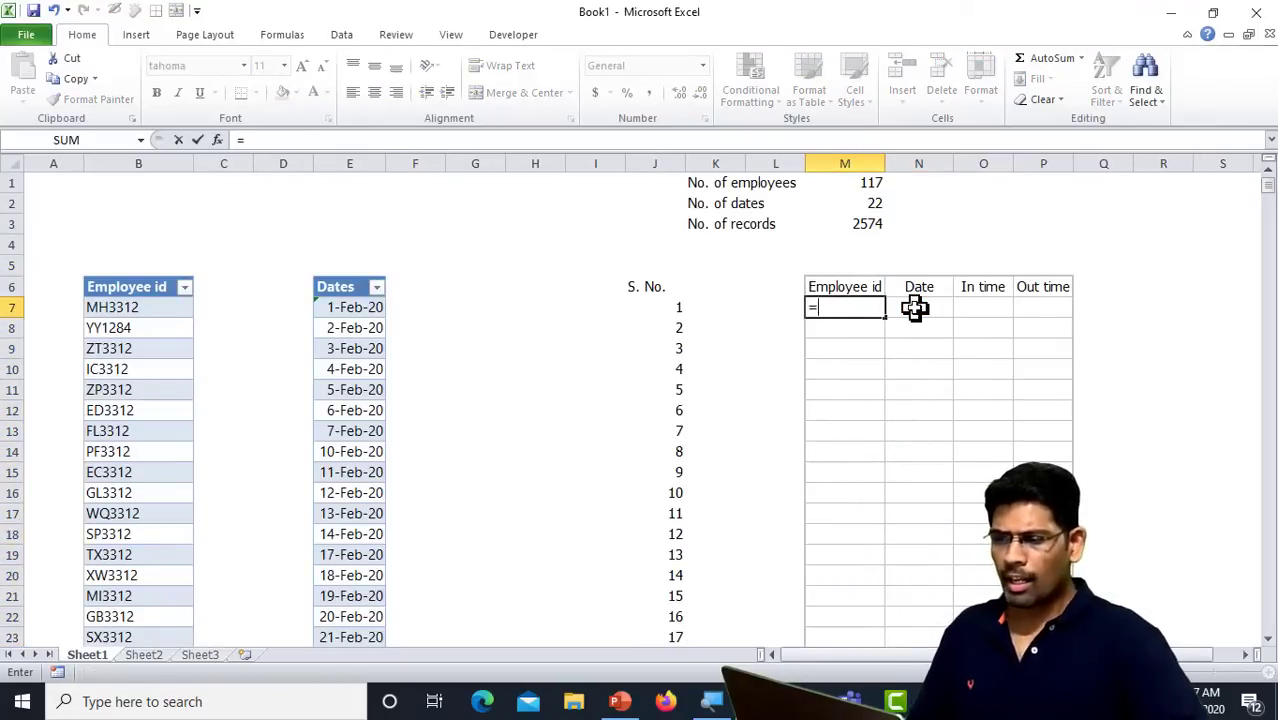
key("Escape")
key("Left")
key("Up")
key("Left")
key("Left")
key("ctrl+shift+Down")
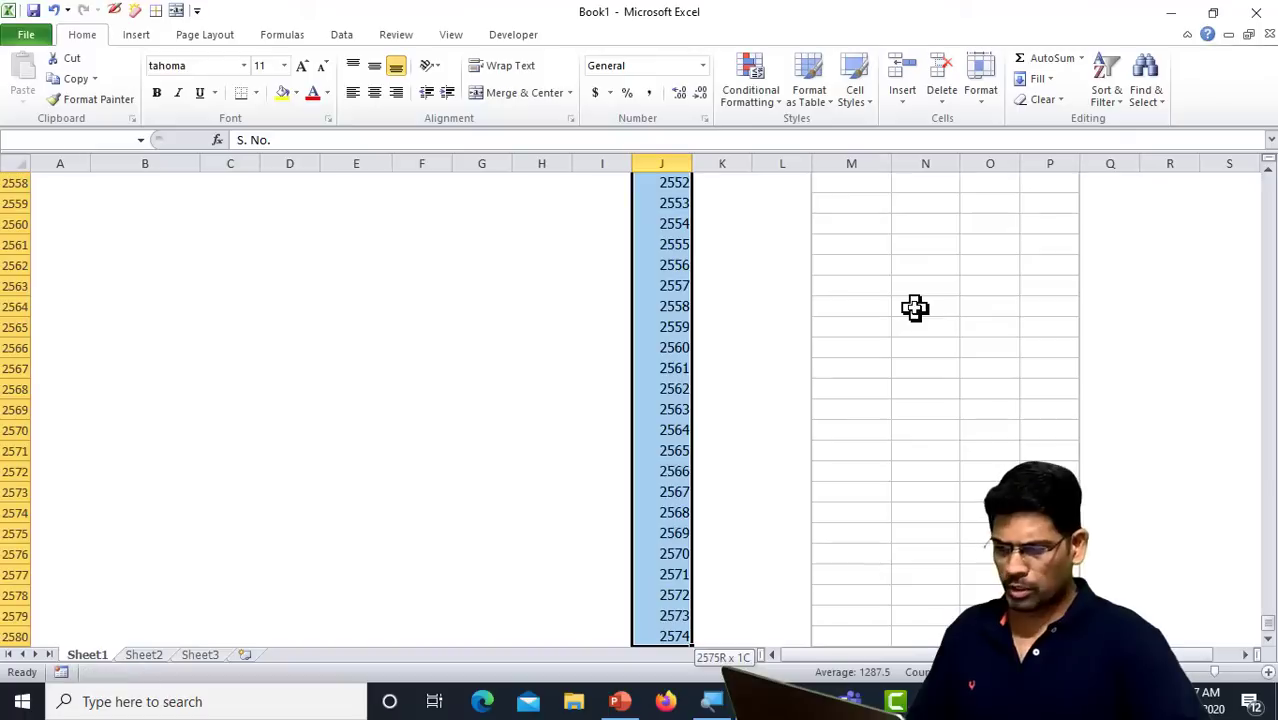
key("ctrl+BackSpace")
key("ctrl+x")
key("Right")
key("Right")
key("ctrl+v")
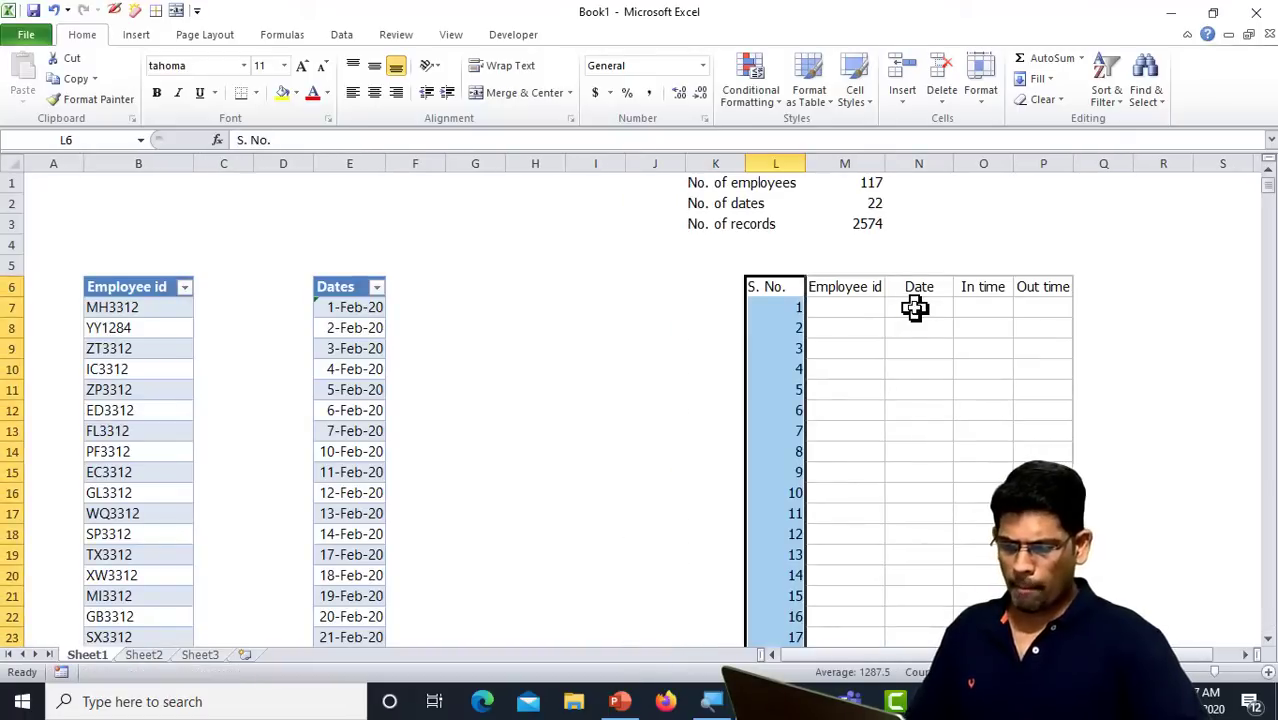
Start an INDEX formula in M7 under Employee id with EmpId[Employee id] as its array
key("Right")
key("Down")
type("=")
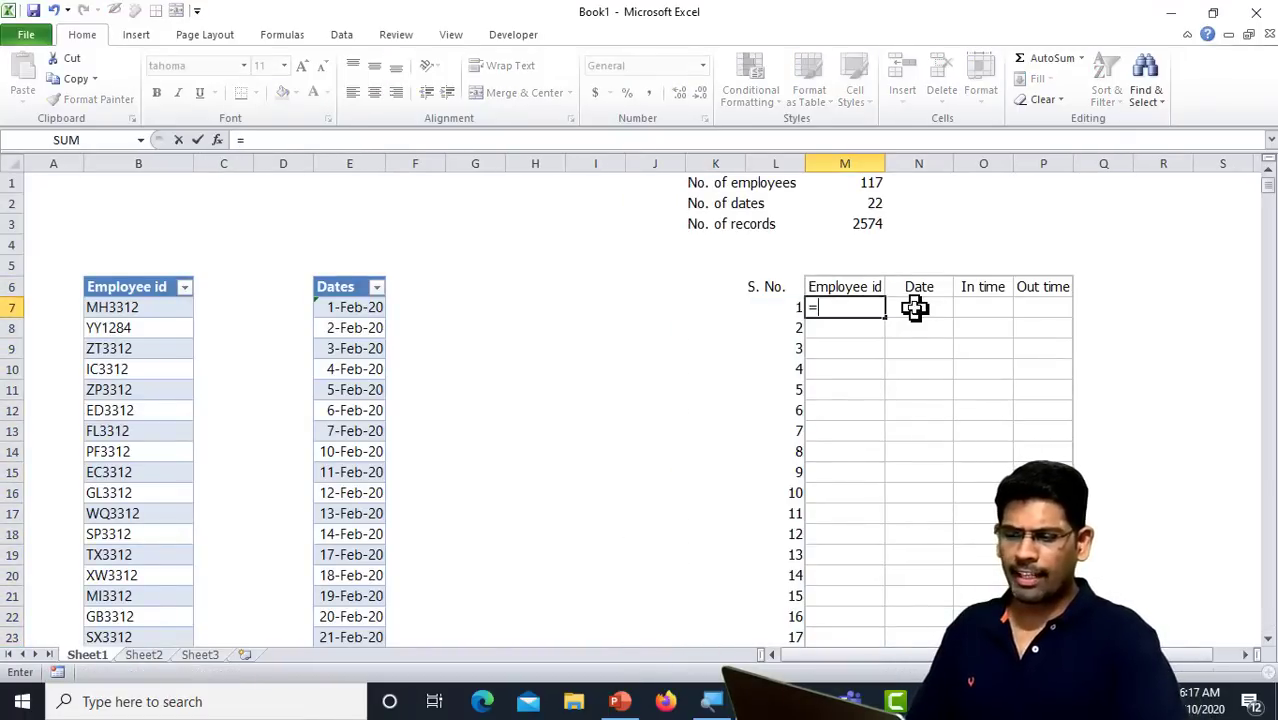
type("Index(")
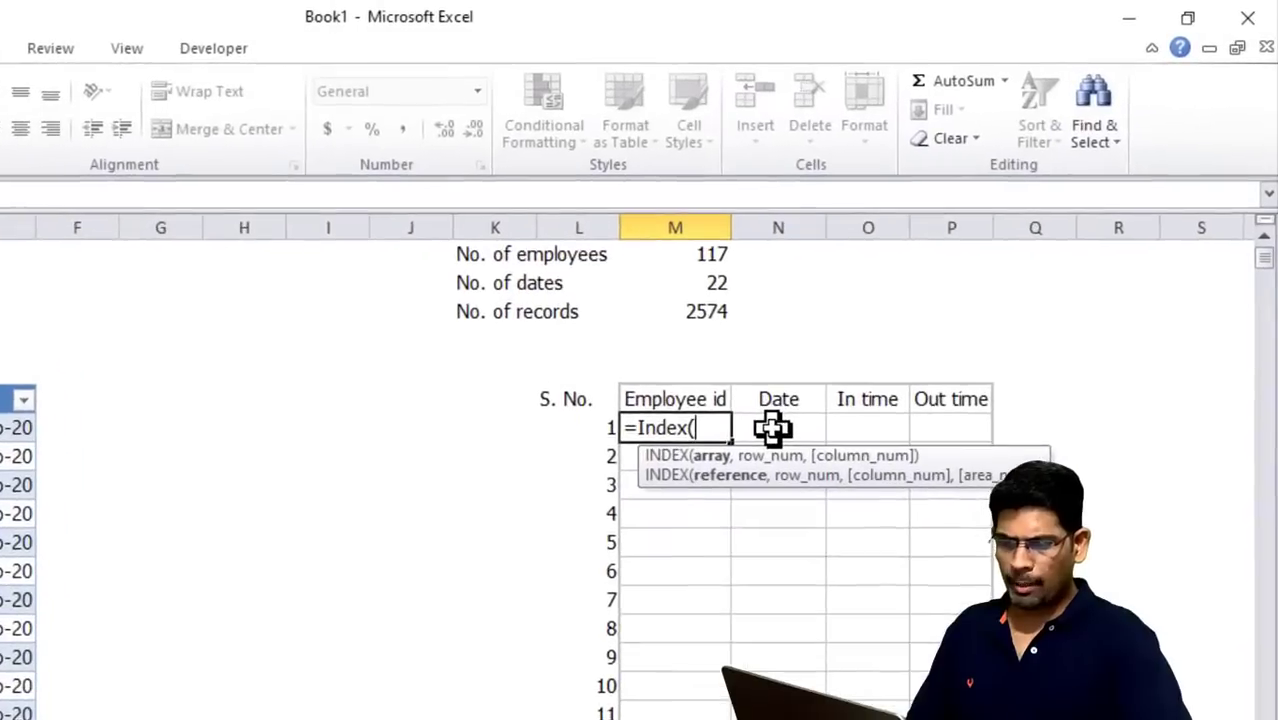
type("emp")
key("Tab")
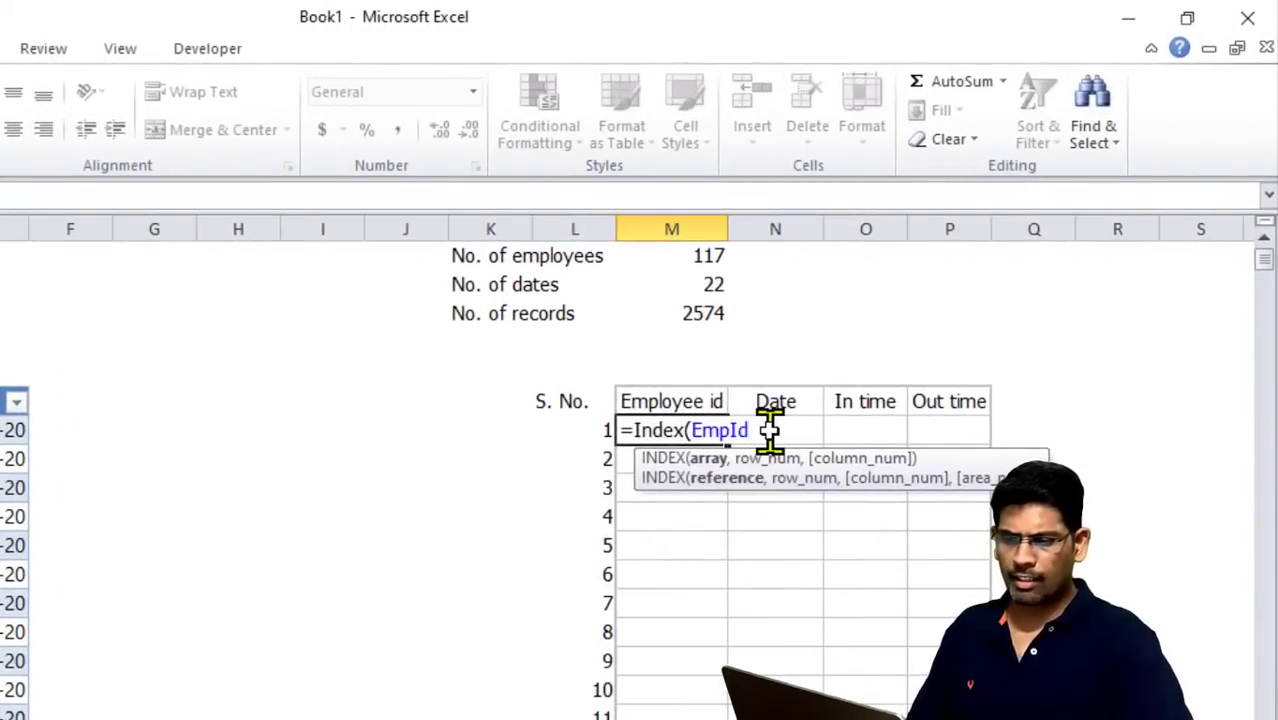
type("[")
key("Tab")
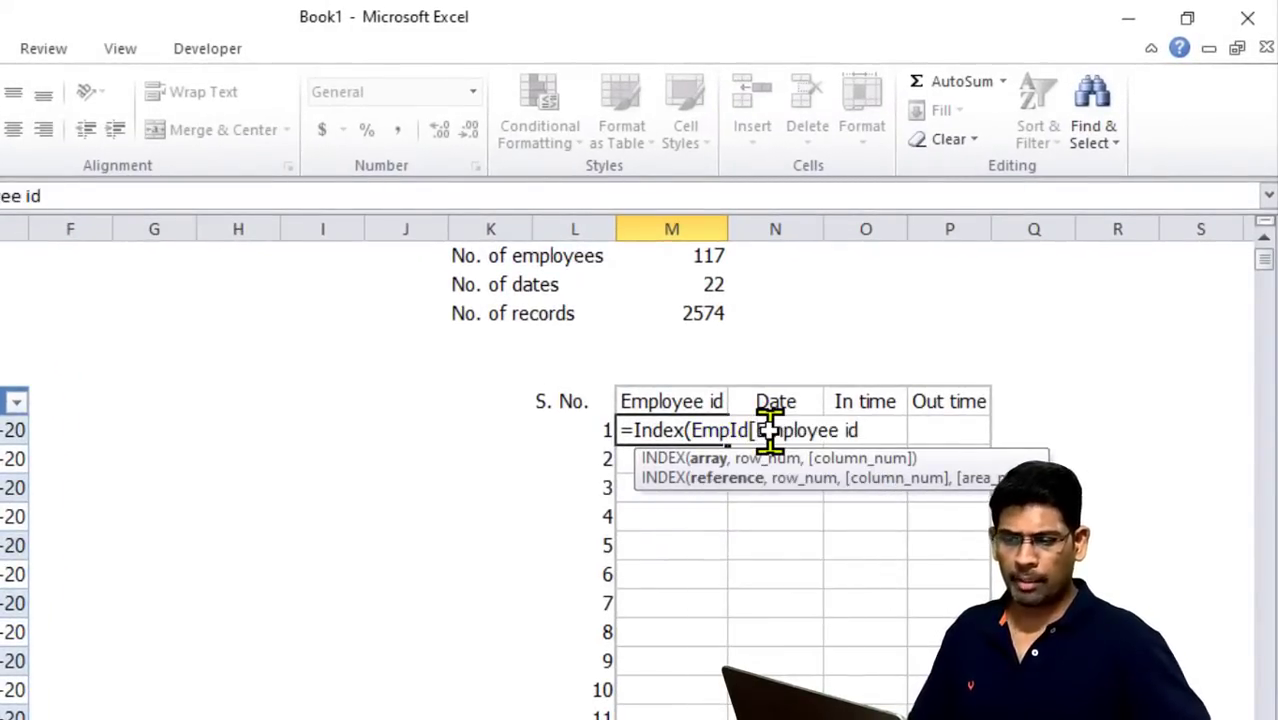
type("],")
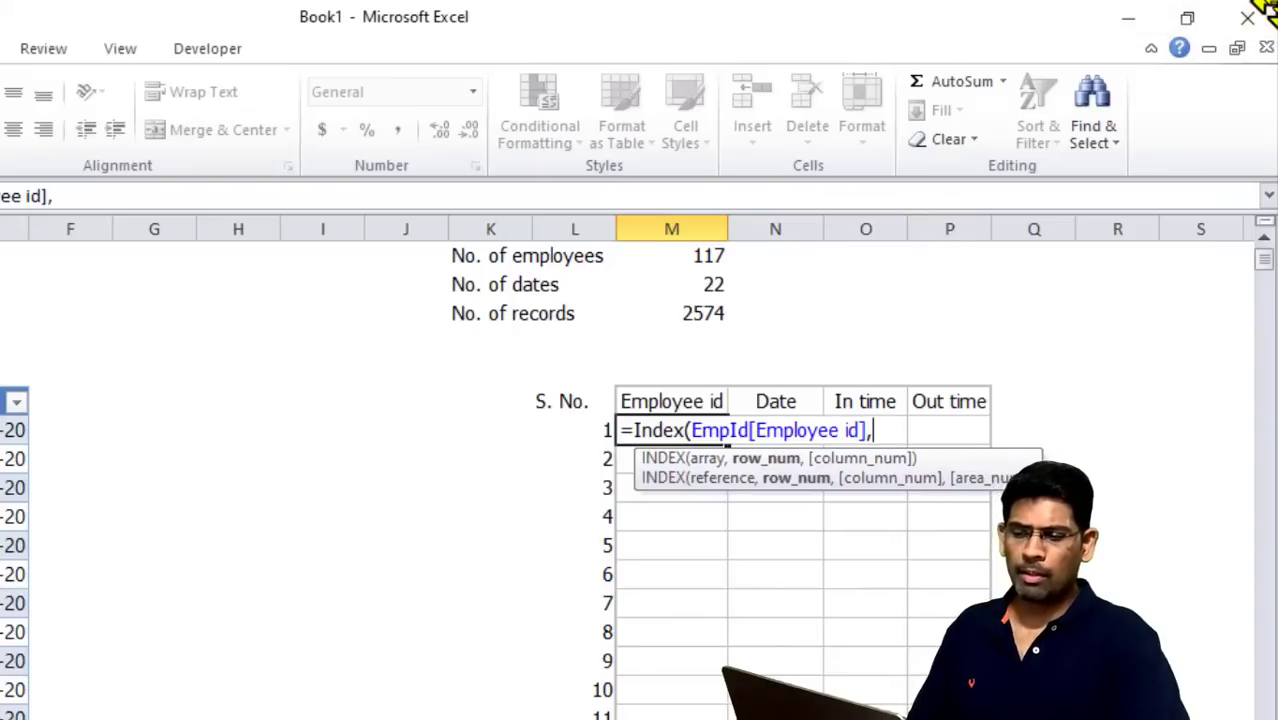
Complete the M7 INDEX formula with ROUNDUP(L7/M2,0) as its row number and enter it
type("round")
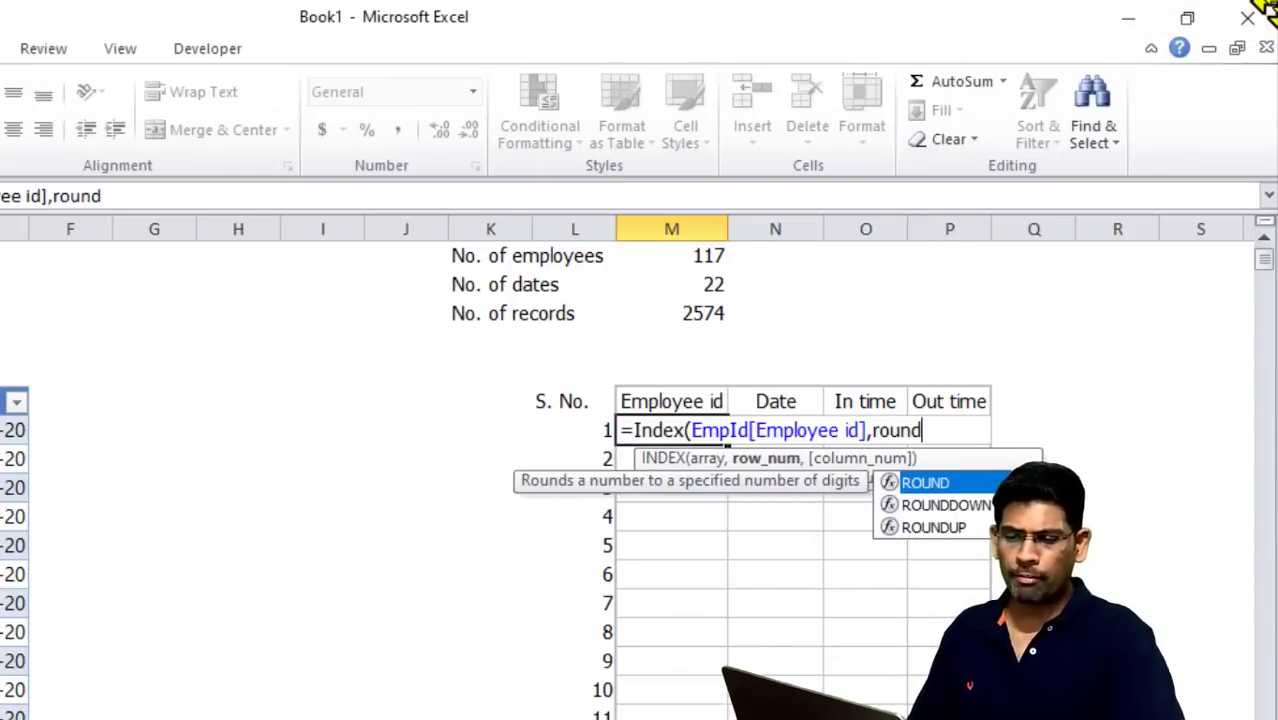
type("up(")
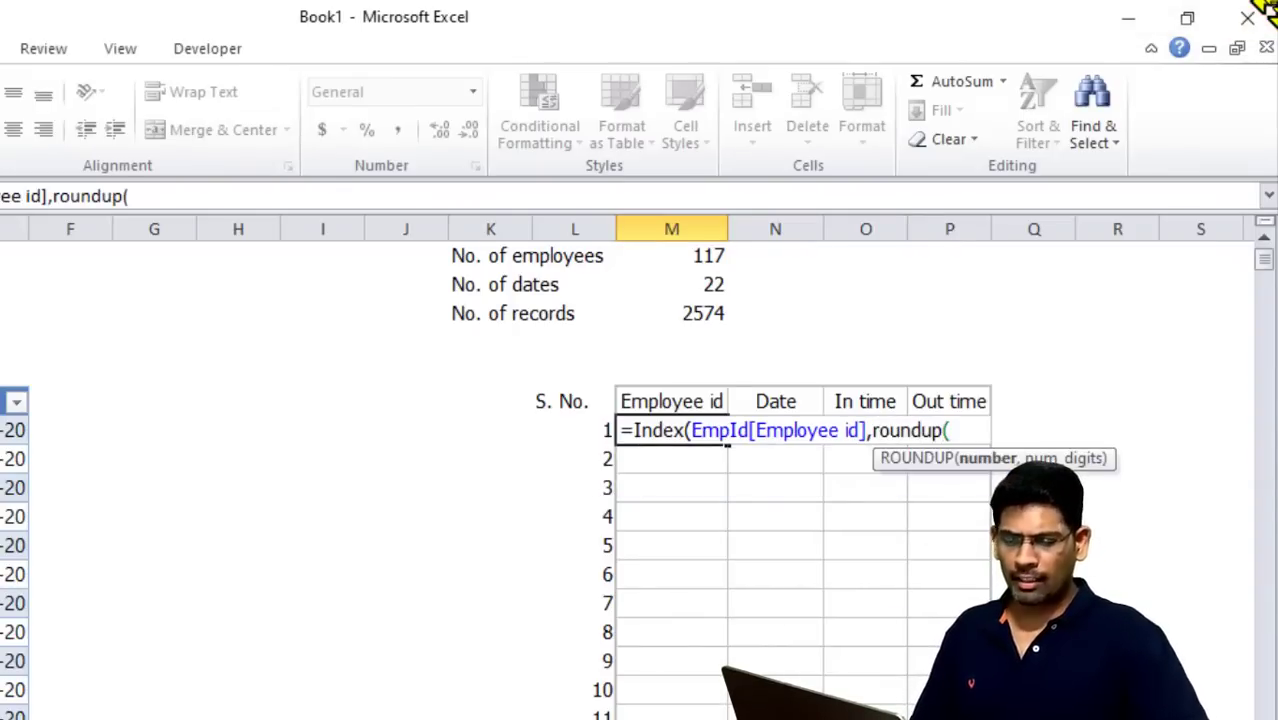
key("Left")
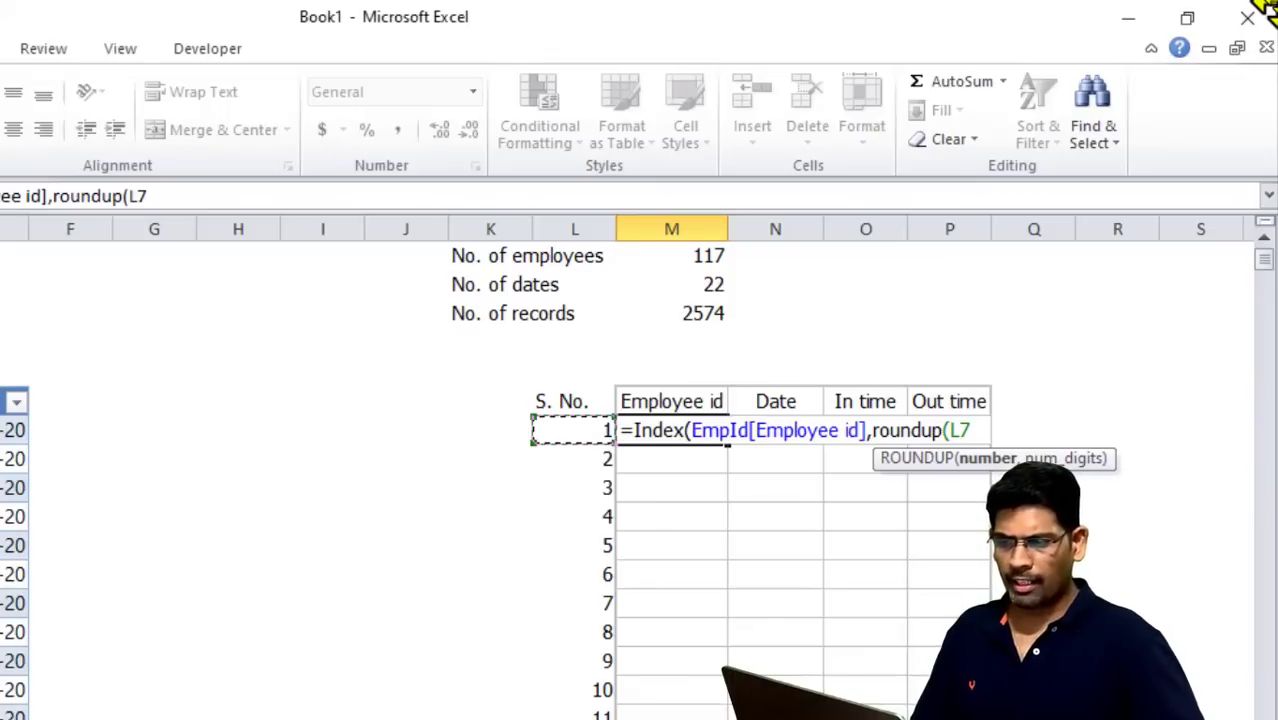
type("/")
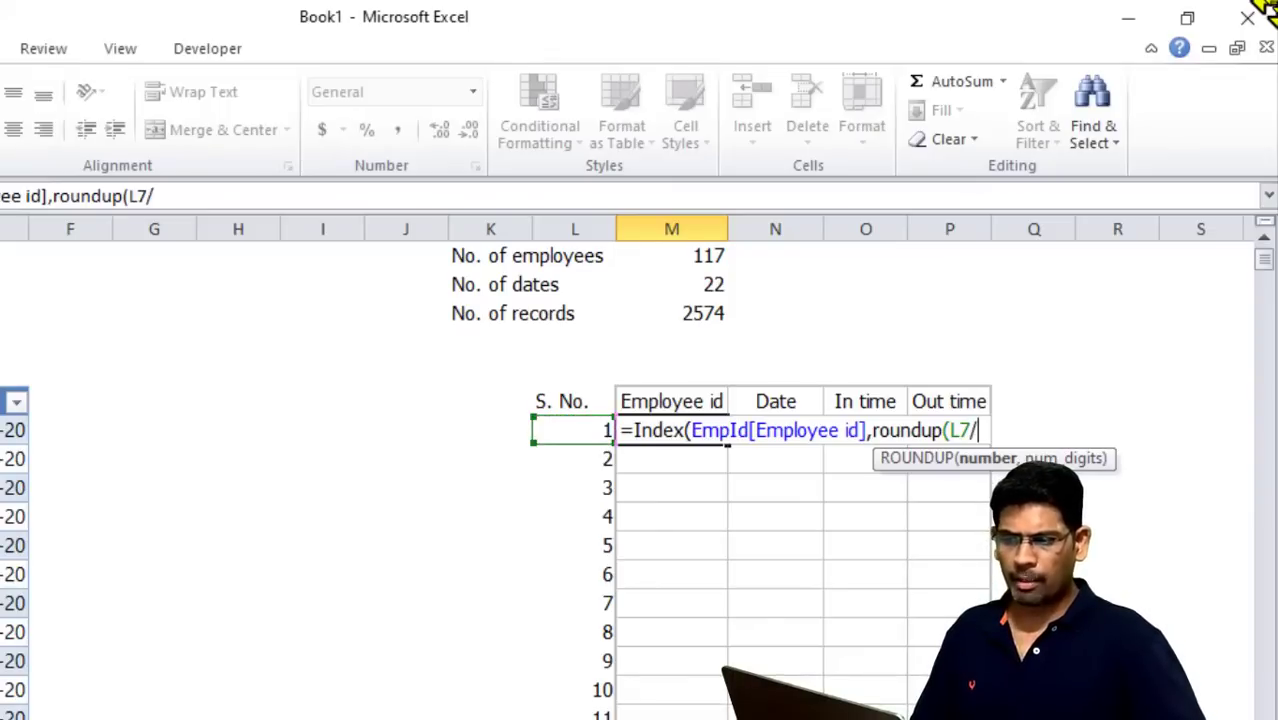
left_click(711, 282)
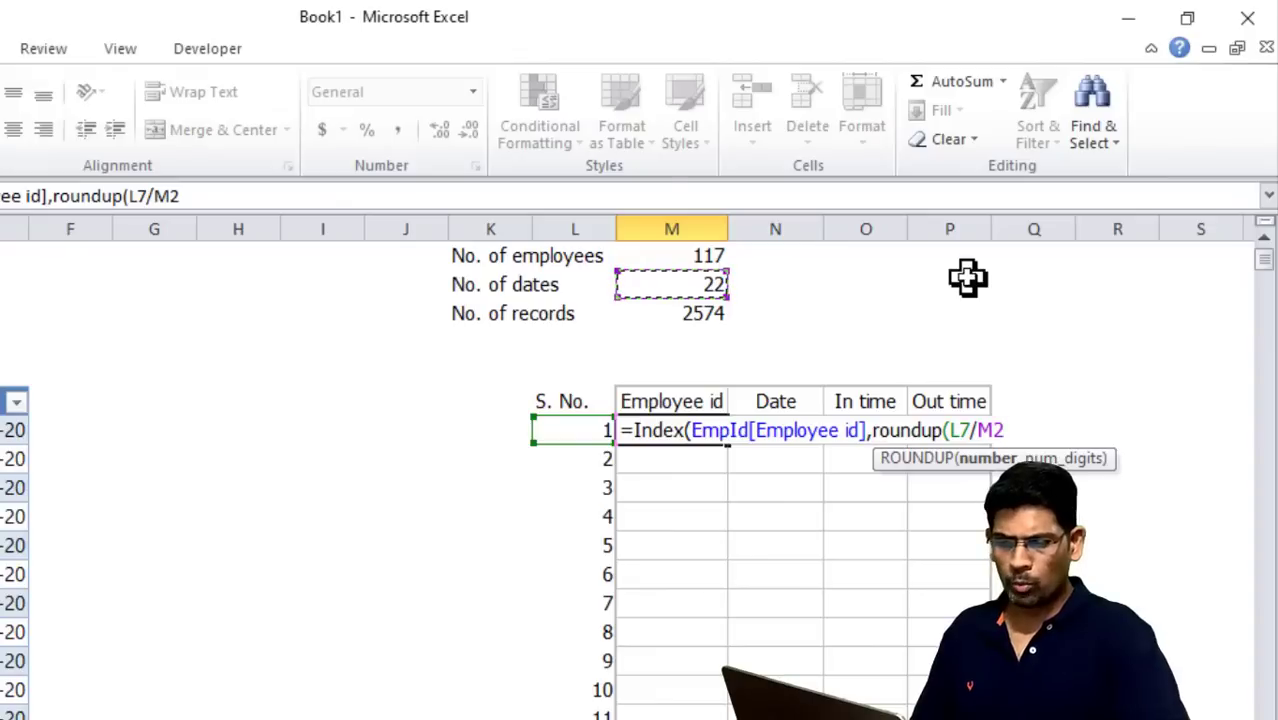
type(",0)")
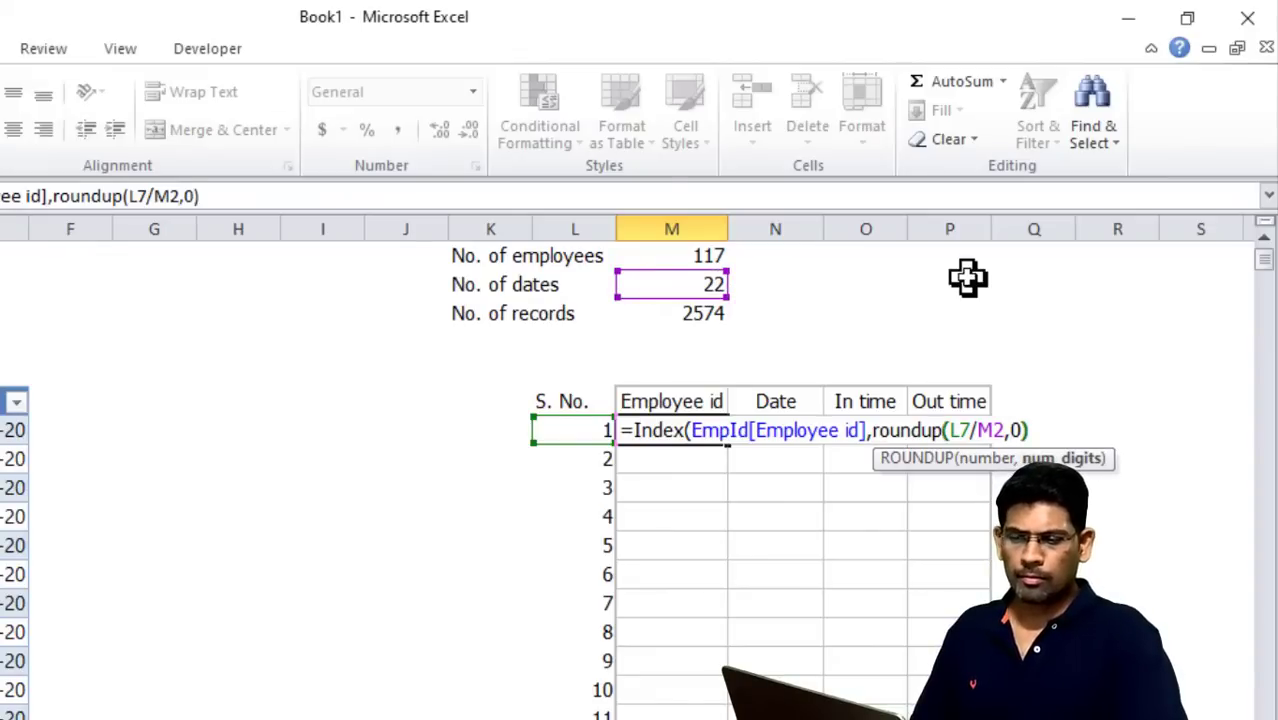
type(")")
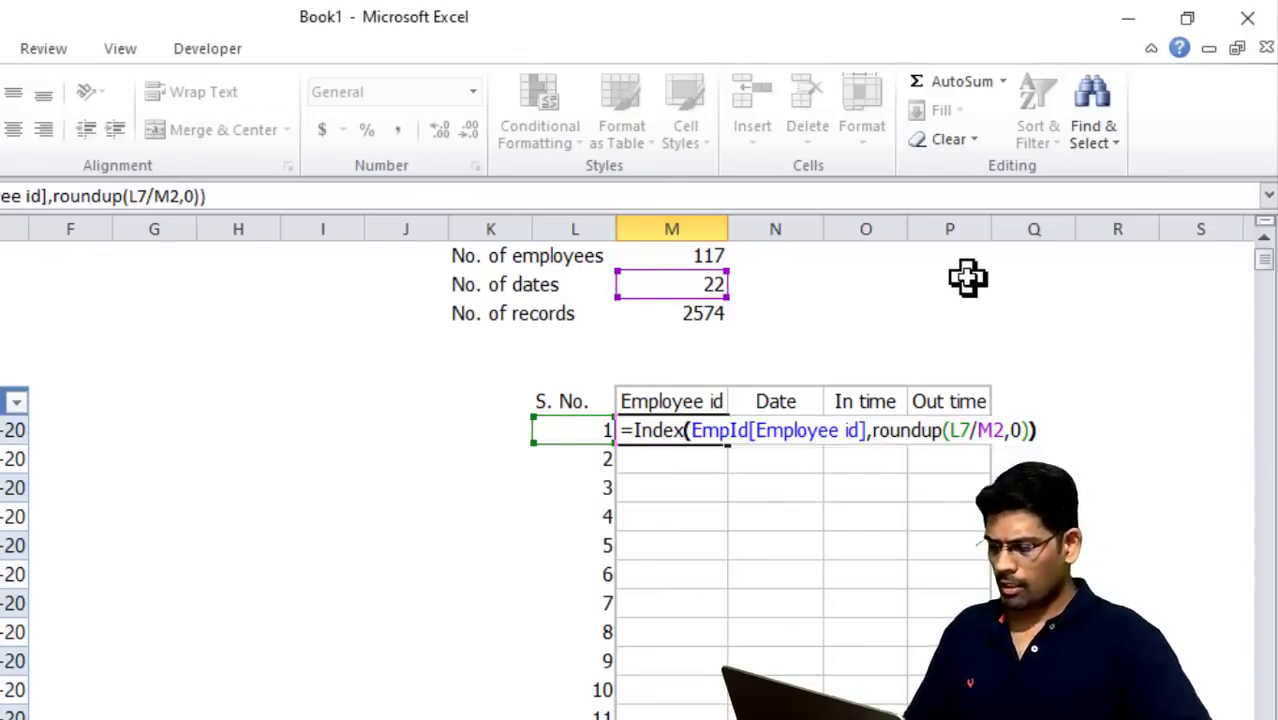
key("Return")
Edit the M7 formula so the No. of dates reference has a fixed row, M$2
key("Up")
key("F2")
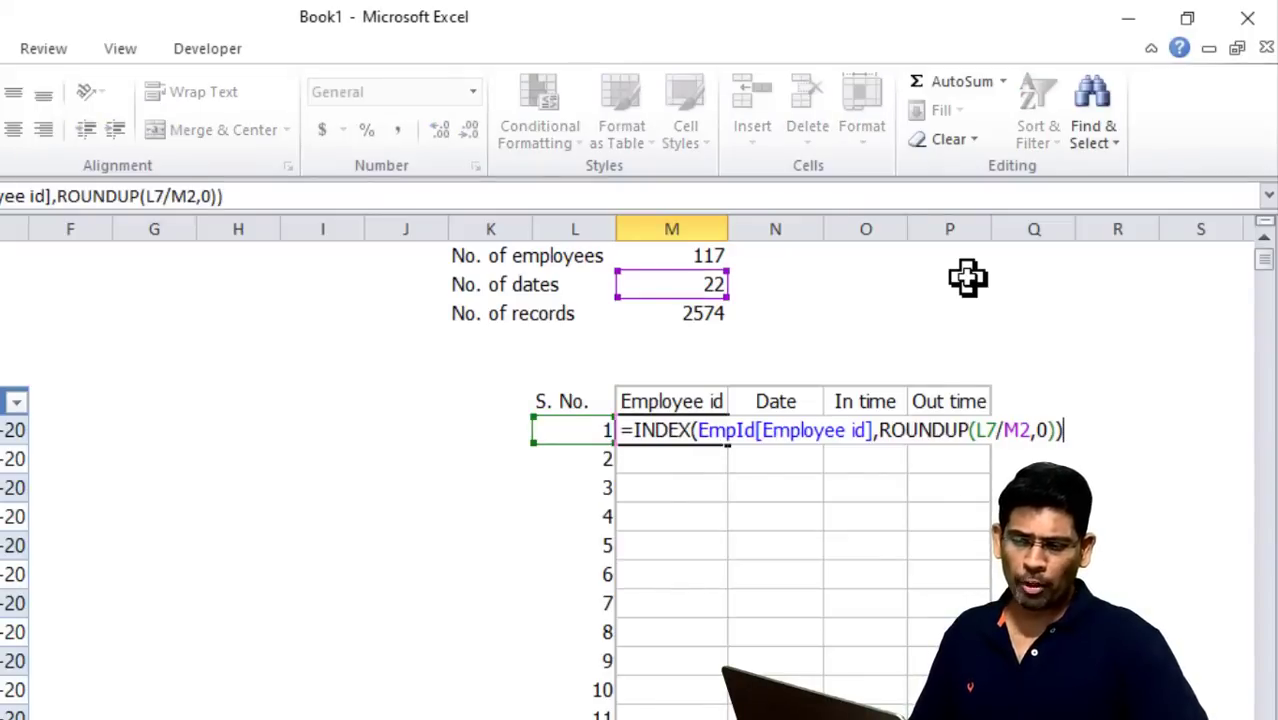
key("Left")
key("Left")
key("Left")
key("Left")
key("Left")
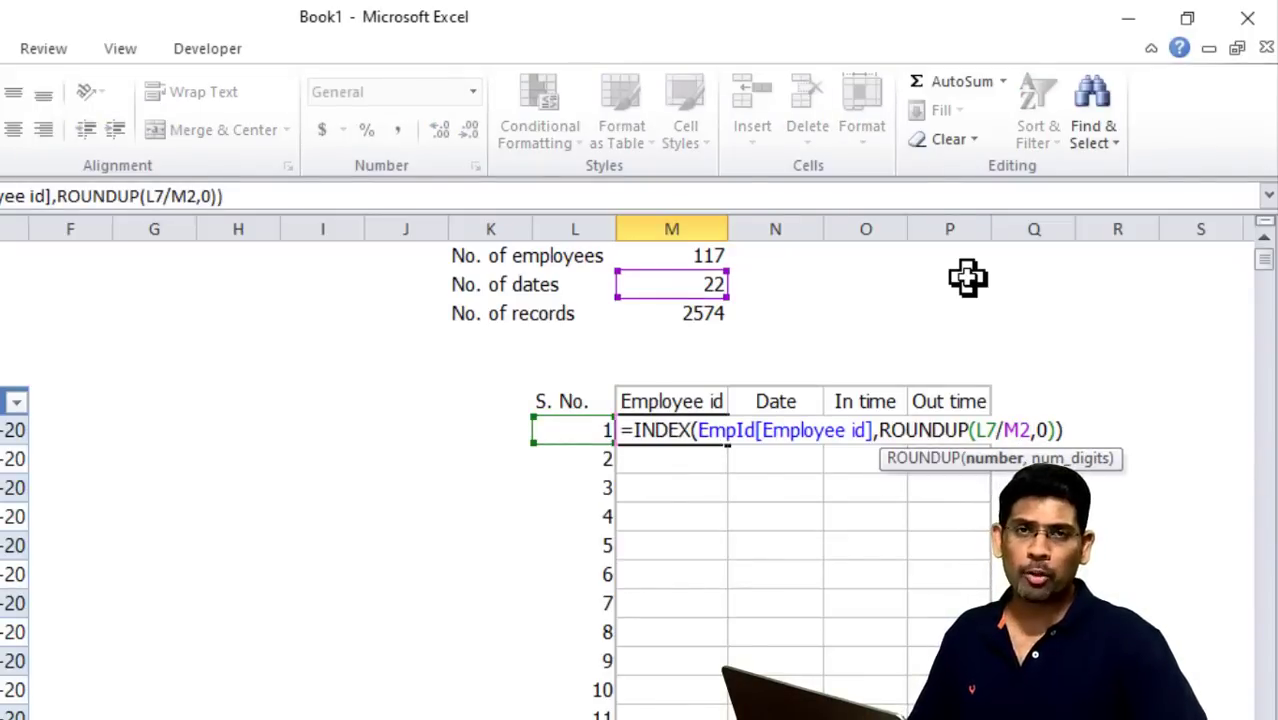
type("$")
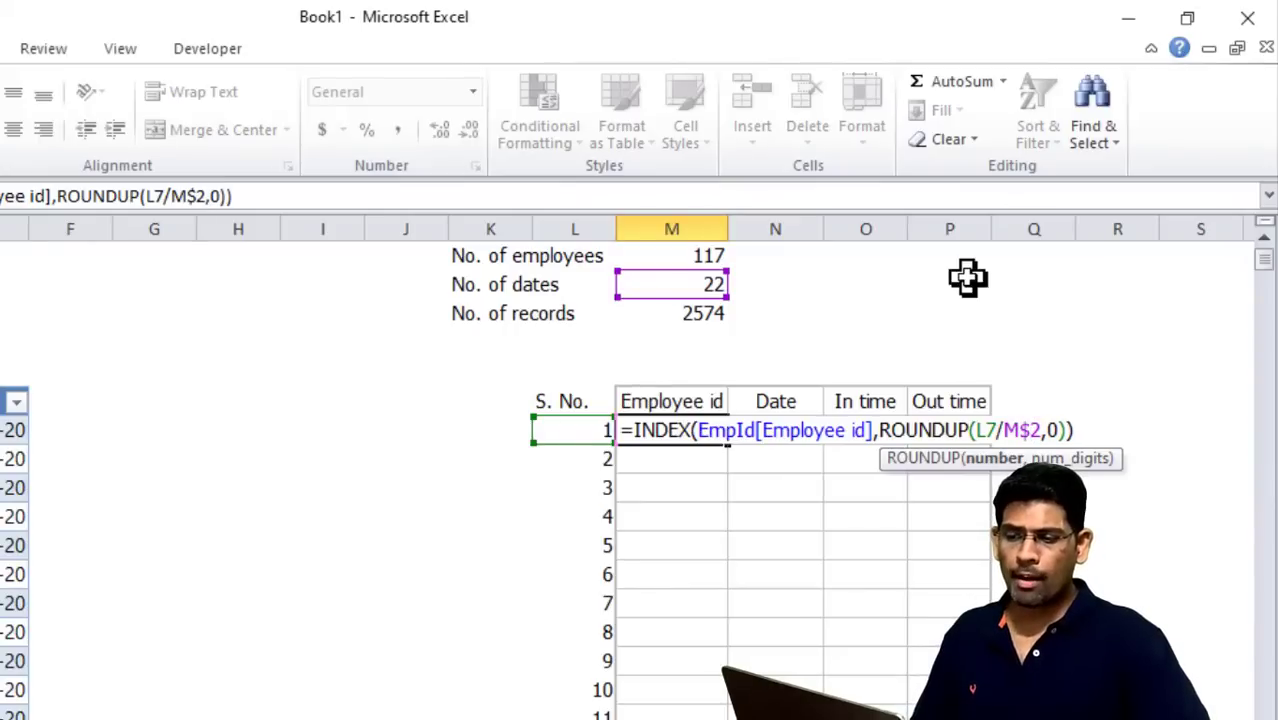
key("Return")
Start an INDEX formula in N7 under Date with DateList[Dates] as its array
key("Up")
key("Right")
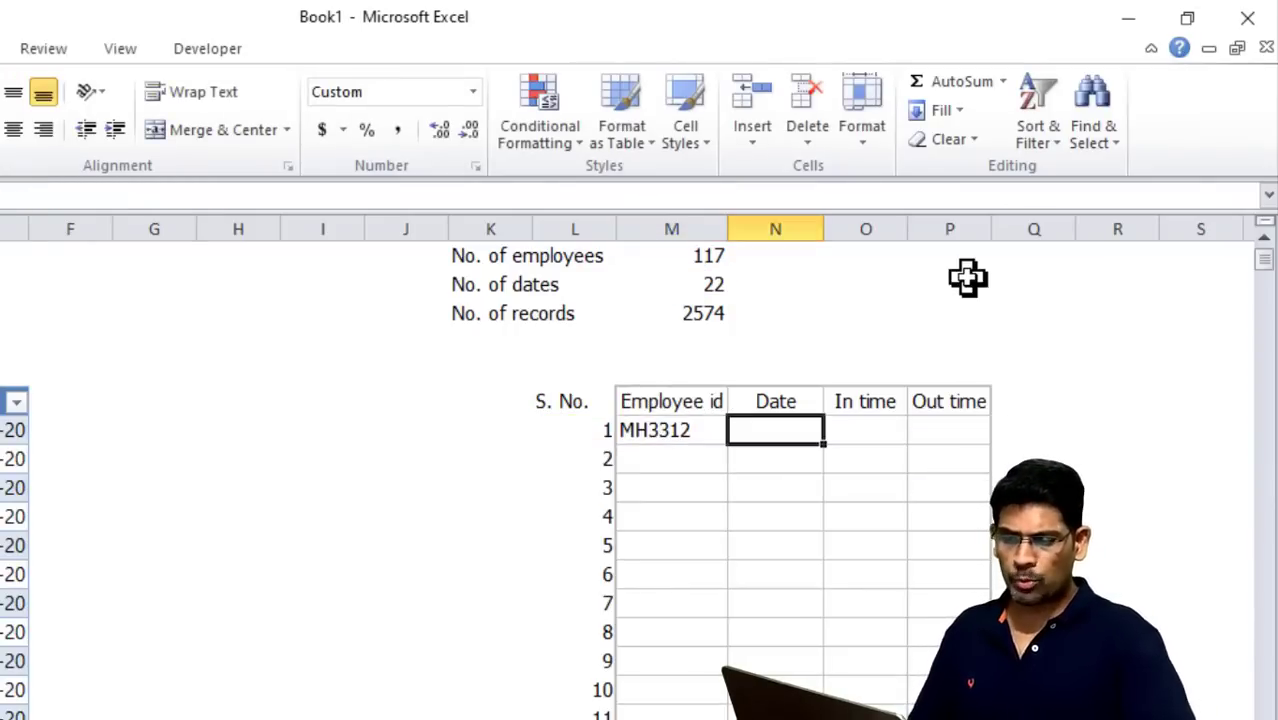
type("=")
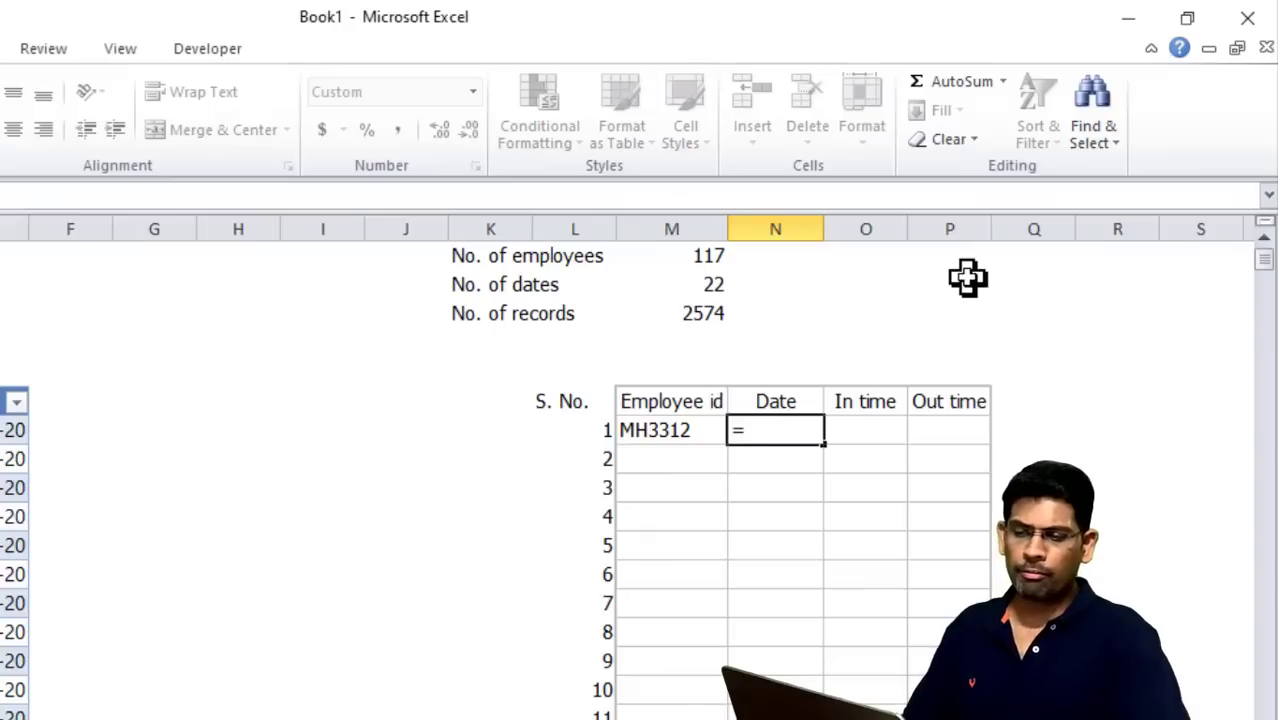
type("Index(dat")
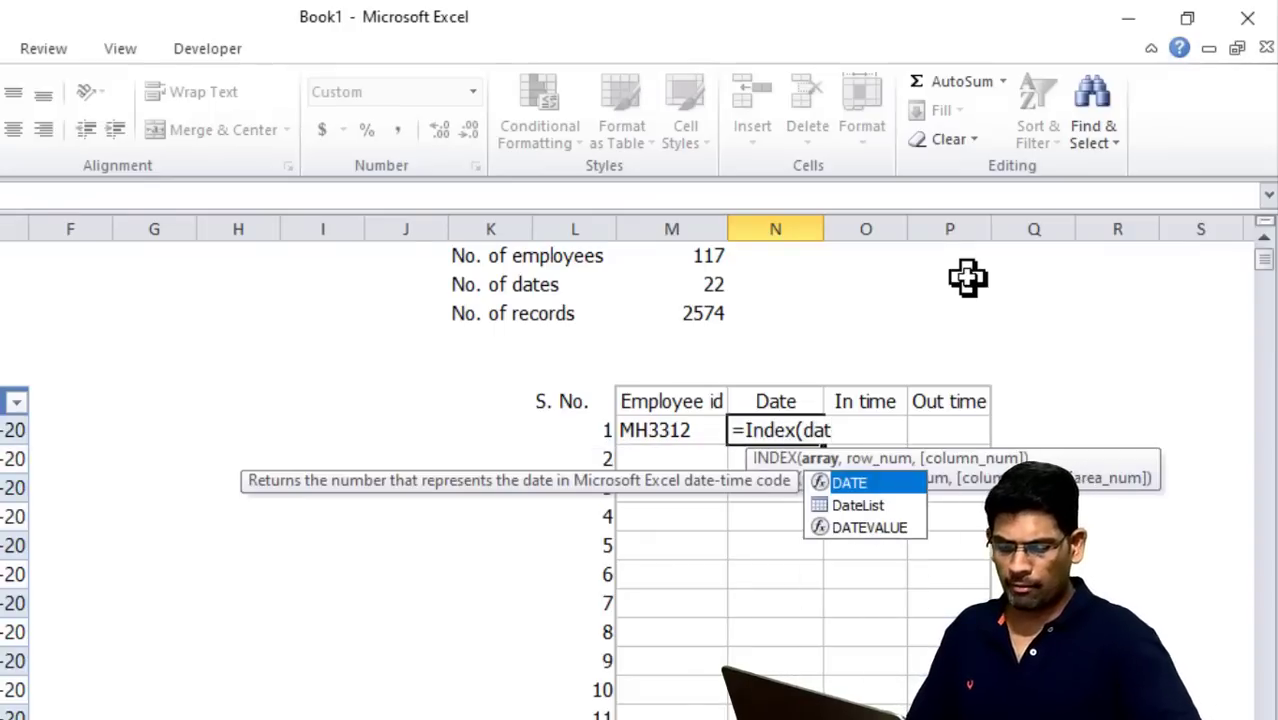
key("Down")
key("Tab")
type("[da")
key("Tab")
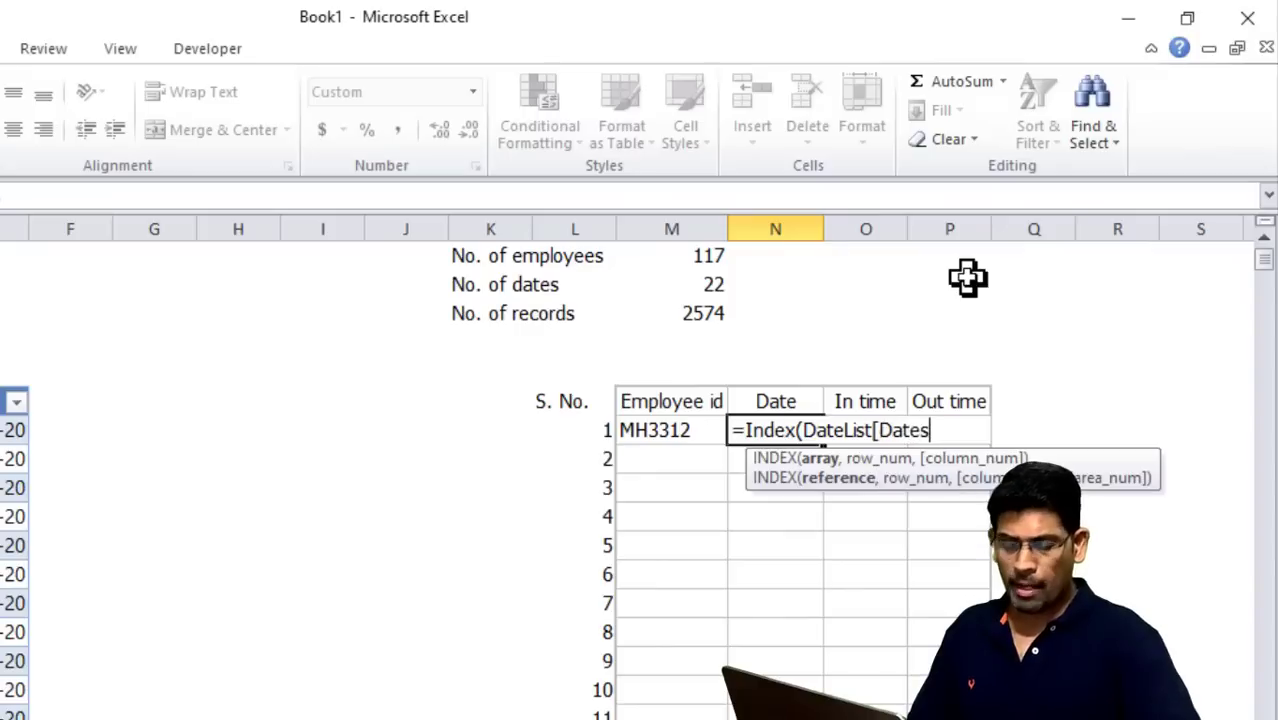
type("],")
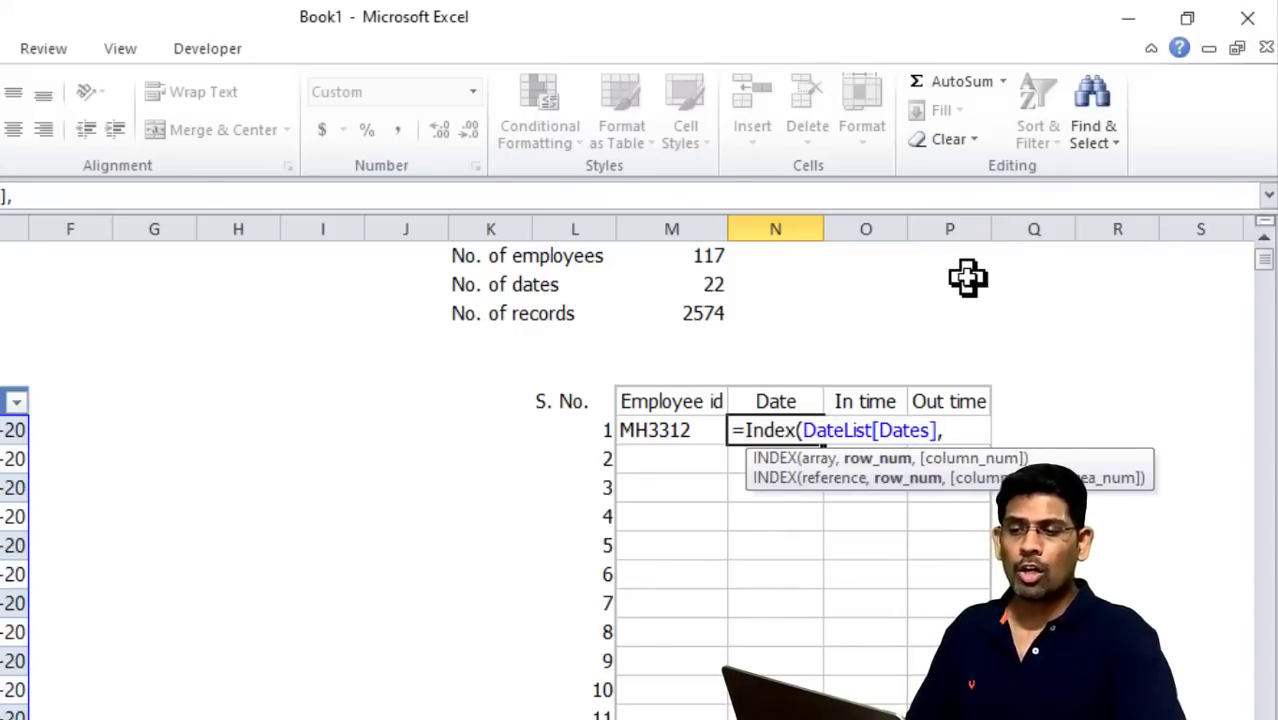
Add a MOD function as the row number of the N7 formula, with L7-1 as its number
type("Mod(")
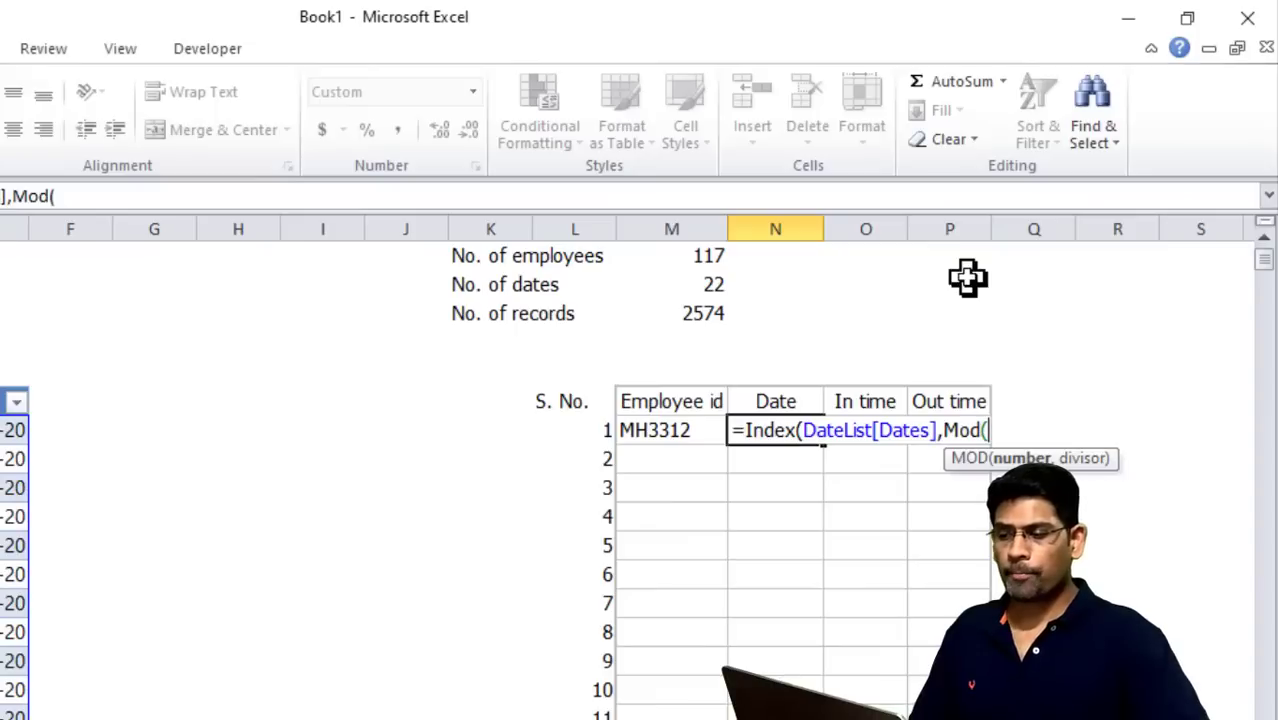
key("Left")
key("Left")
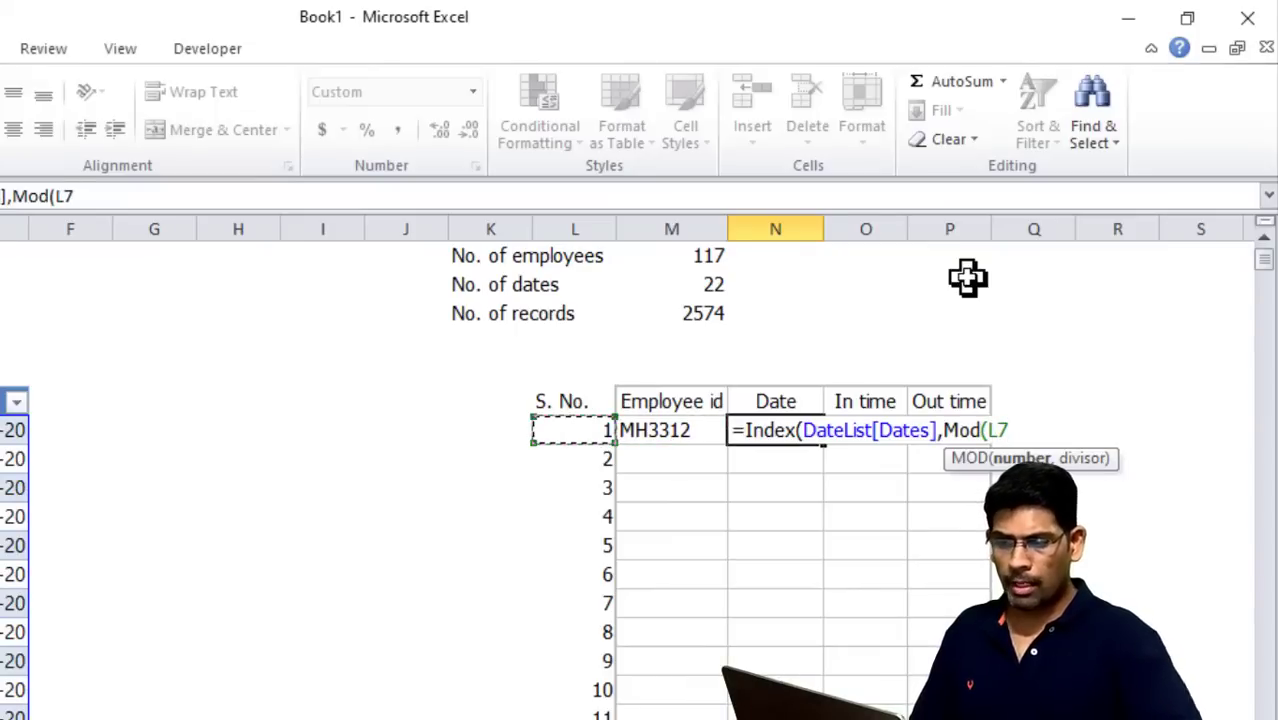
type(",")
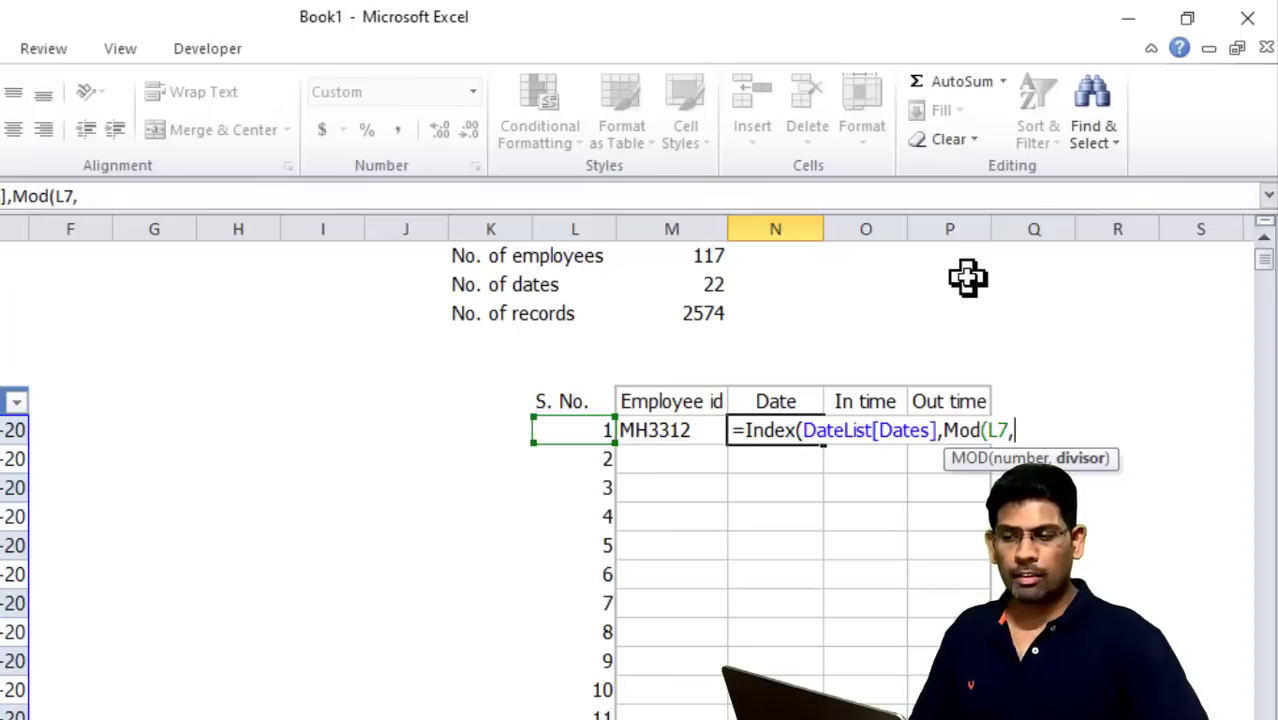
key("Up")
key("Up")
key("Up")
key("Up")
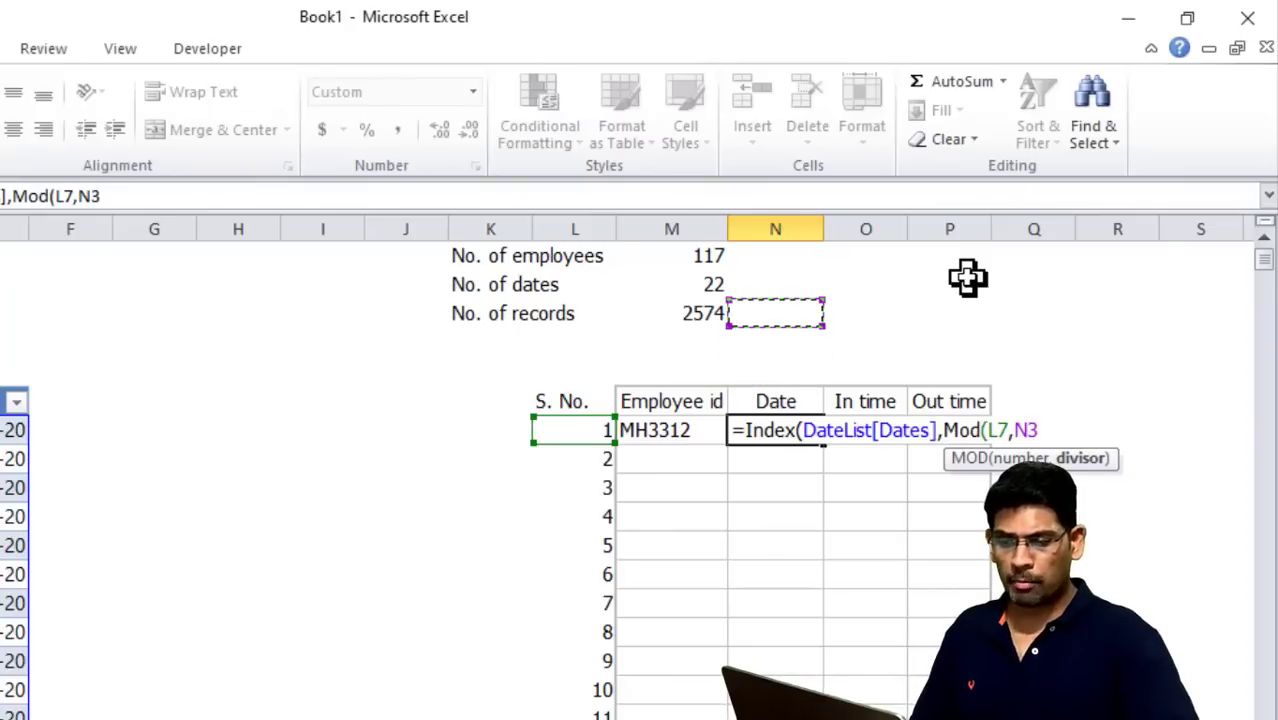
key("BackSpace")
key("BackSpace")
key("BackSpace")
type("-1,")
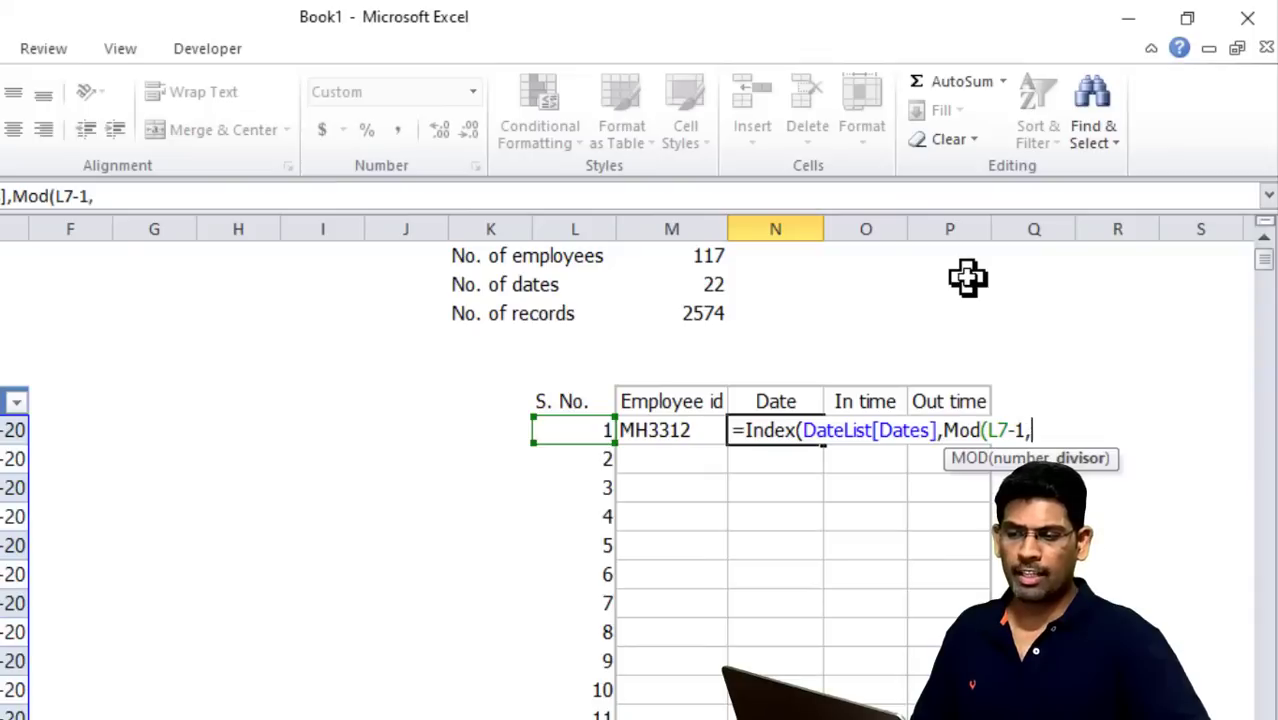
Use the No. of dates cell M2 as the MOD divisor, add 1 to the result and close the INDEX function
key("Up")
key("Up")
key("Up")
key("Up")
key("Left")
key("Up")
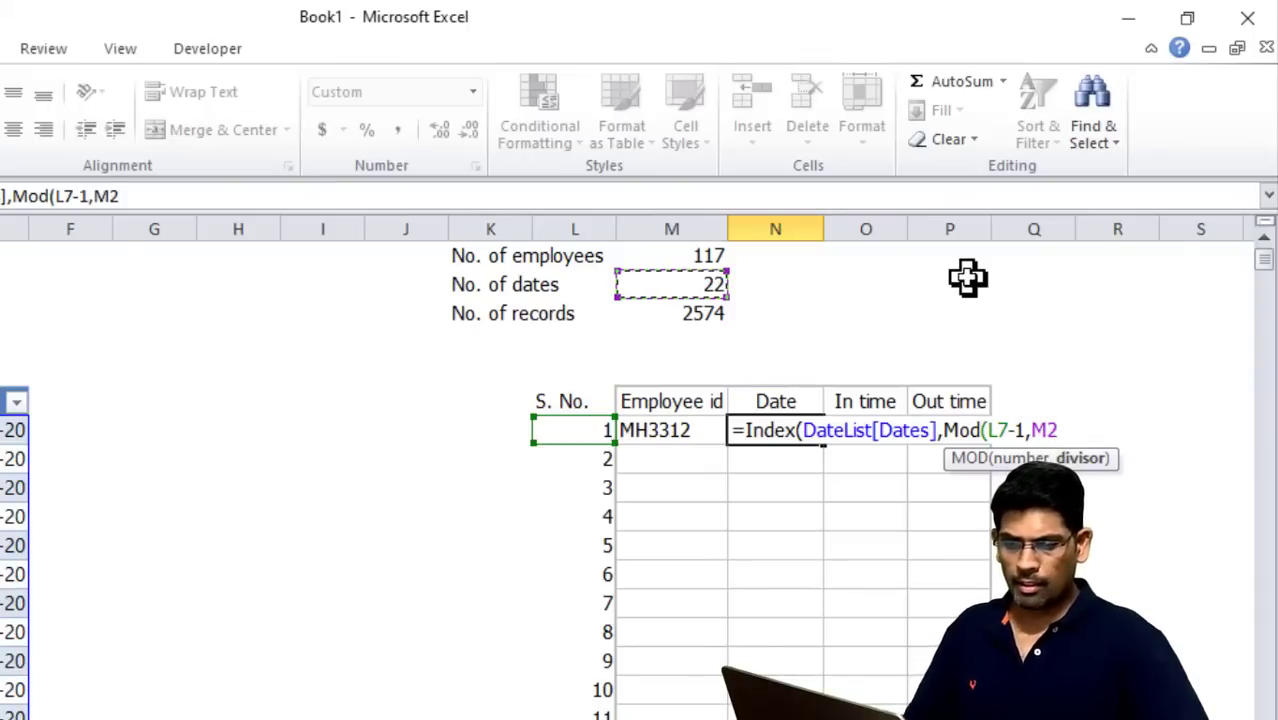
type(")")
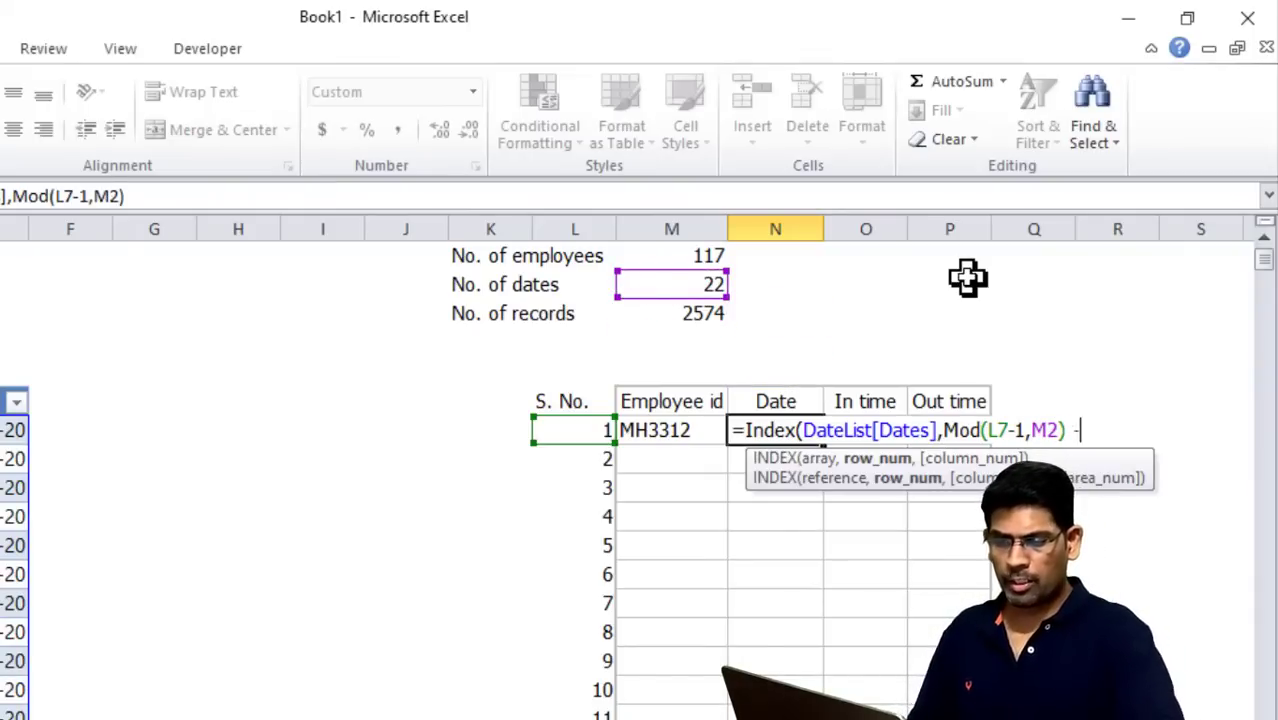
type("+1)")
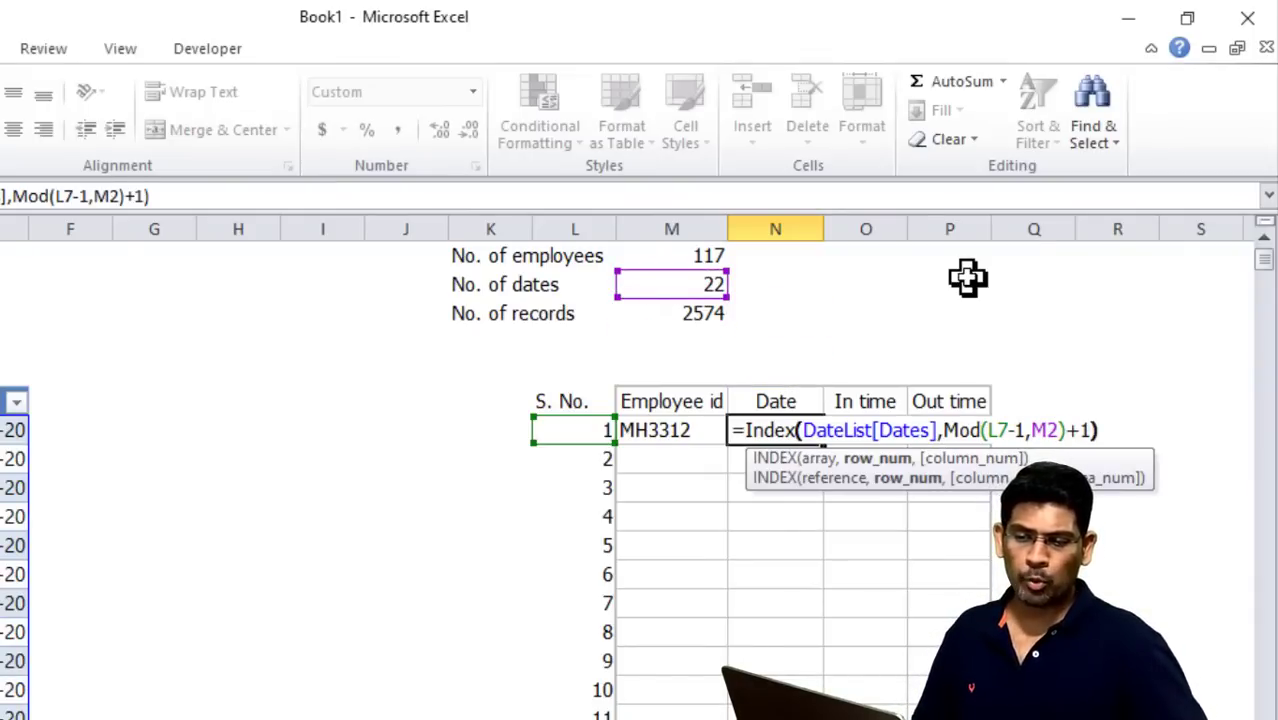
Fix the row of the MOD divisor as M$2 and enter the N7 formula
left_click(1052, 430)
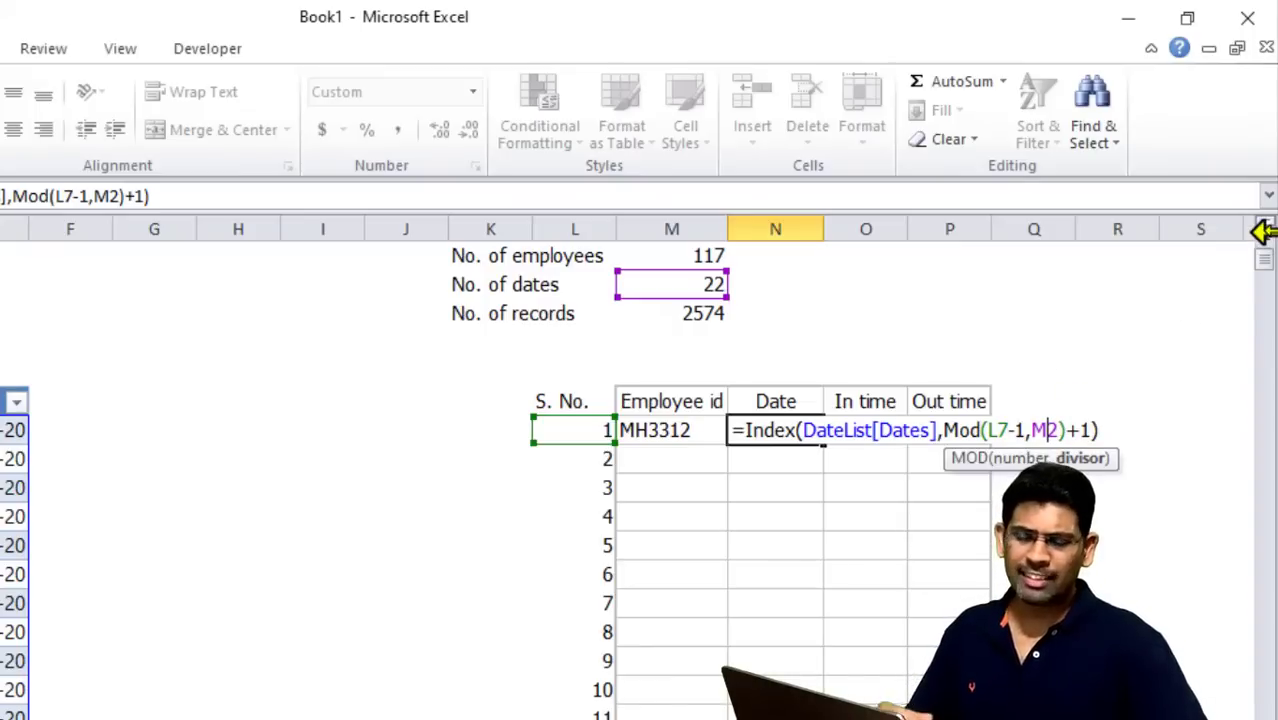
type("$")
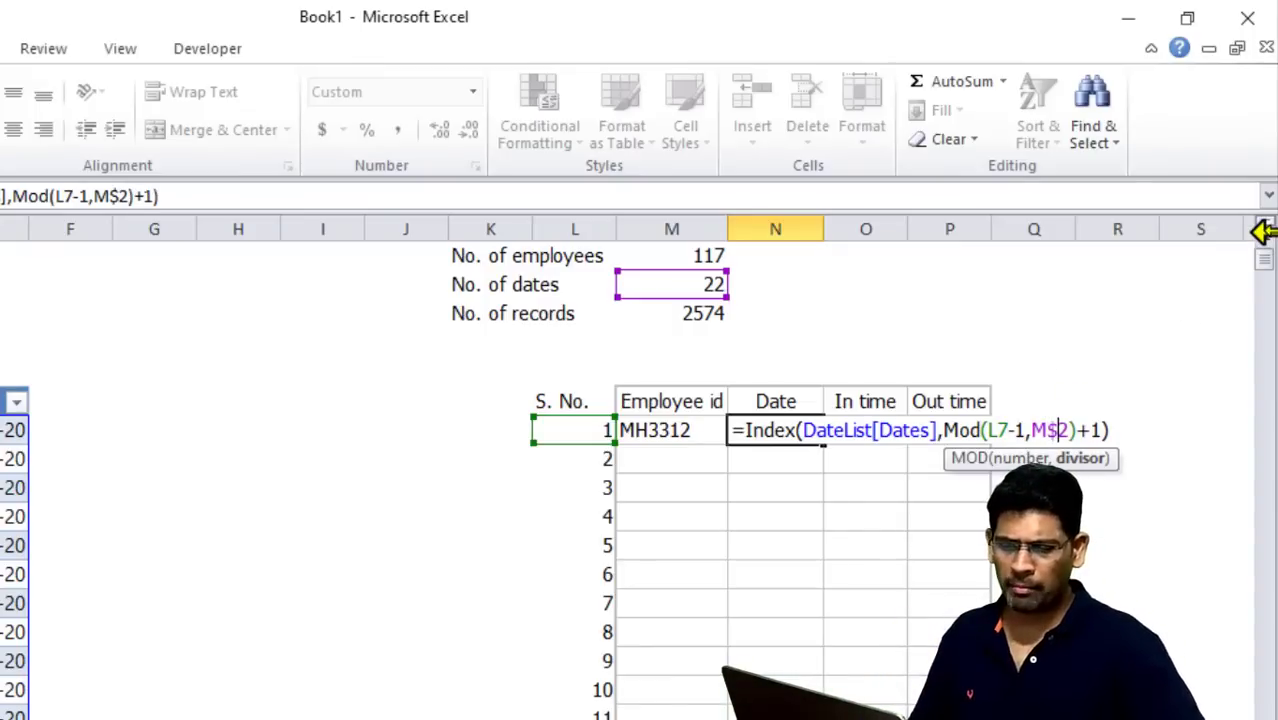
key("Return")
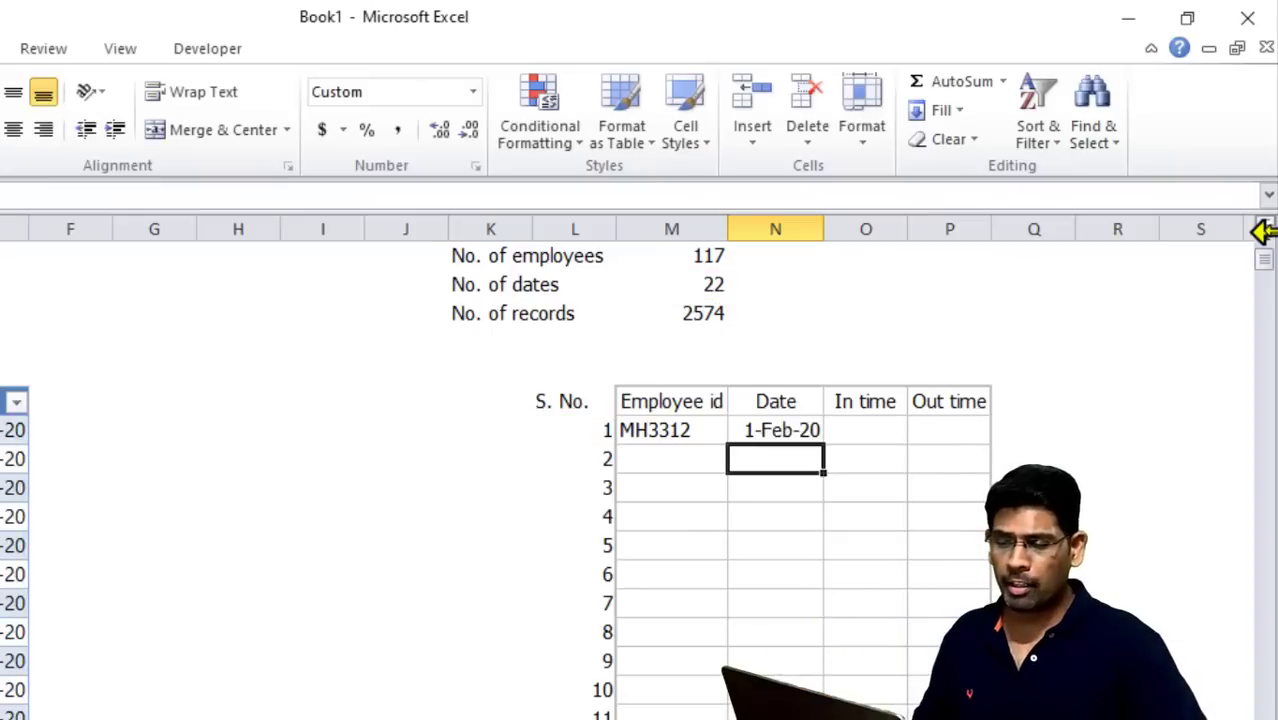
Copy the M7 and N7 formulas down the whole Employee id and Date columns
key("Up")
key("shift+Left")
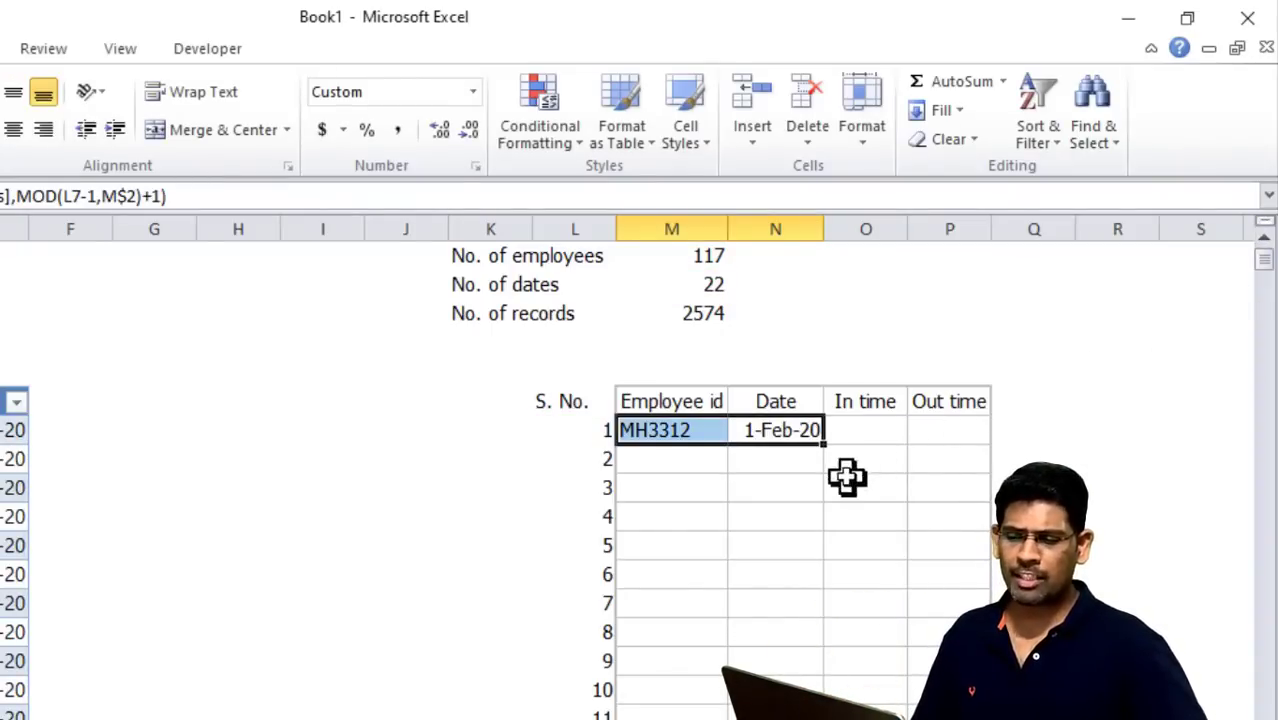
double_click(821, 446)
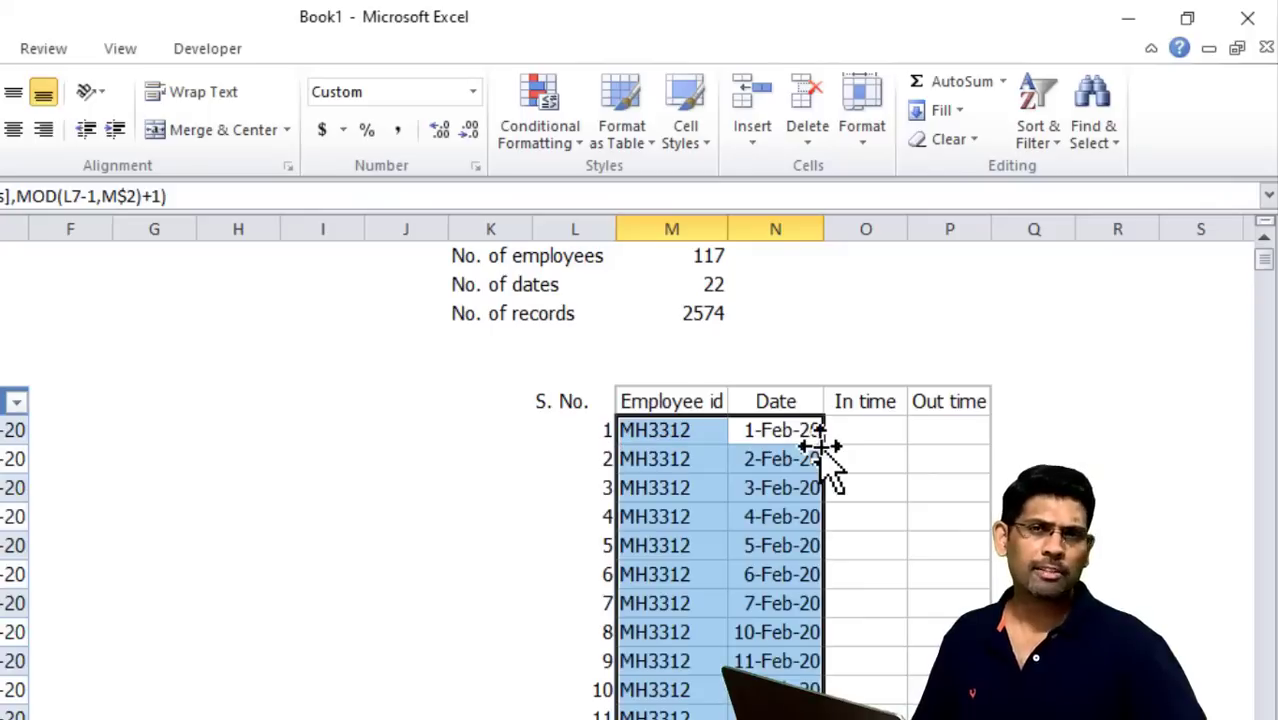
Check the Employee id and Date values at the end of the list and return to the Date header
left_click(712, 458)
left_click(598, 432)
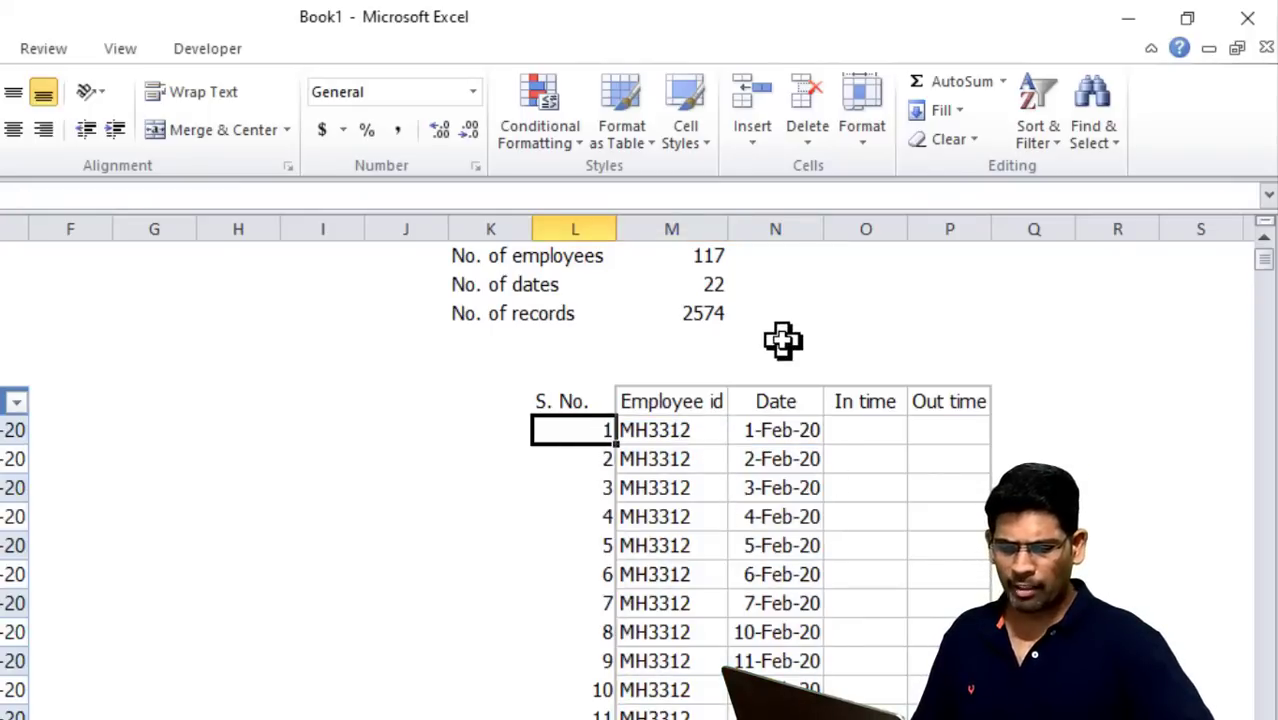
key("ctrl+Down")
key("Right")
key("Right")
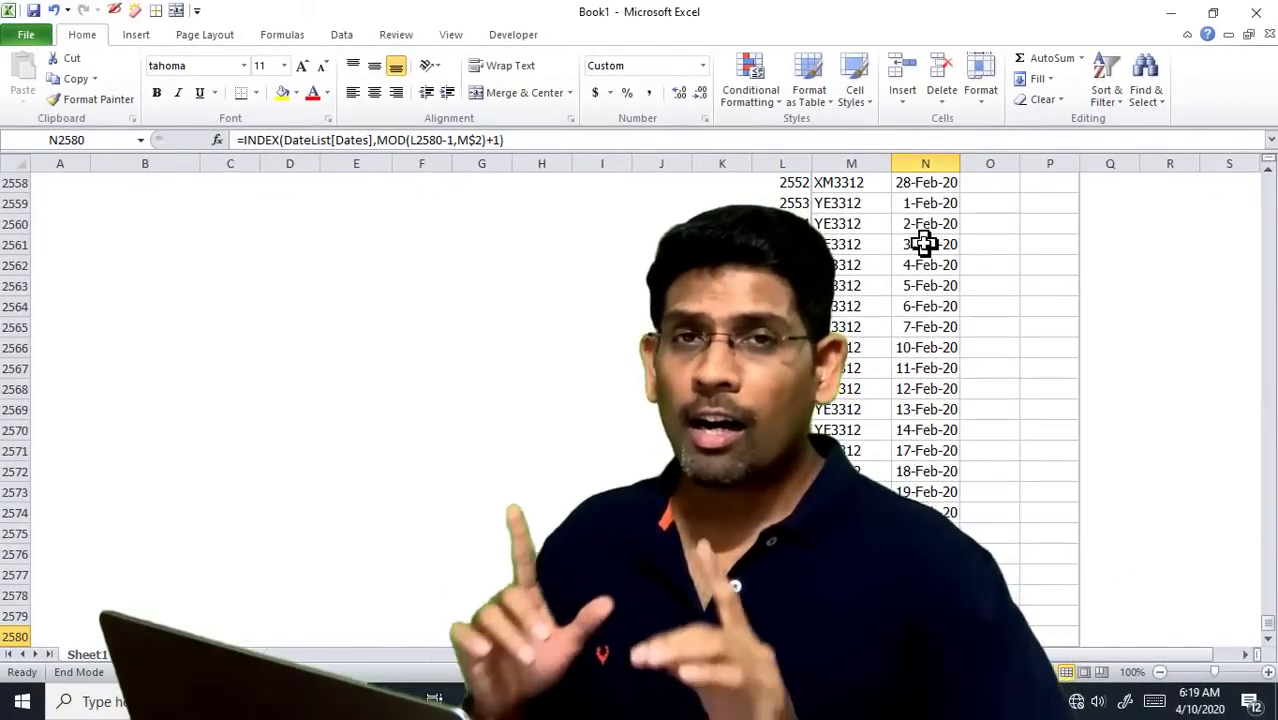
key("ctrl+Up")
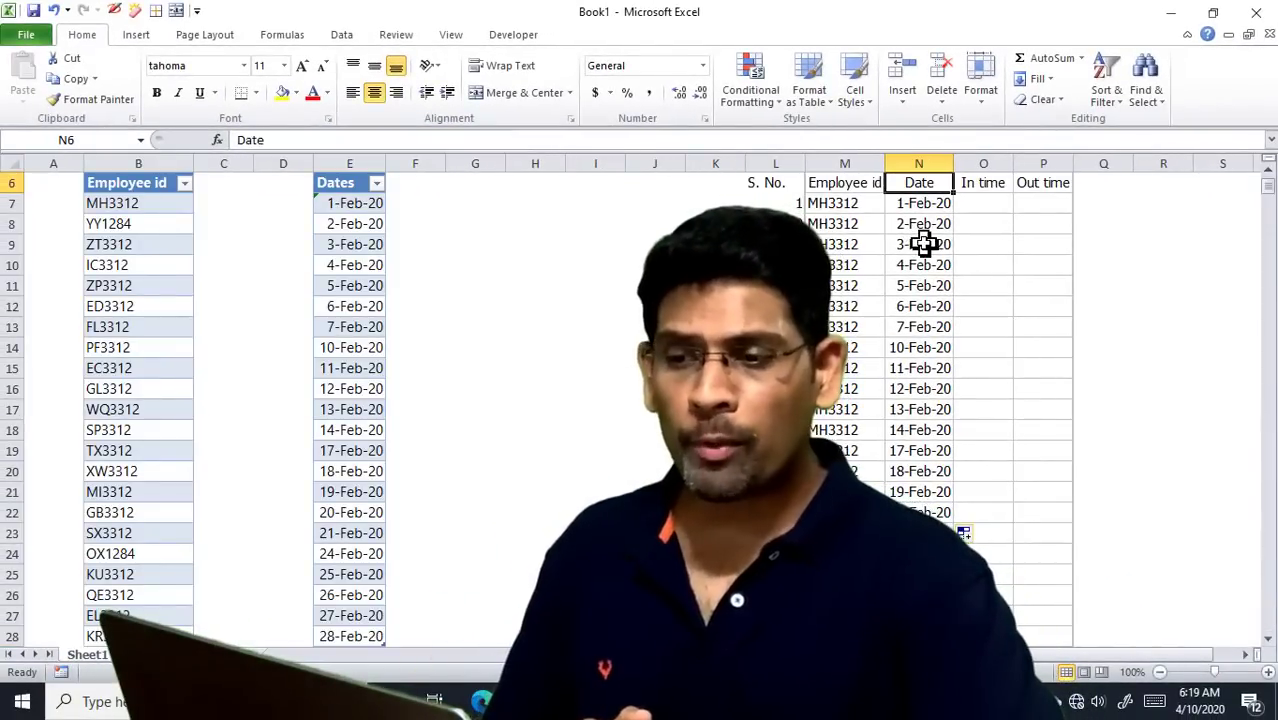